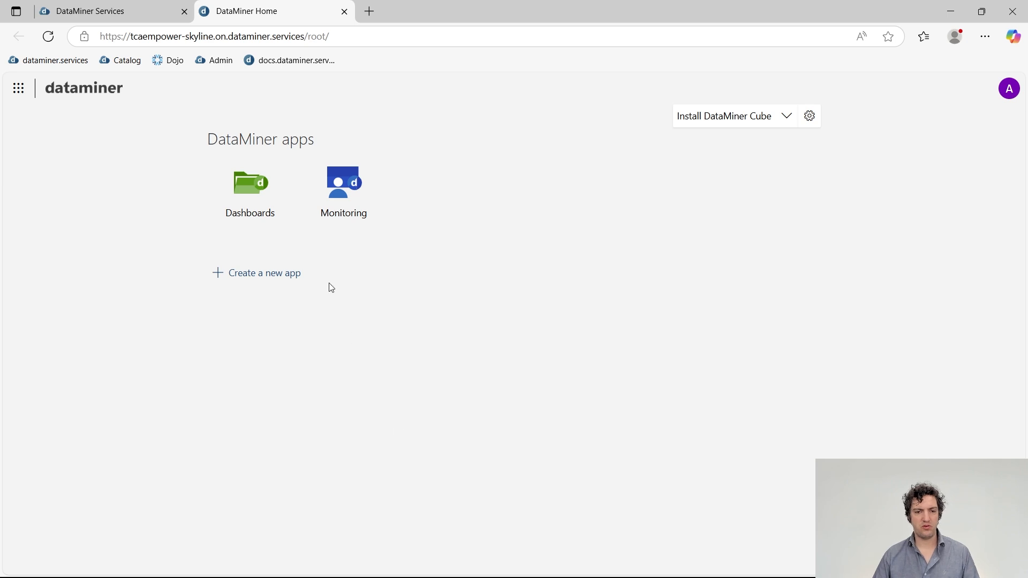
Select the browser's web address to show which DataMiner system is open.
left_click(267, 35)
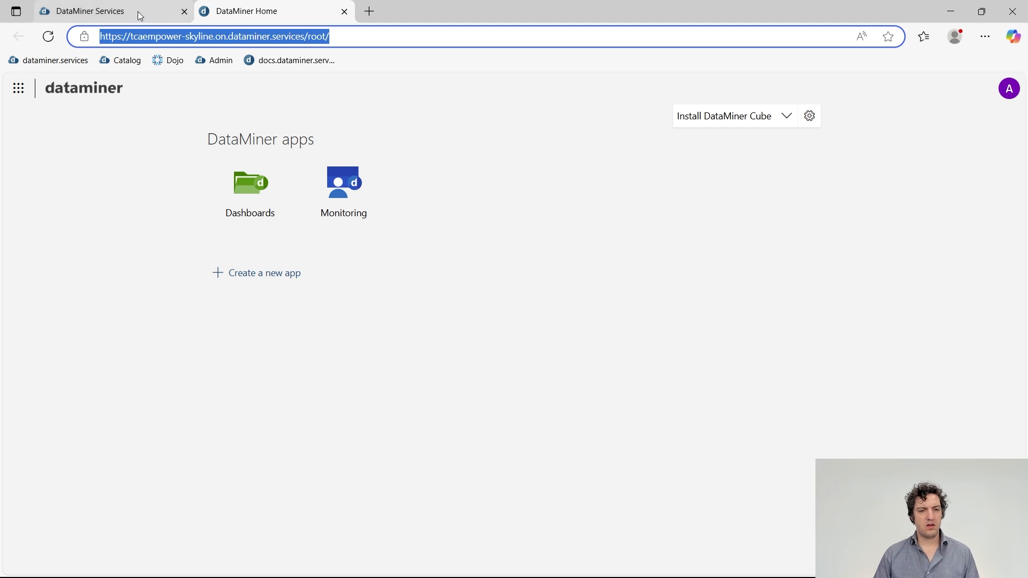
left_click(136, 192)
left_click(152, 39)
left_click(156, 37)
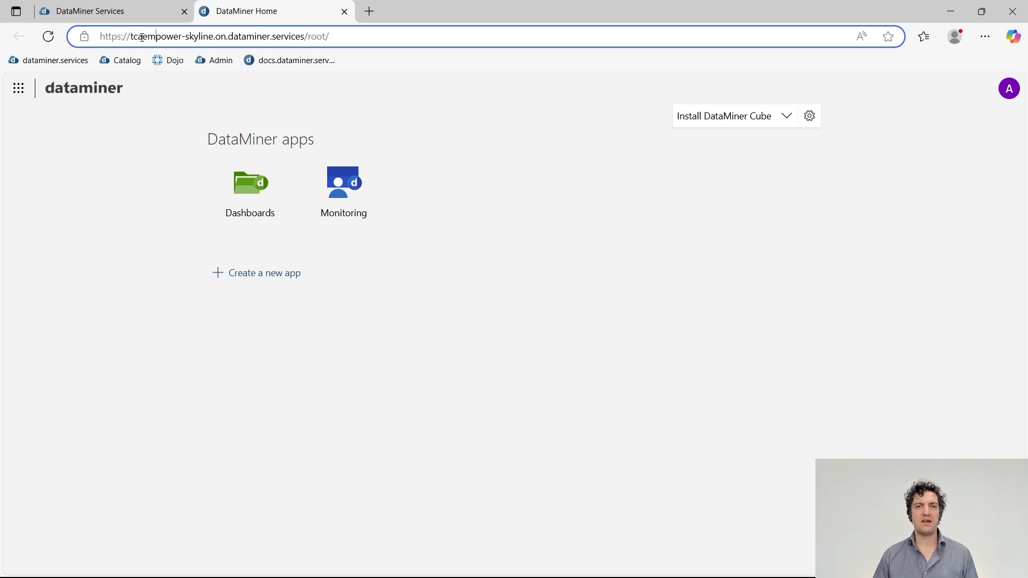
Open the tcaempower home page, close its duplicate tab, and launch the Dashboards app.
left_click(134, 11)
scroll(493, 332, "up", 3)
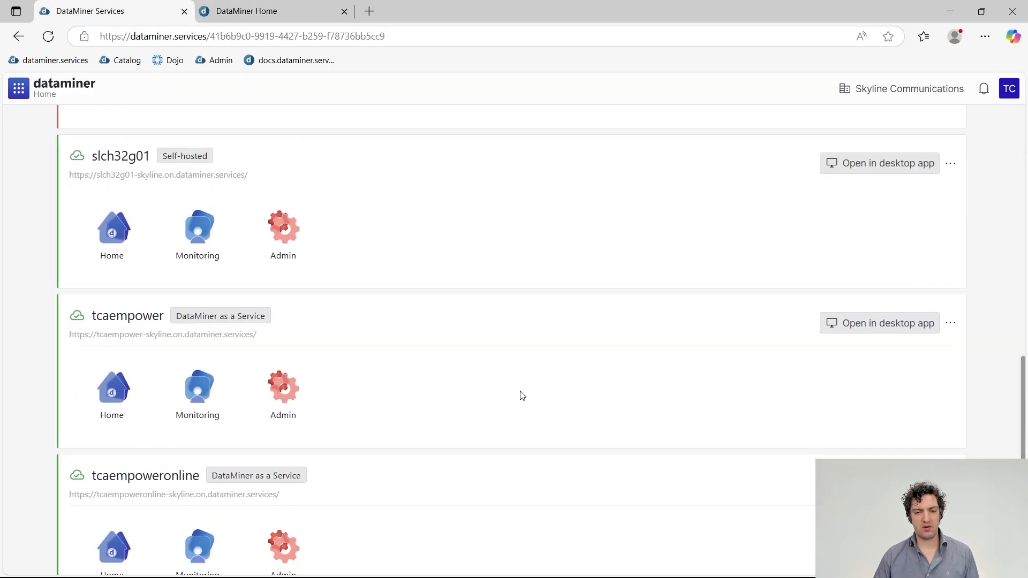
left_click(113, 390)
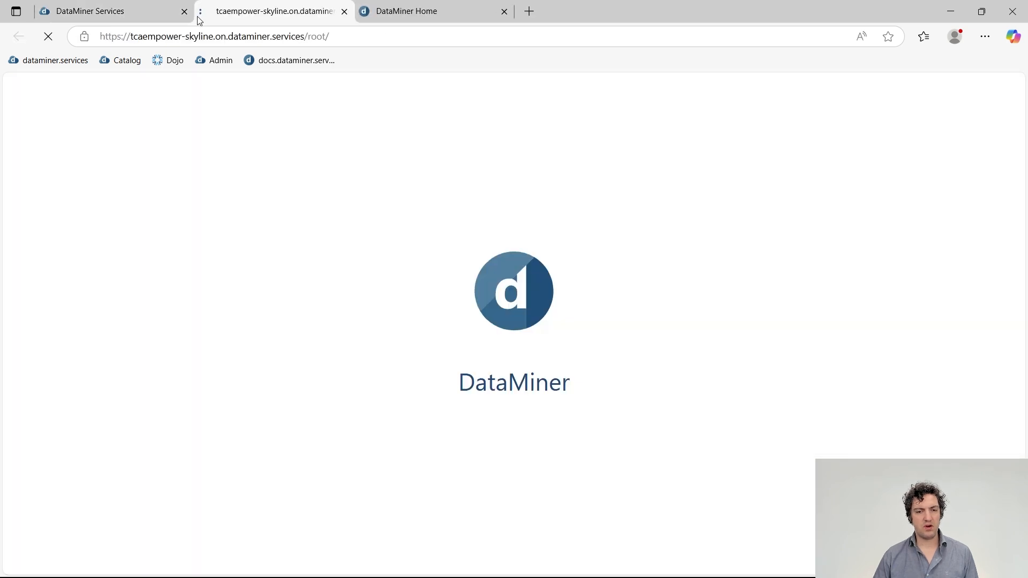
middle_click(458, 17)
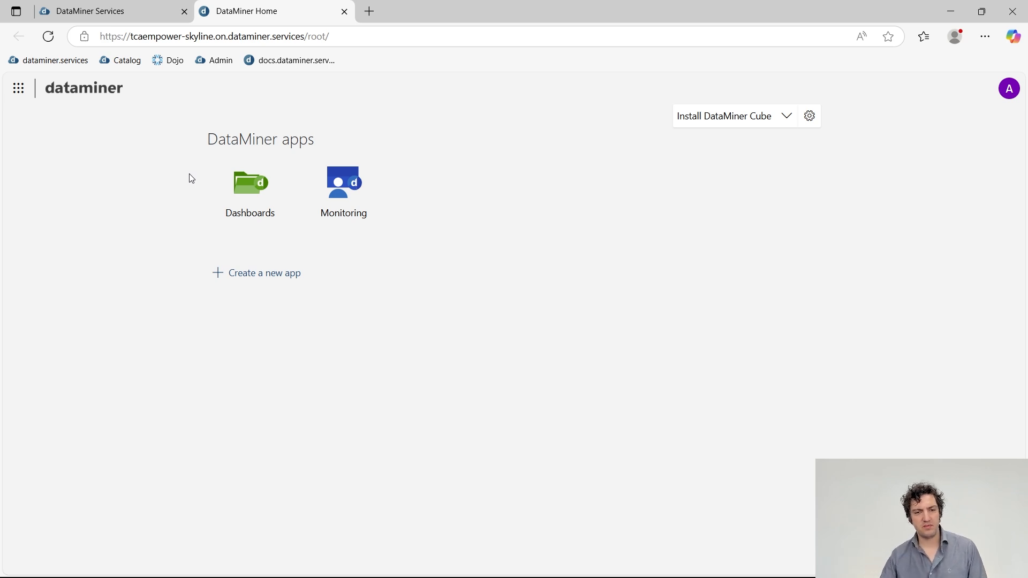
left_click(254, 190)
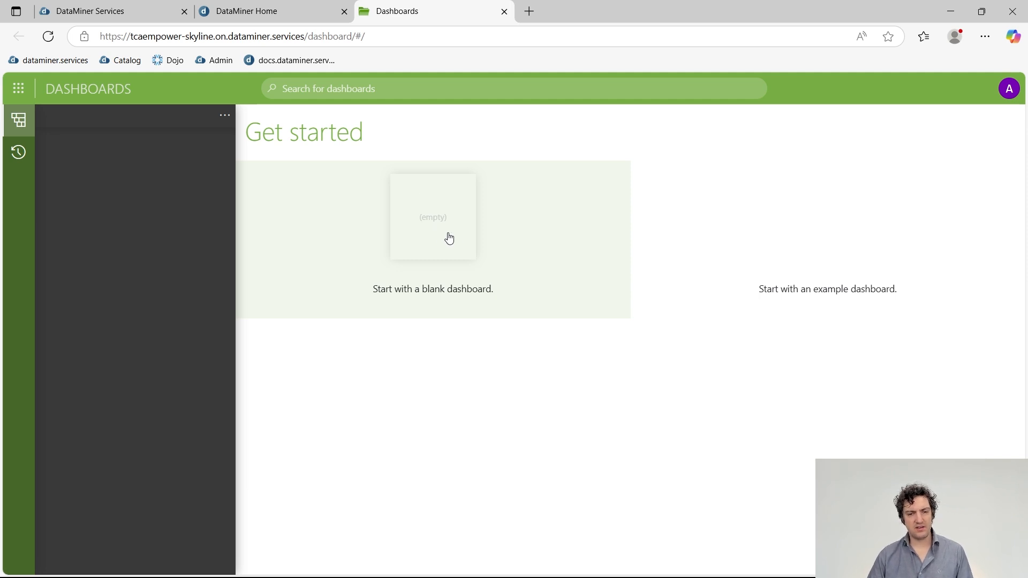
Start a blank dashboard named 'Agent Info', clearing the typed 'Microsoft' from Location.
left_click(449, 239)
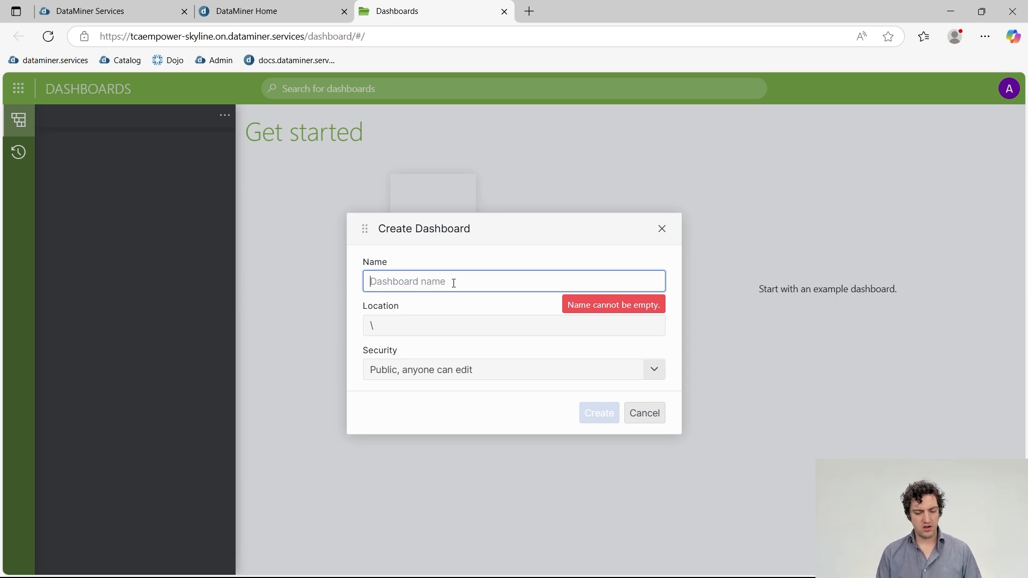
type("Agent Info")
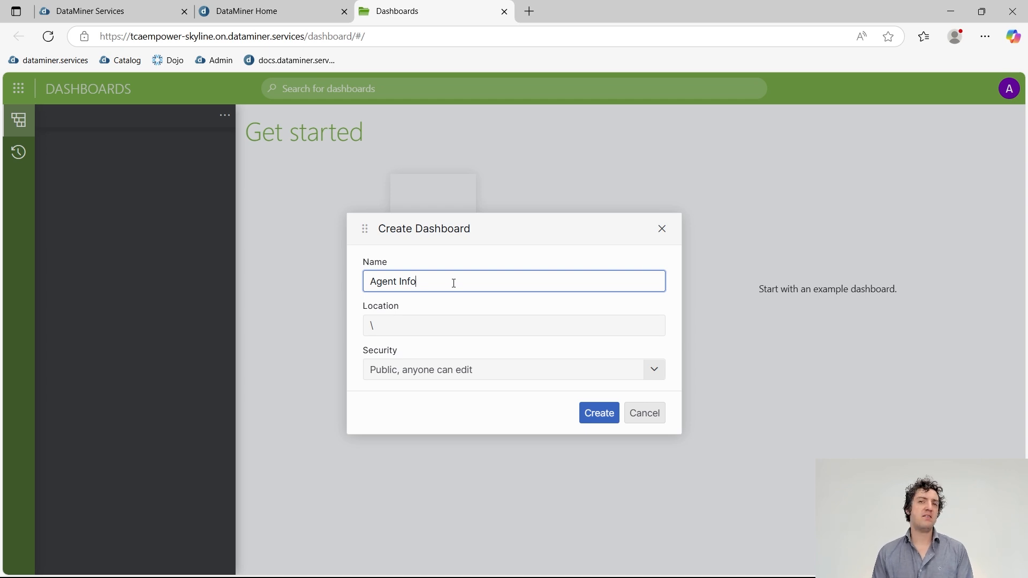
left_click(470, 325)
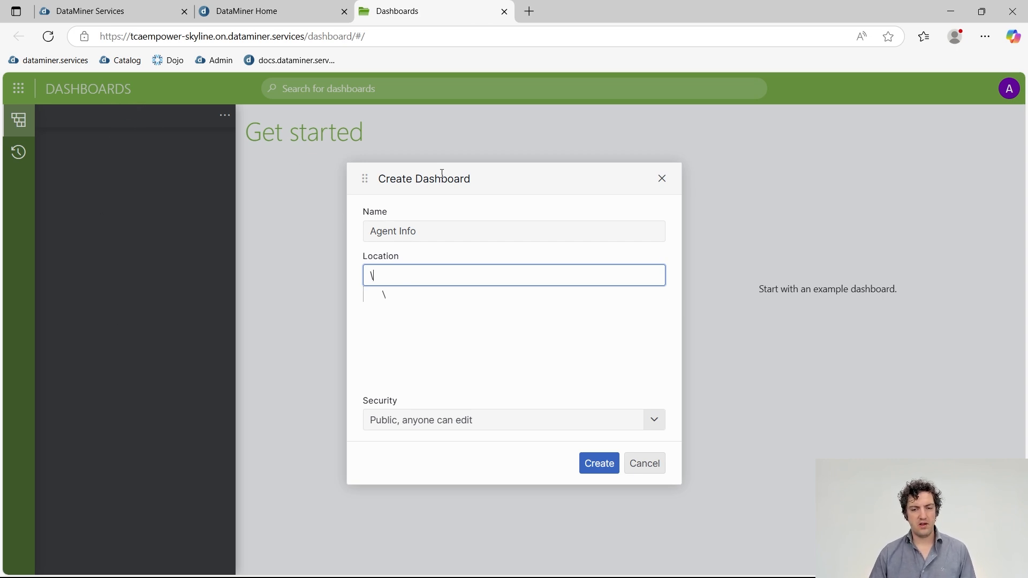
type("Microsoft")
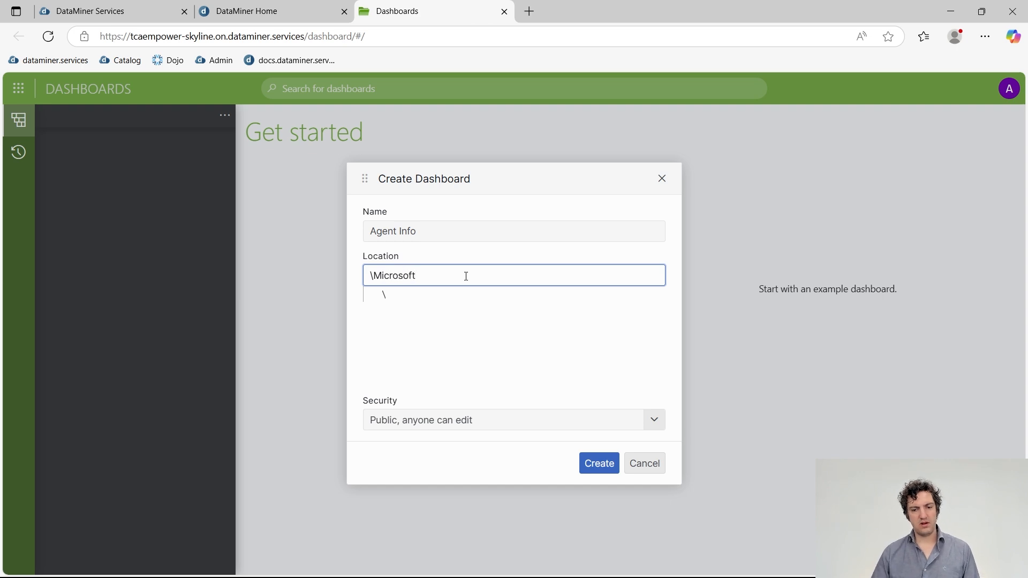
key("ctrl+shift+Left")
key("BackSpace")
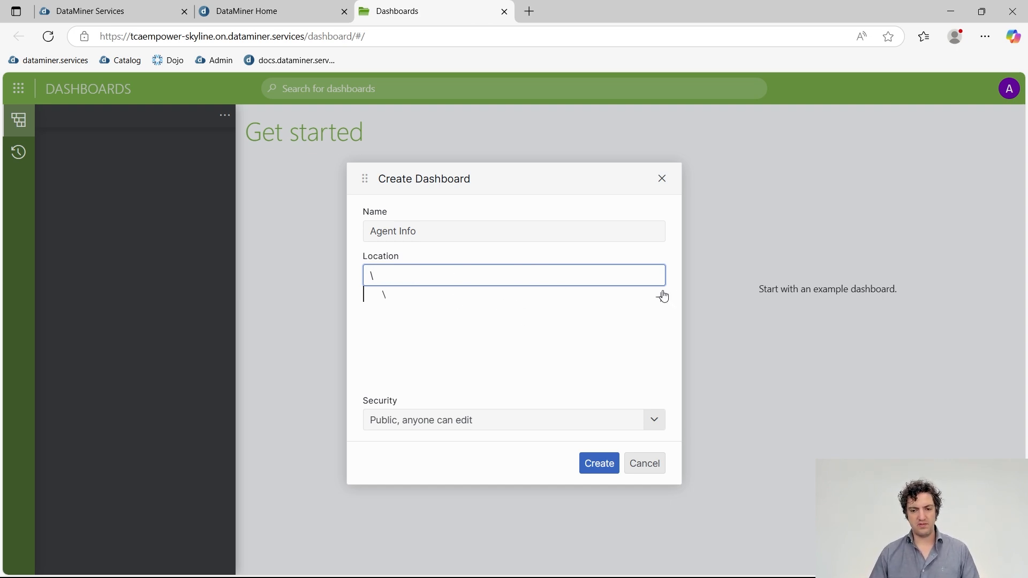
Add a new folder named 'Microsoft' under the root as the dashboard's location.
left_click(662, 296)
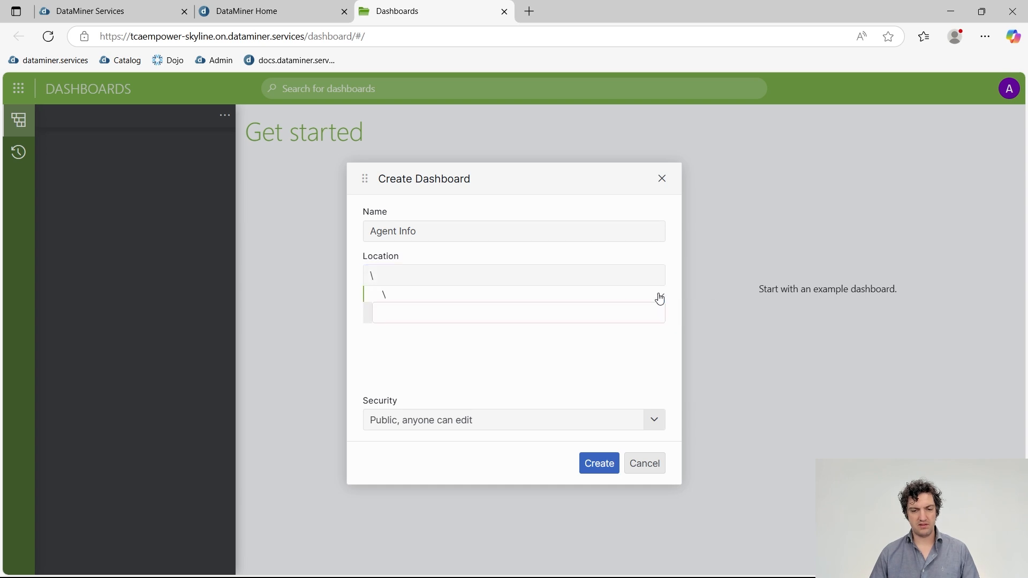
left_click(502, 319)
type("Microsoft")
key("Return")
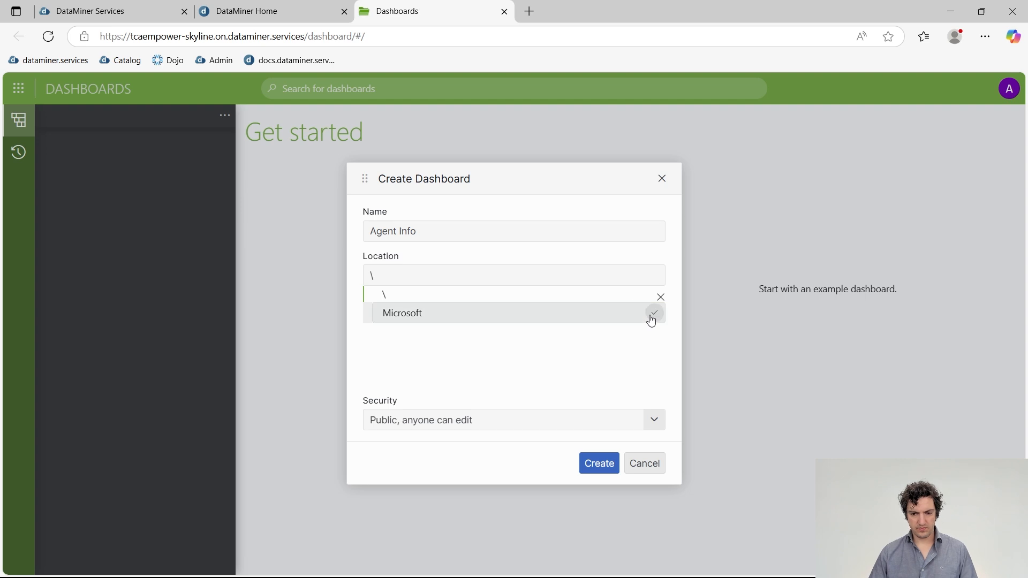
left_click(654, 315)
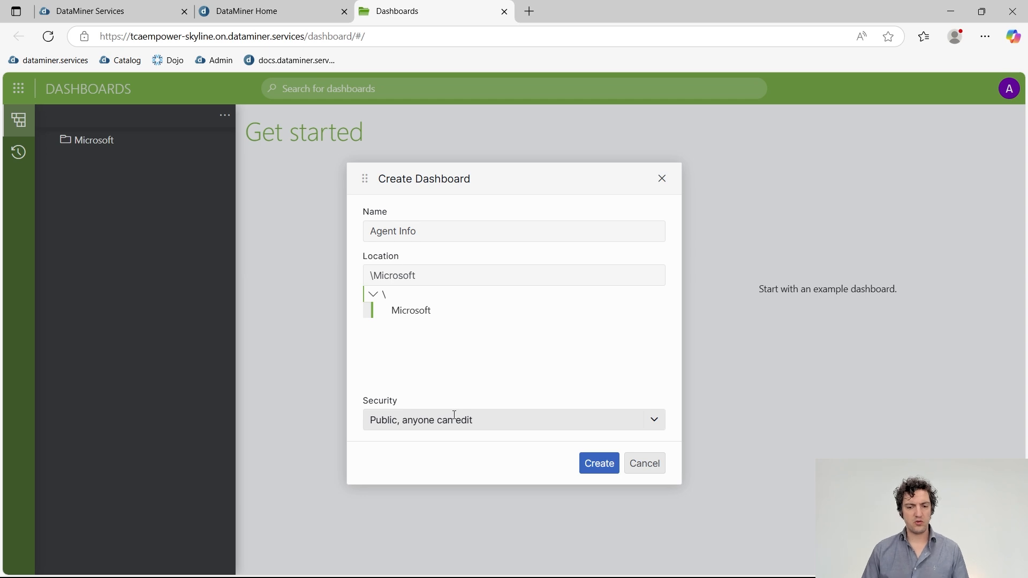
Set Security to Protected so only the owner can edit, and create the dashboard.
left_click(438, 422)
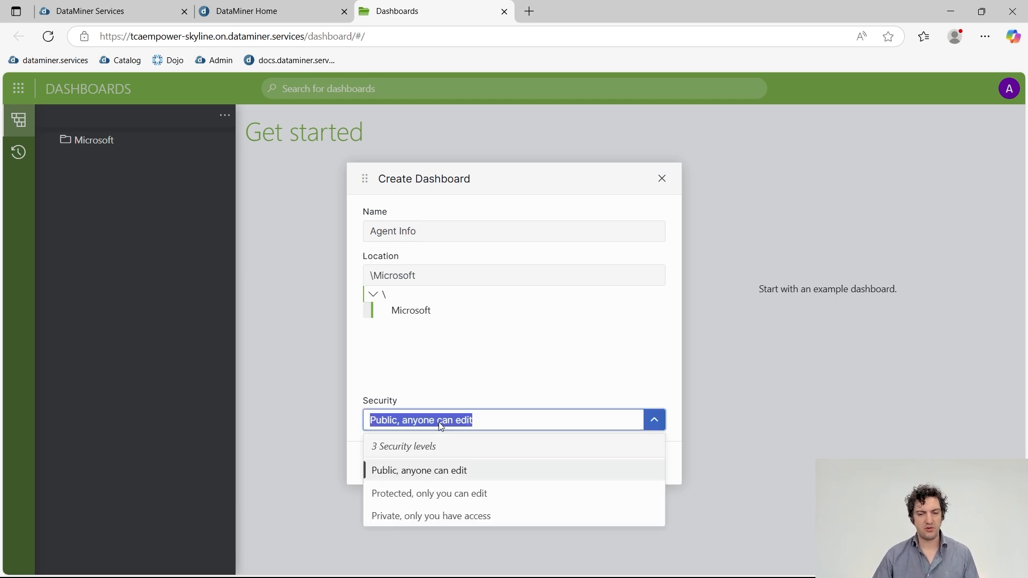
left_click(439, 423)
left_click(440, 423)
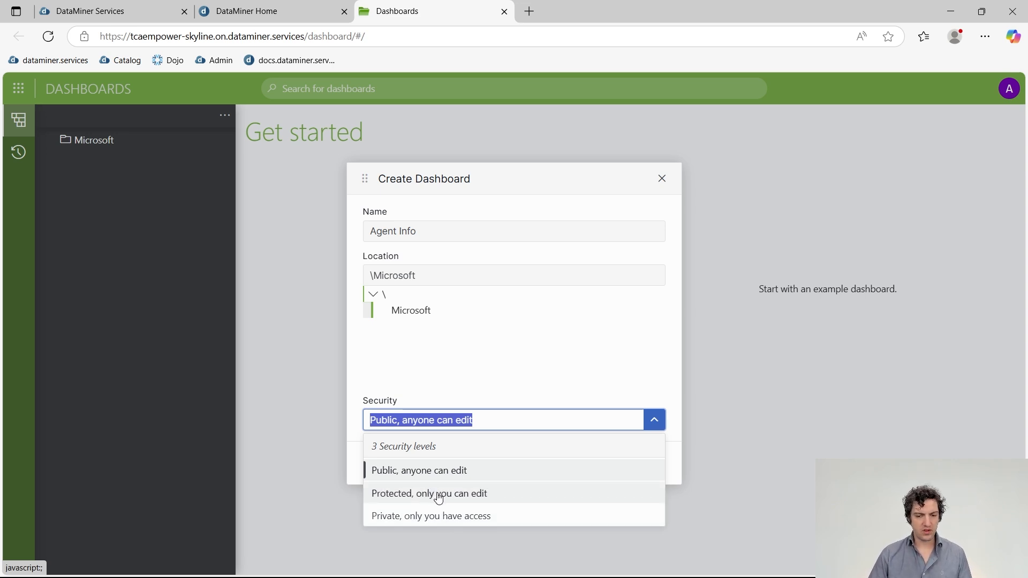
left_click(438, 494)
left_click(599, 465)
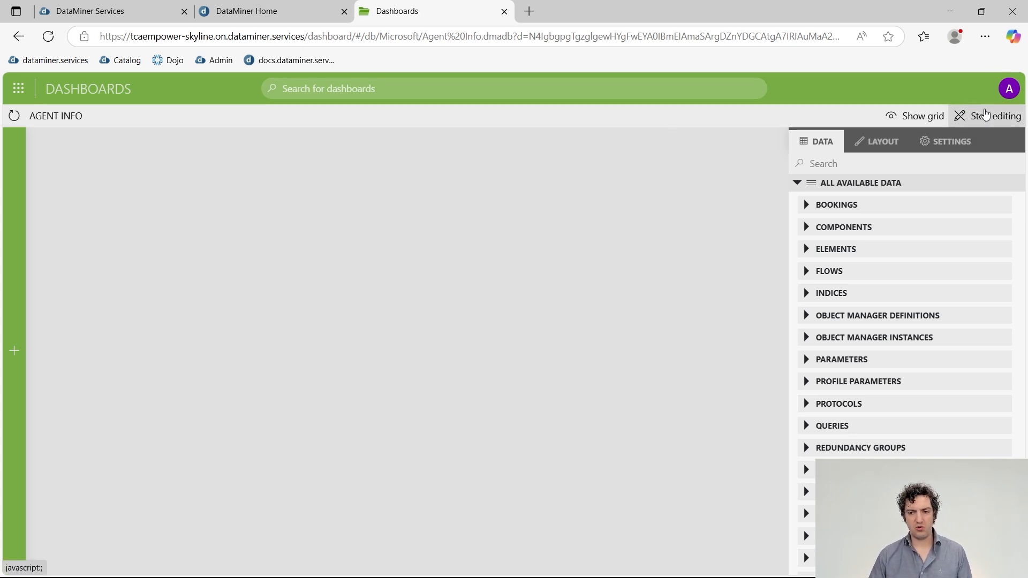
Stop editing, then open Agent Info from the expanded Microsoft folder.
left_click(974, 118)
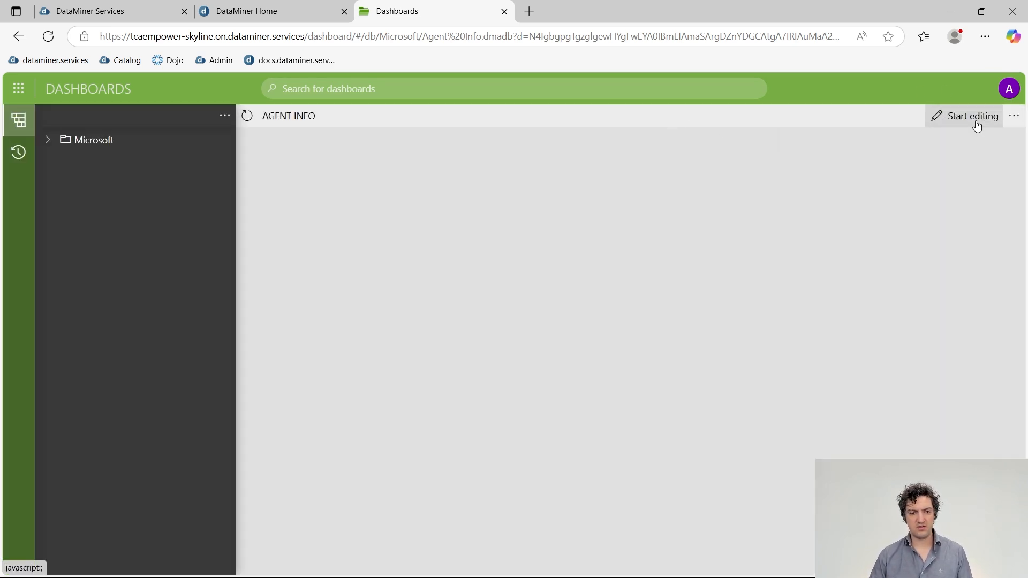
left_click(48, 149)
left_click(49, 149)
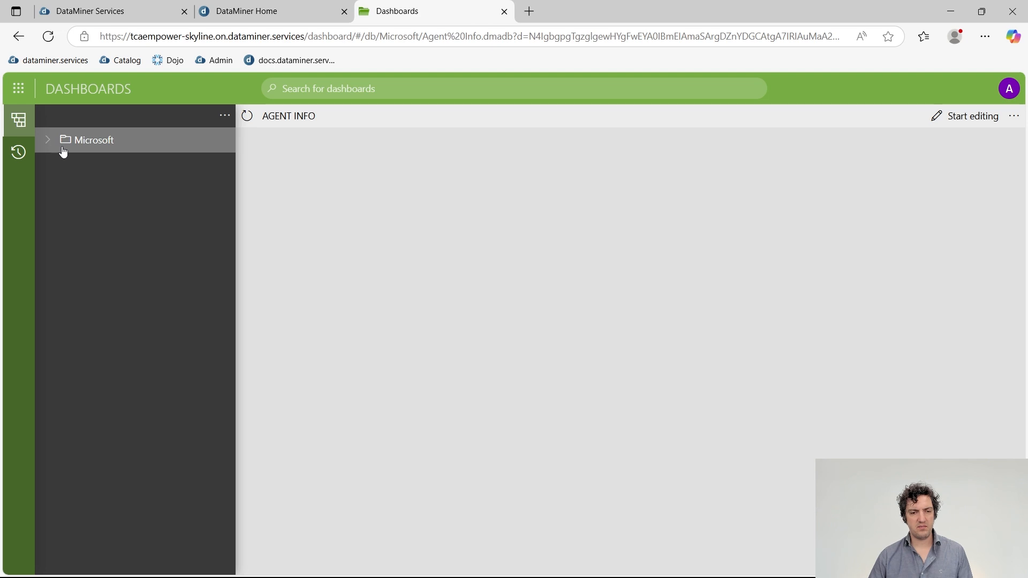
left_click(48, 140)
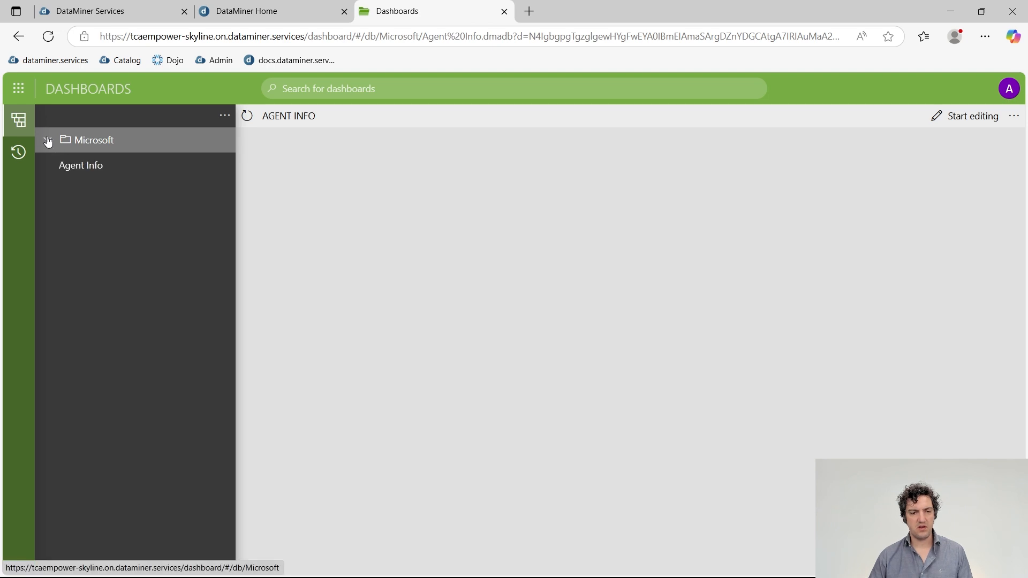
left_click(93, 175)
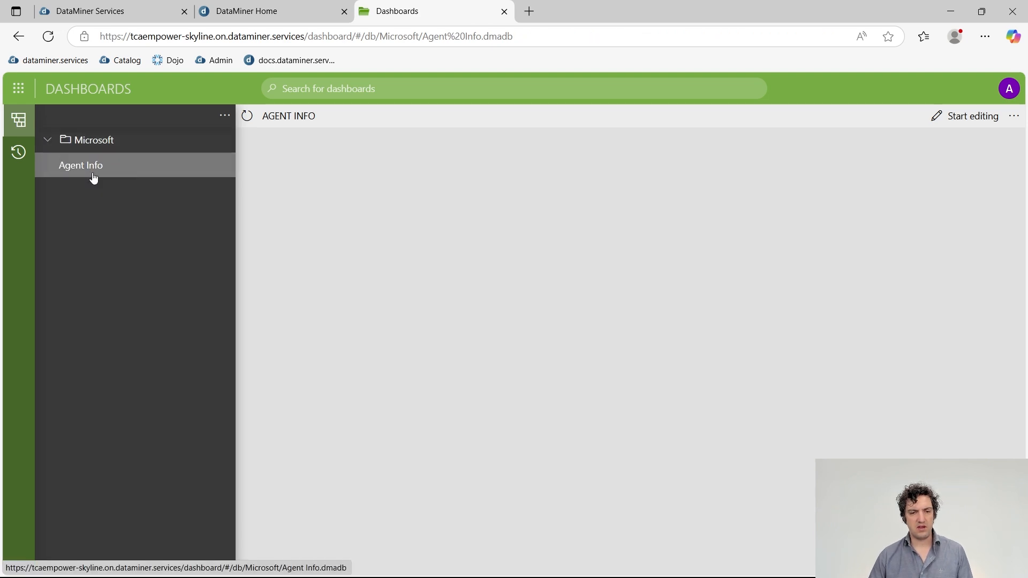
Check the Recent dashboards panel, then return to the folder list.
left_click(20, 161)
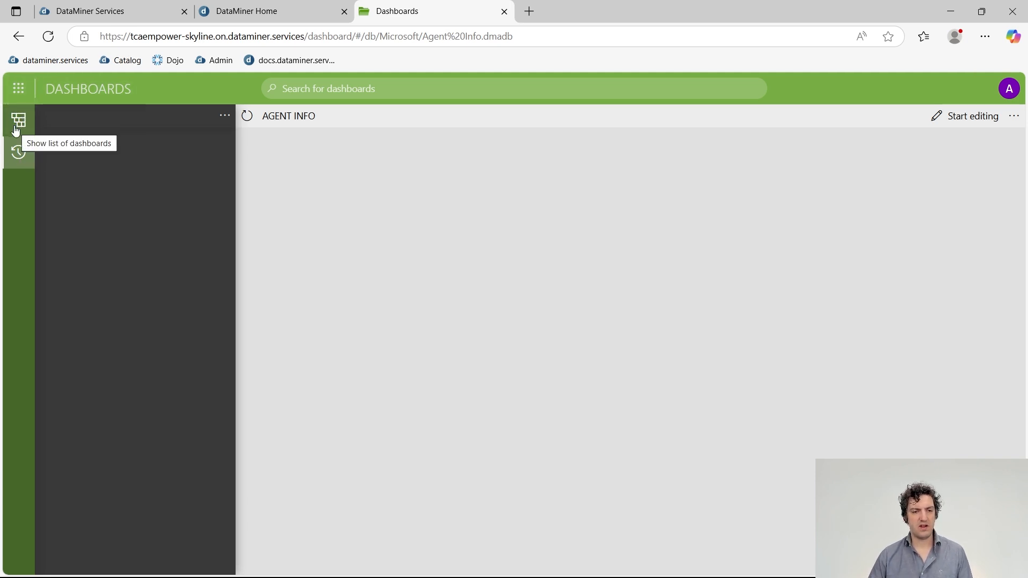
left_click(17, 129)
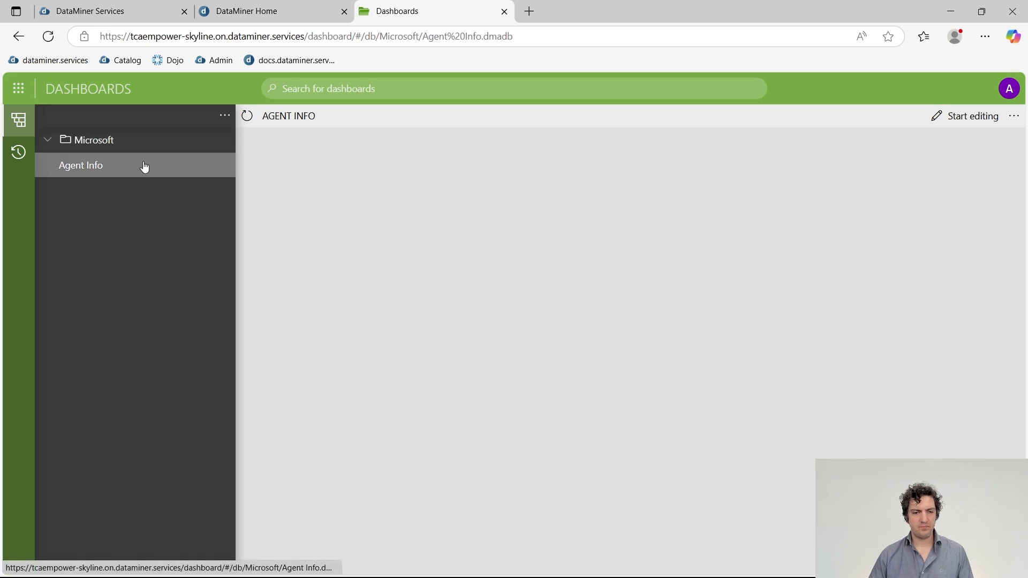
key("alt+Tab")
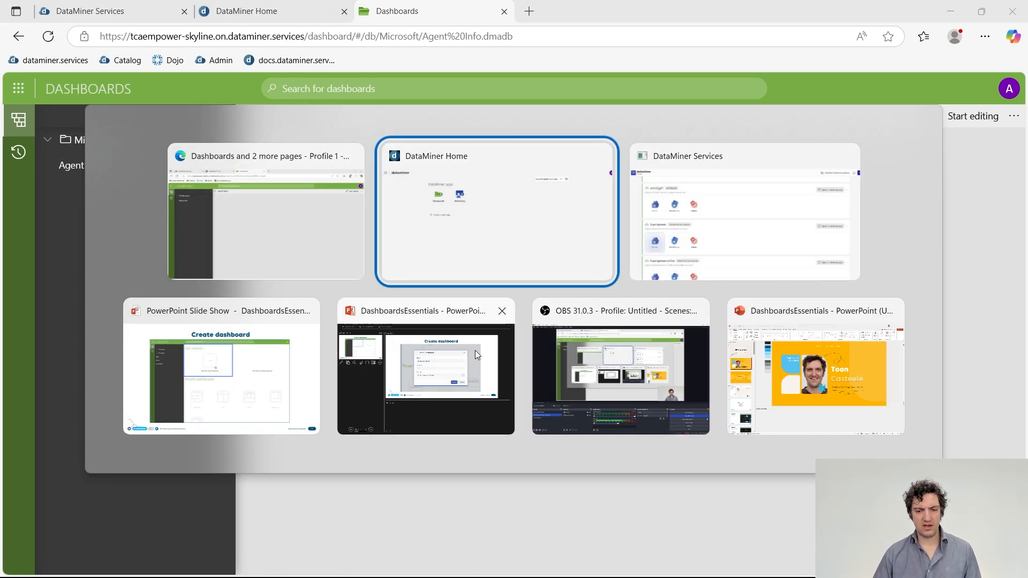
key("Escape")
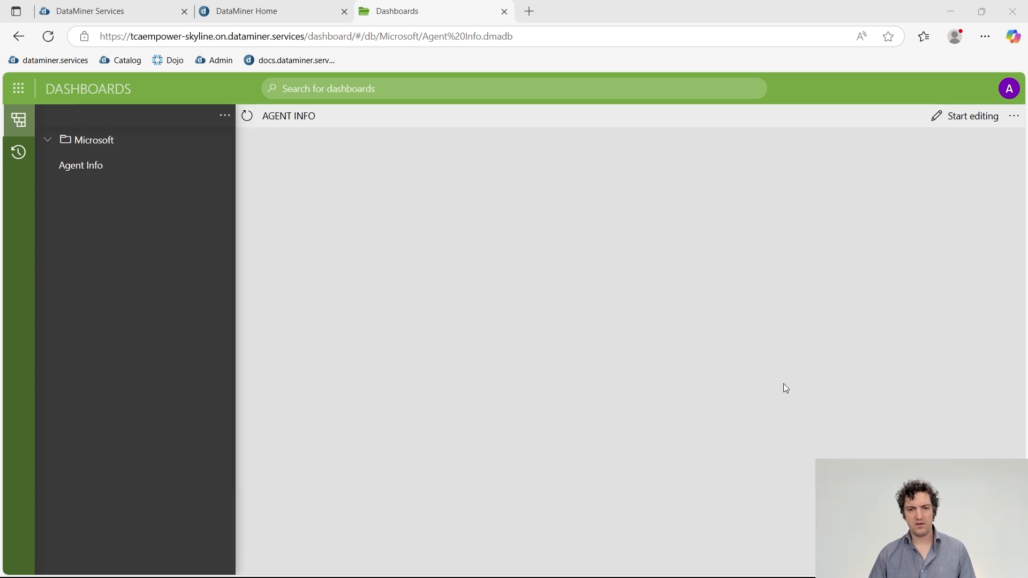
Minimize the browser and advance the slideshow to the Dashboards navigation slide.
left_click(950, 12)
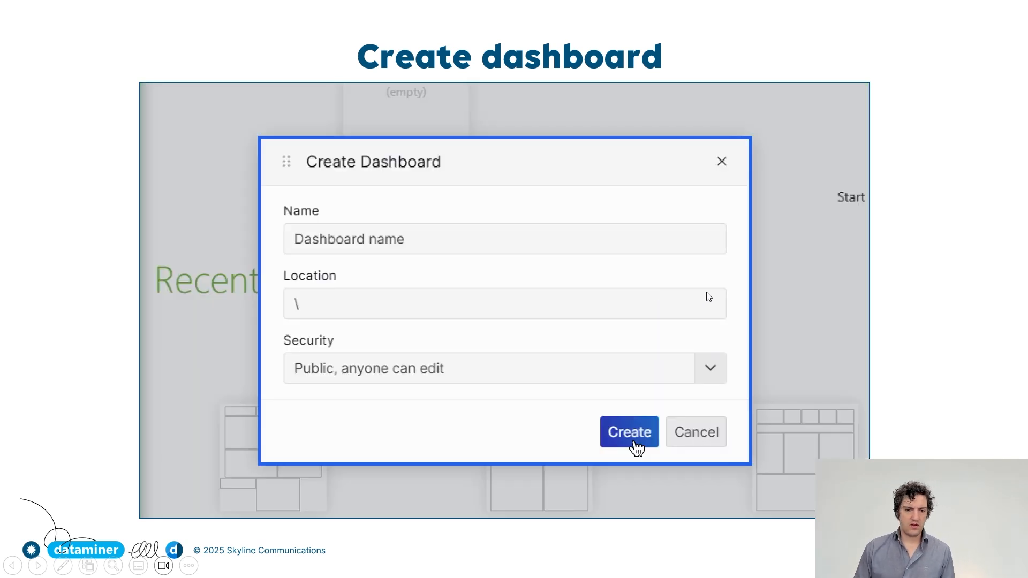
key("Right")
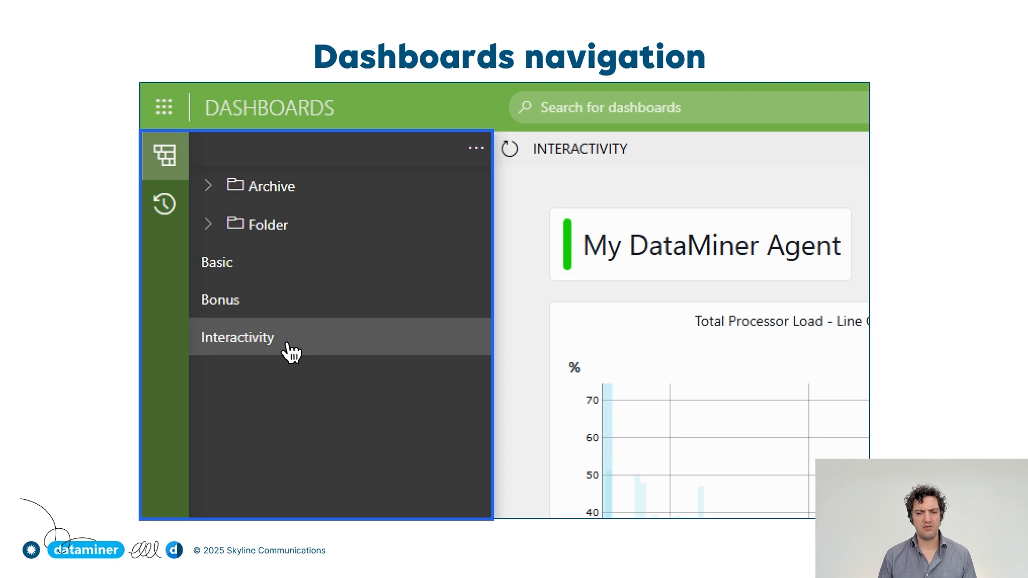
Advance through the Start editing and Visualizations slides, then bring back the Agent Info browser window.
key("Right")
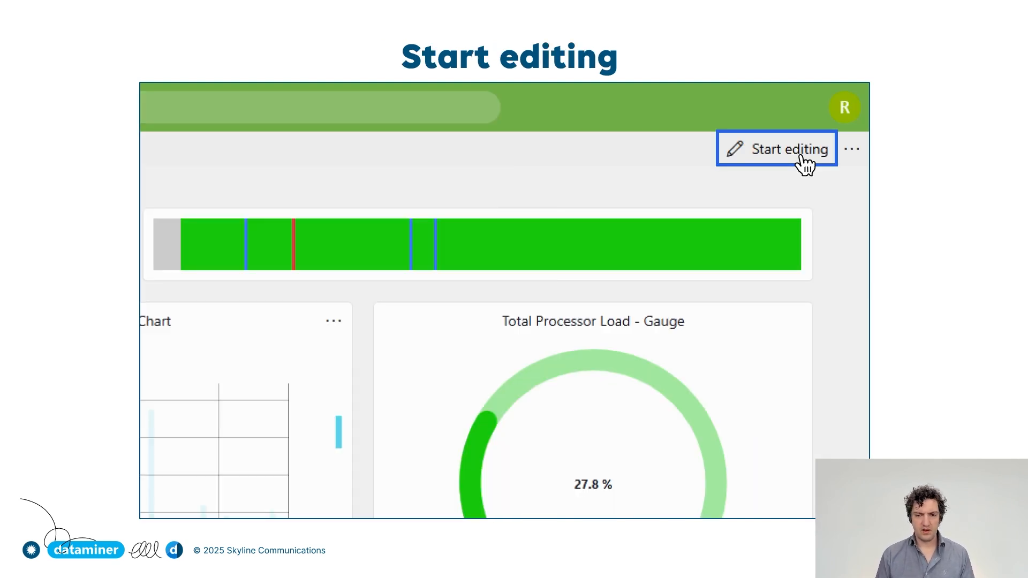
key("Right")
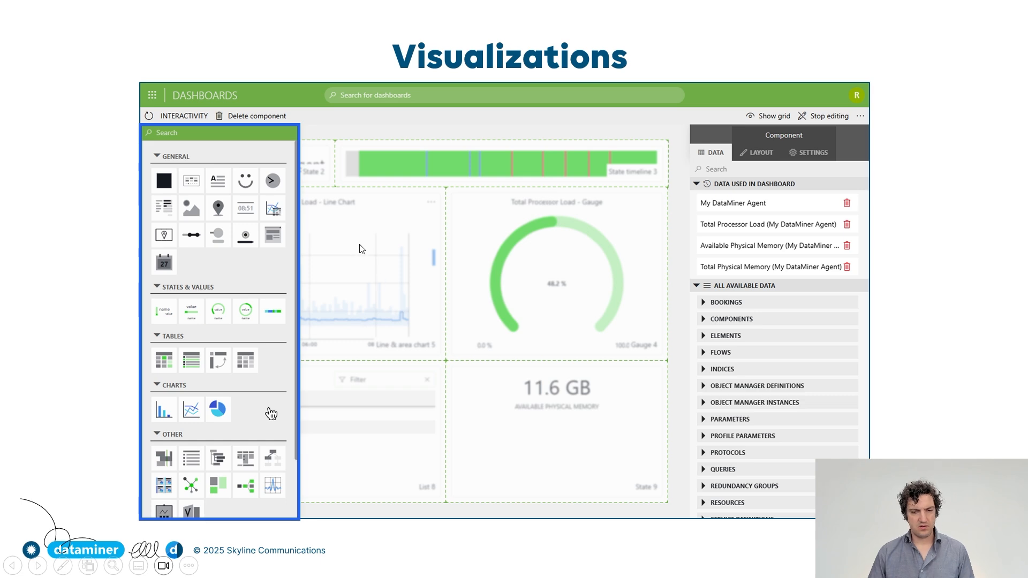
key("alt+Tab")
left_click(647, 250)
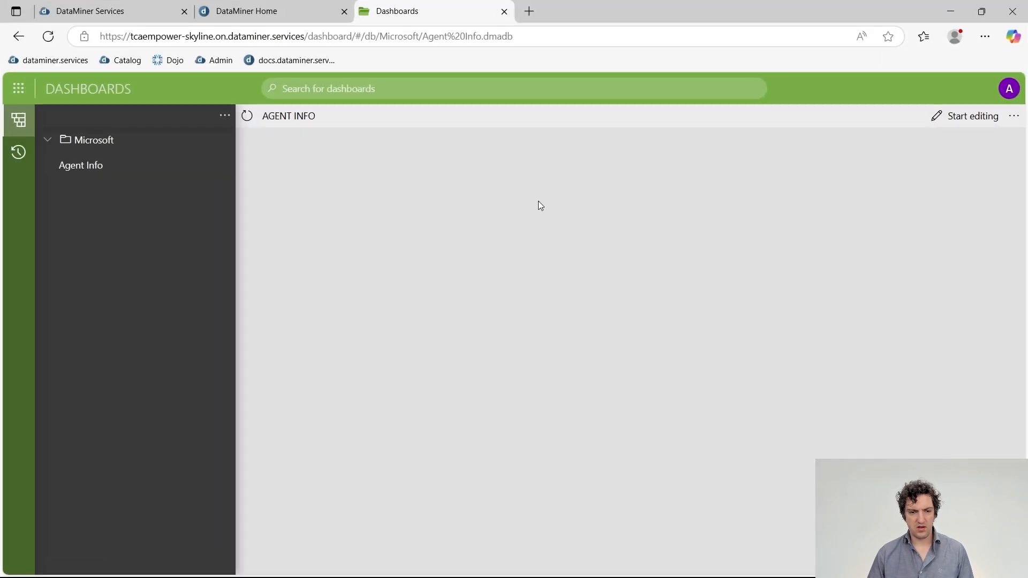
Put the Agent Info dashboard into edit mode.
left_click(946, 116)
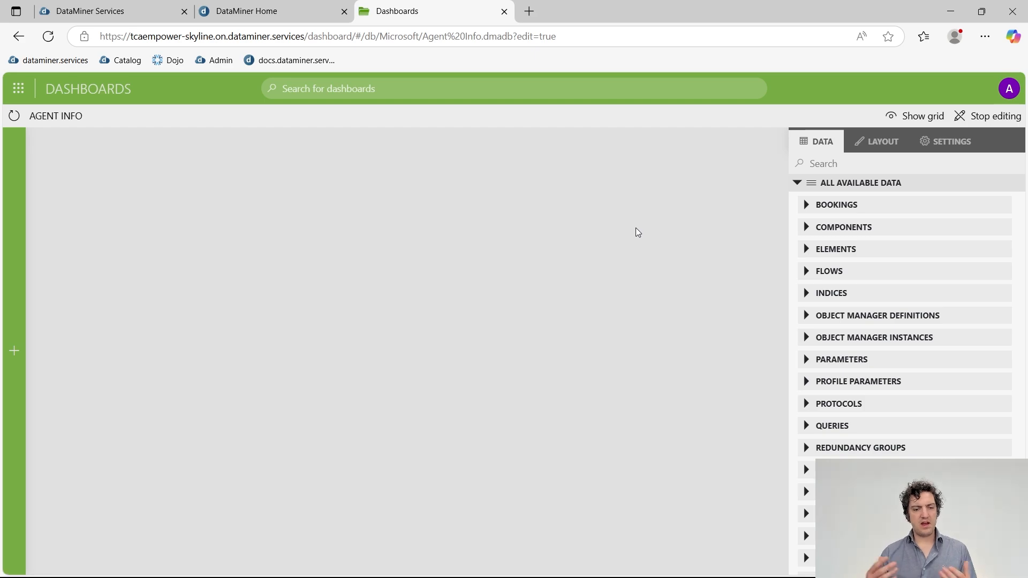
key("alt+Tab")
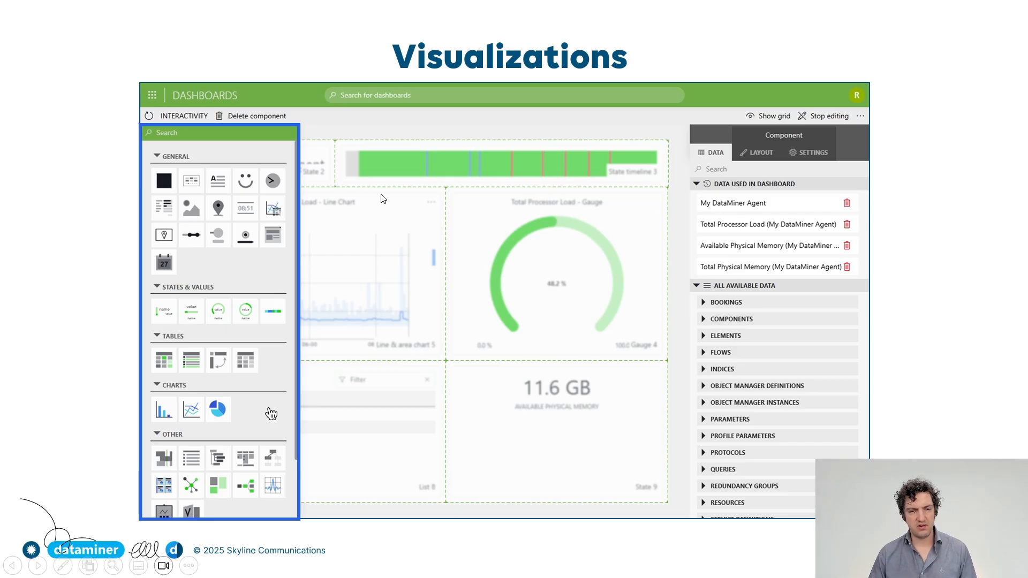
key("alt+Tab")
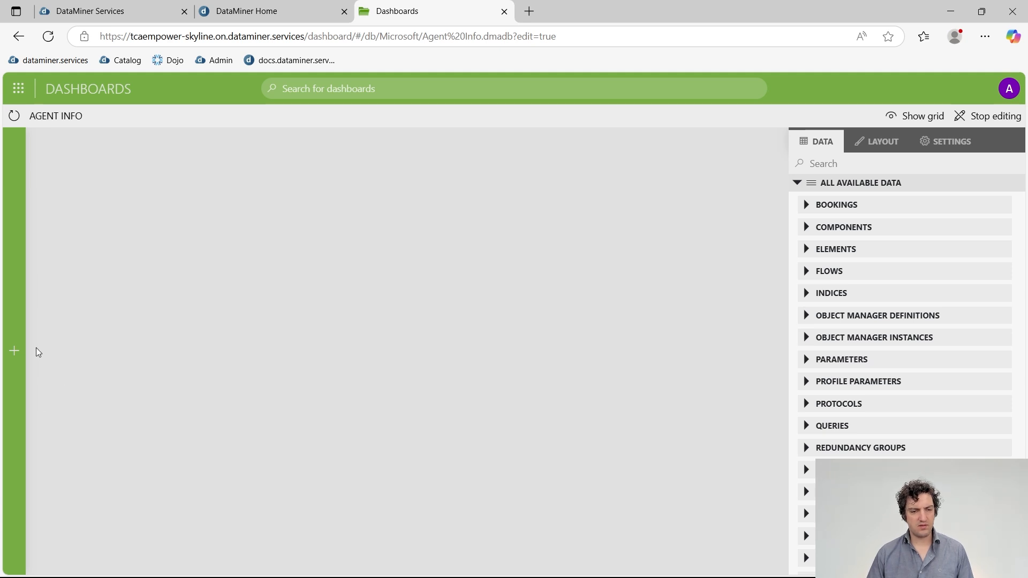
Browse the visualizations pane's General group, then search it for 'state'.
mouse_move(21, 341)
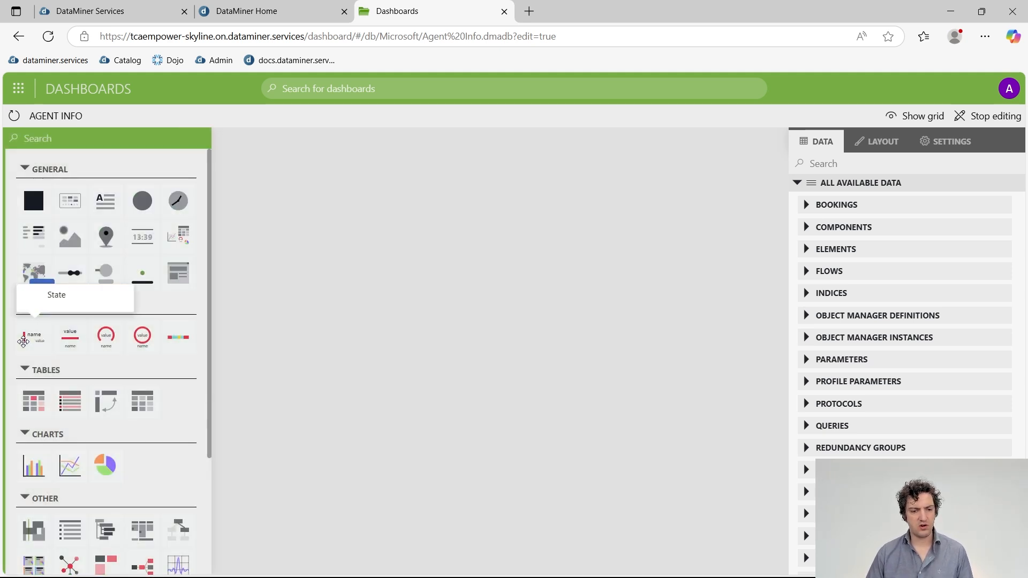
scroll(93, 370, "down", 1)
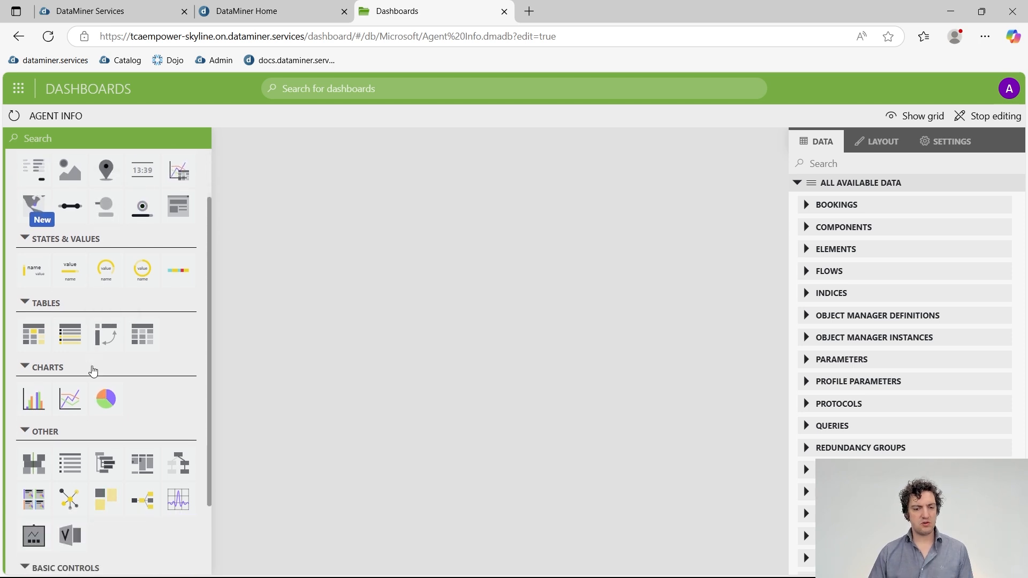
scroll(97, 348, "down", 1)
scroll(94, 364, "up", 3)
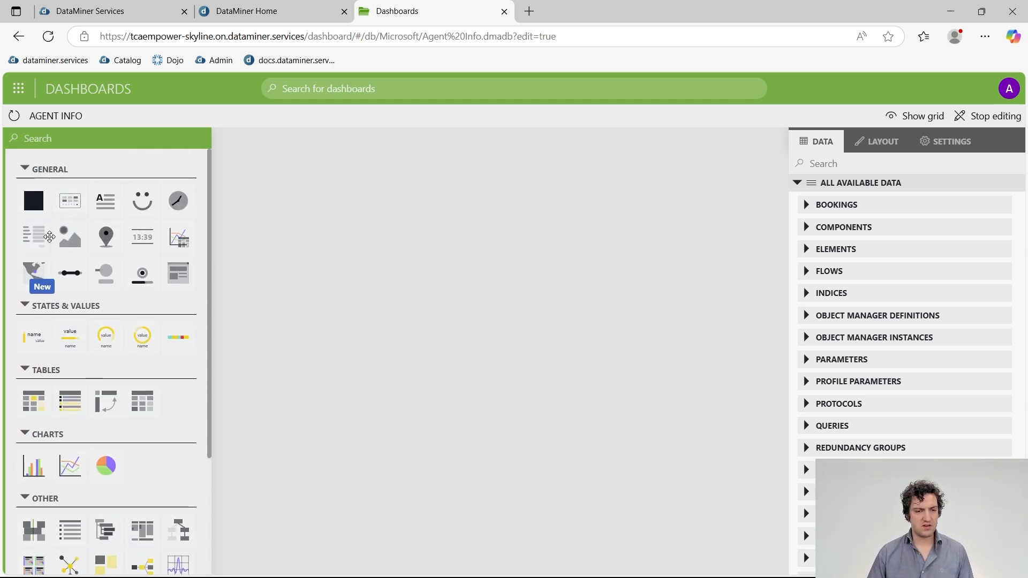
left_click(25, 170)
left_click(25, 170)
scroll(108, 346, "down", 2)
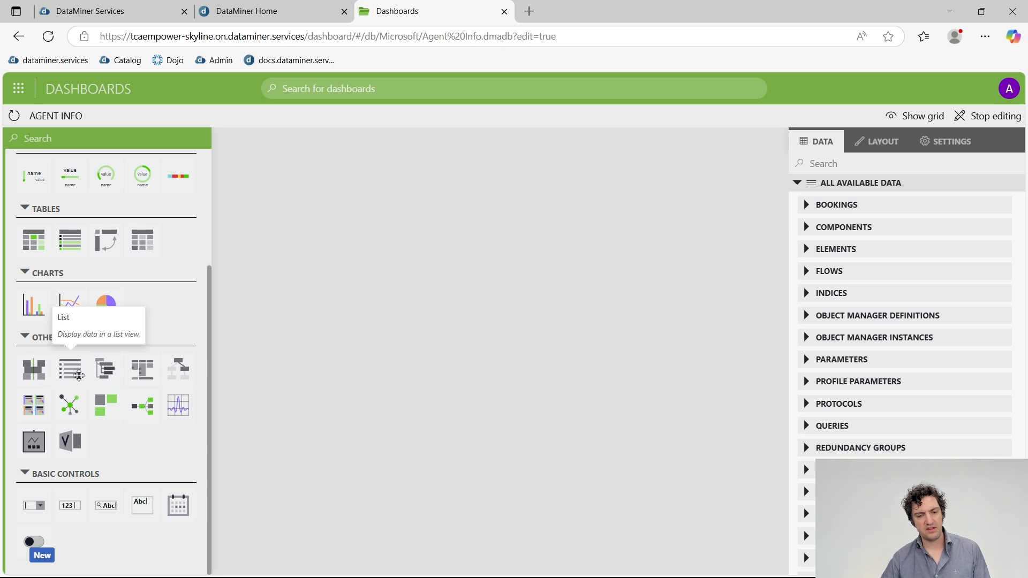
scroll(102, 375, "up", 2)
left_click(63, 138)
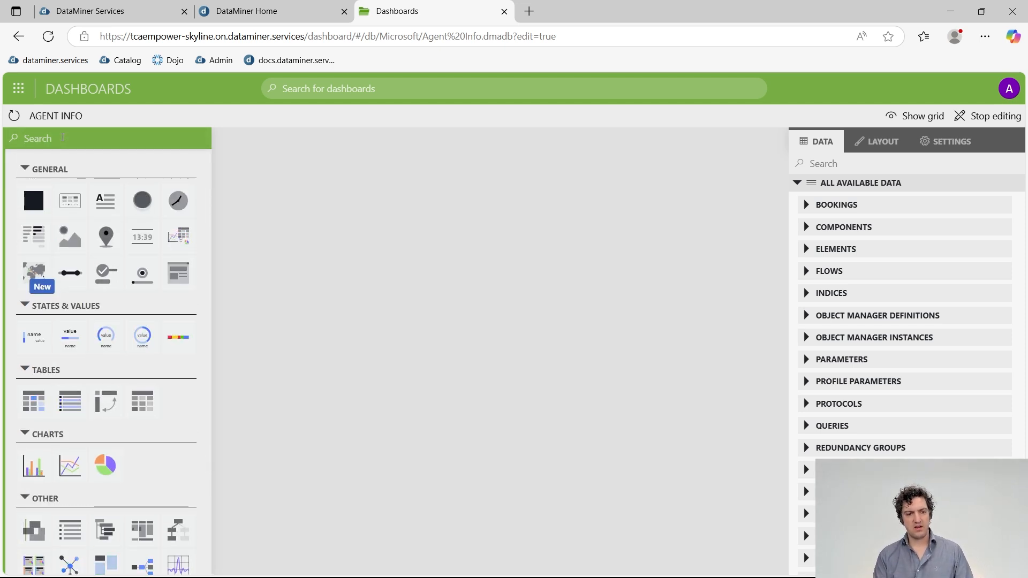
type("state")
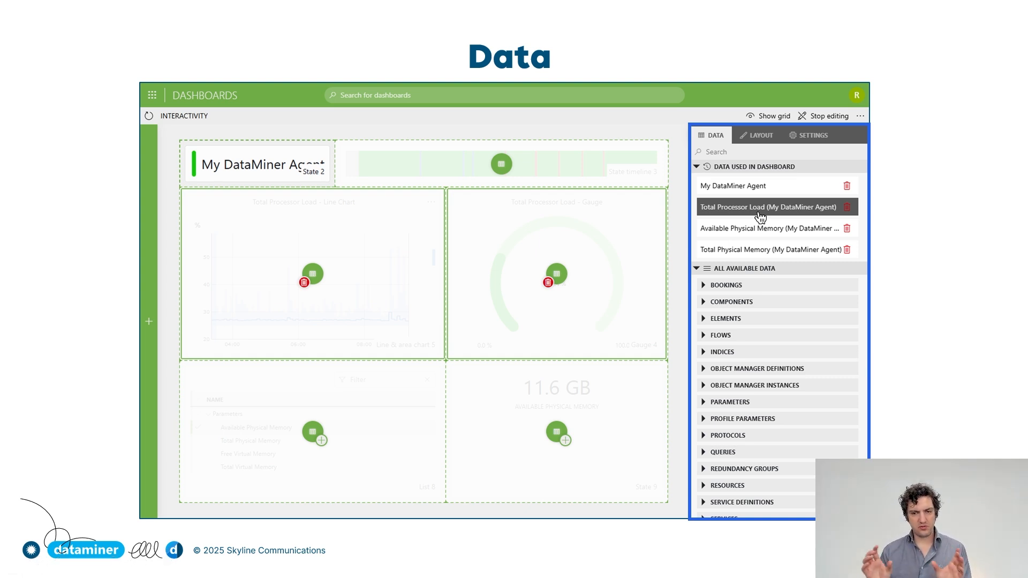
Advance from the Data slide through Layout to Settings, then return to the dashboard editor.
key("Right")
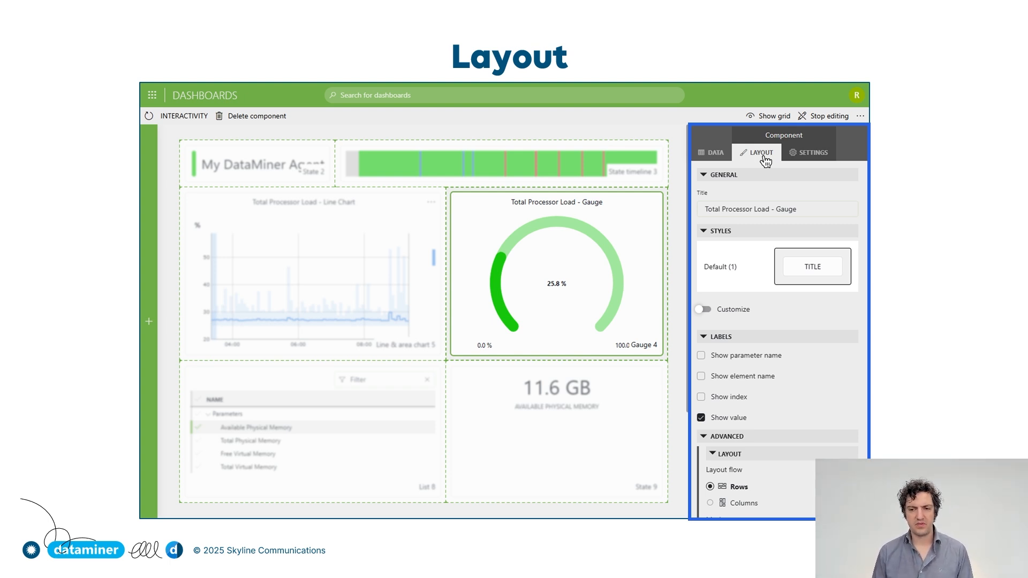
left_click(813, 154)
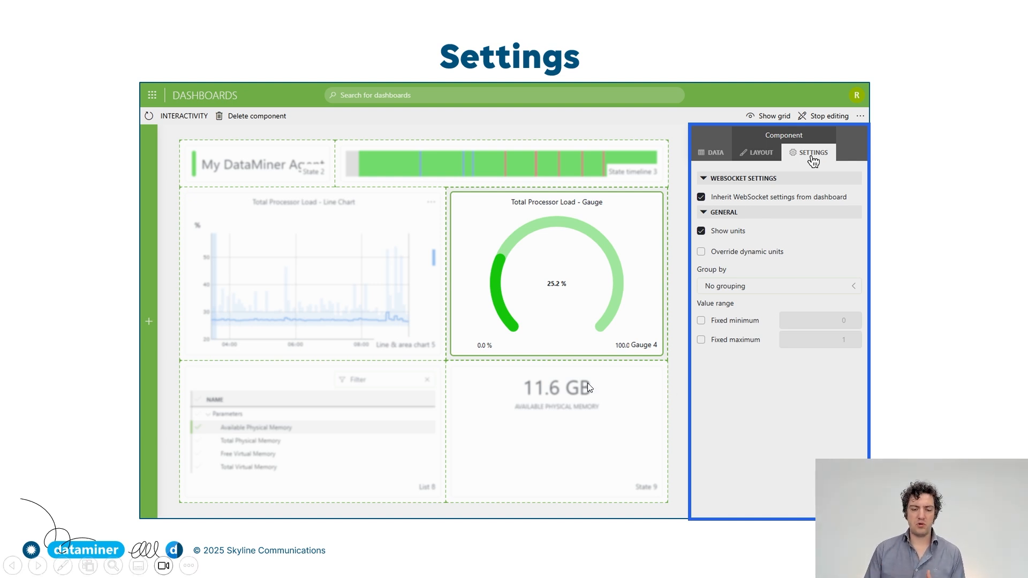
key("alt+Tab")
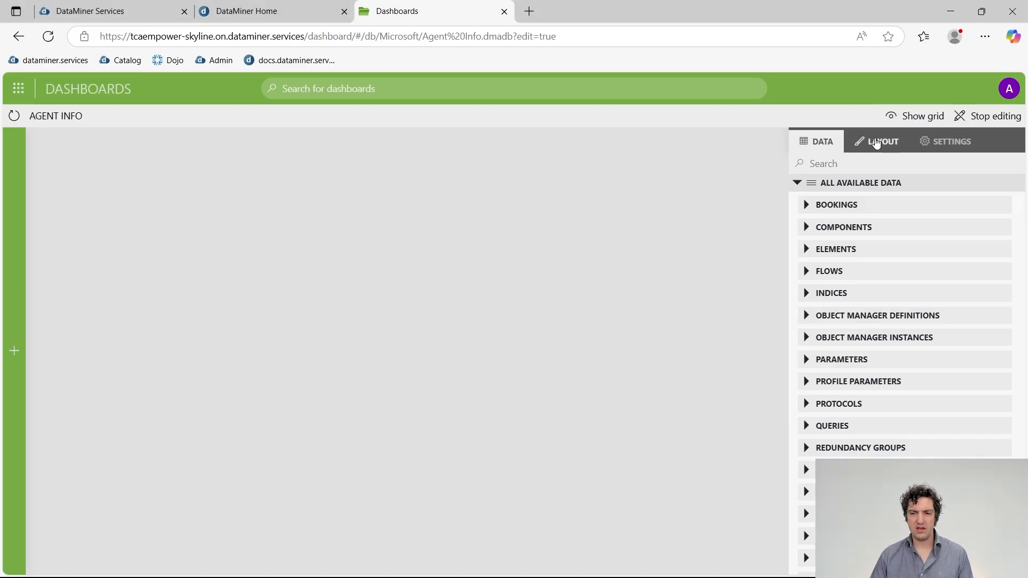
Browse the Layout theme list, keeping Skyline Light - Gray as the theme.
left_click(877, 142)
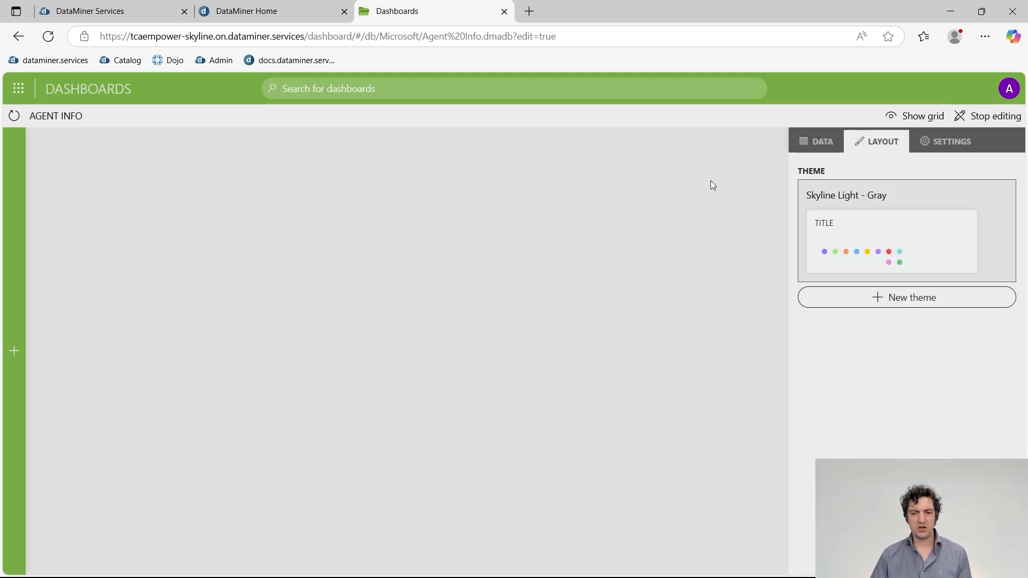
left_click(857, 187)
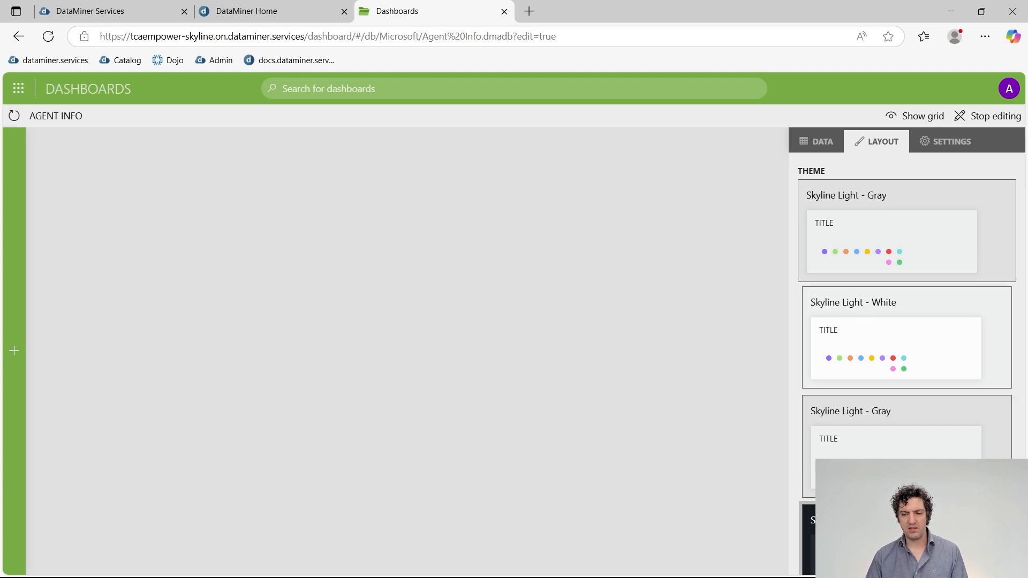
left_click(718, 292)
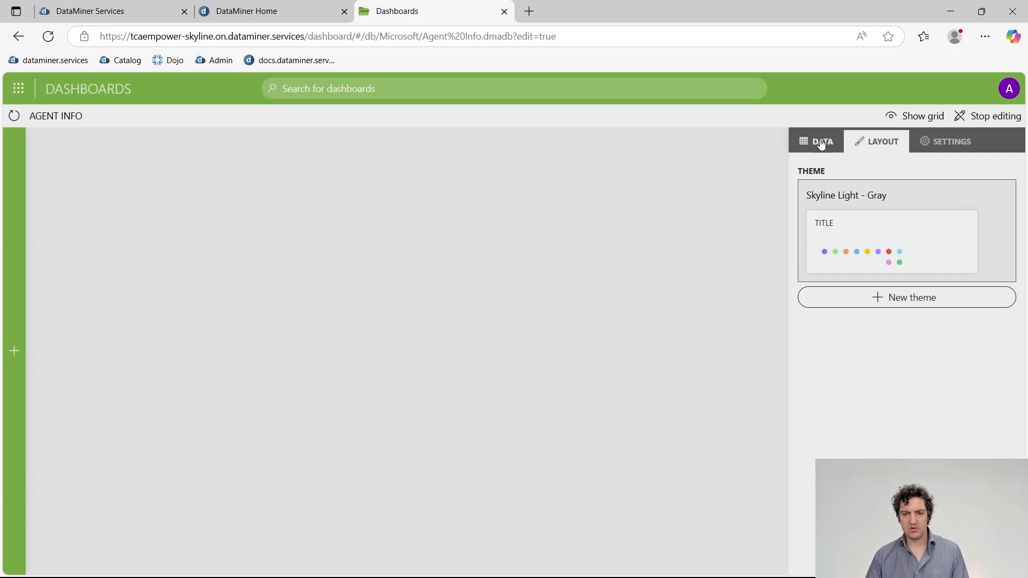
Review the Settings pane (dynamic units, 24 columns, WebSocket), showing and hiding the layout grid.
left_click(938, 152)
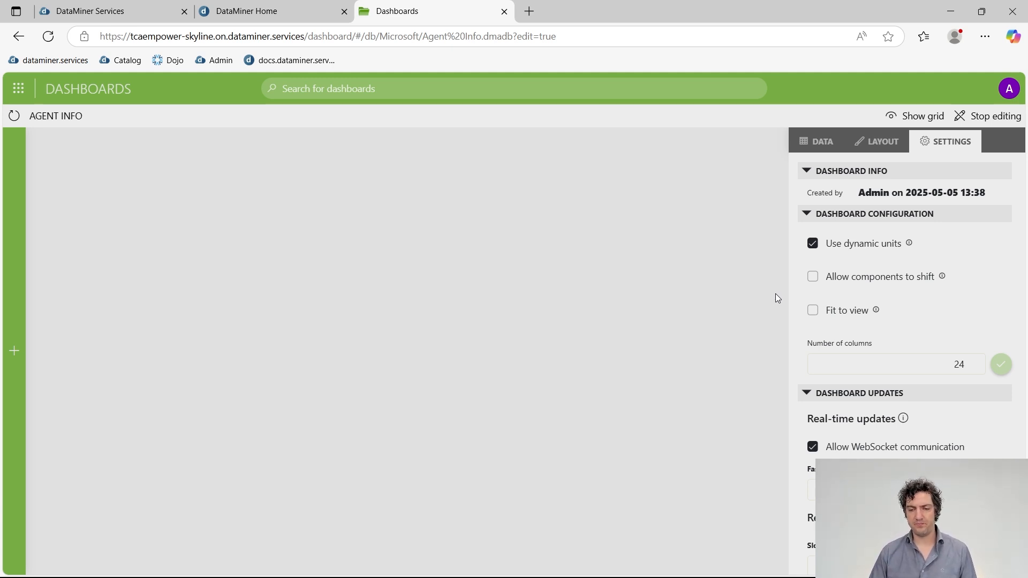
scroll(904, 321, "down", 1)
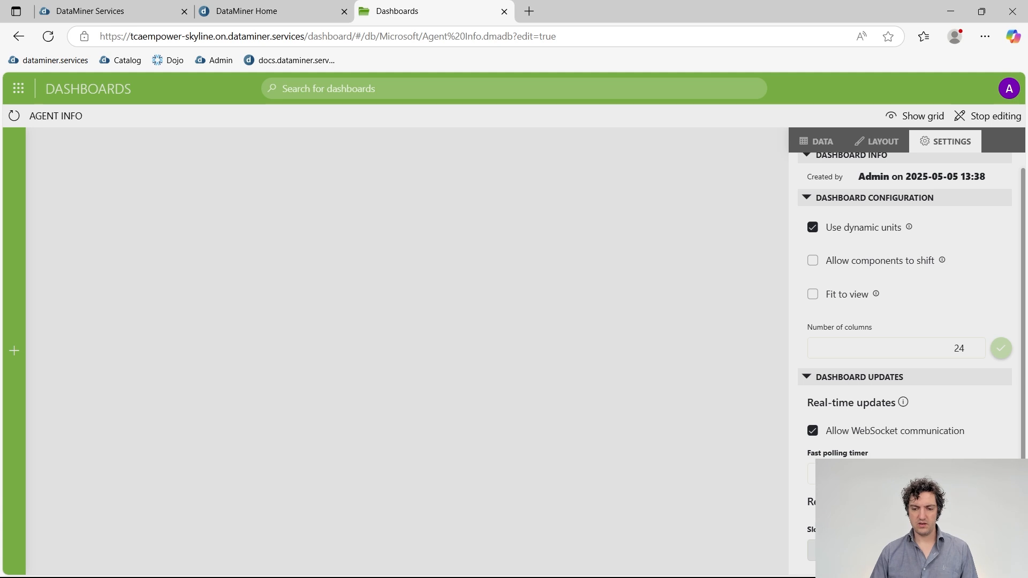
scroll(881, 363, "up", 1)
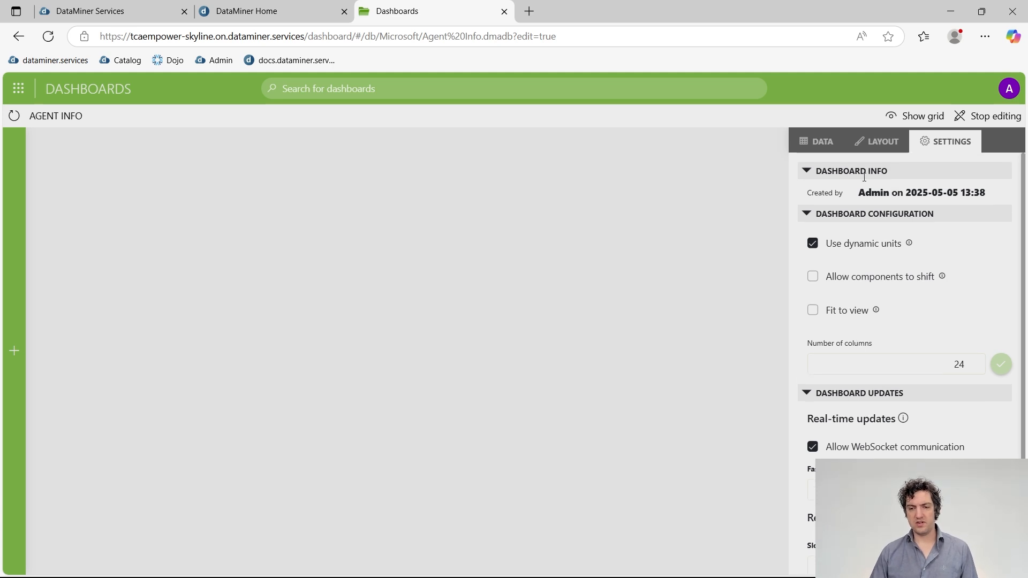
left_click(894, 124)
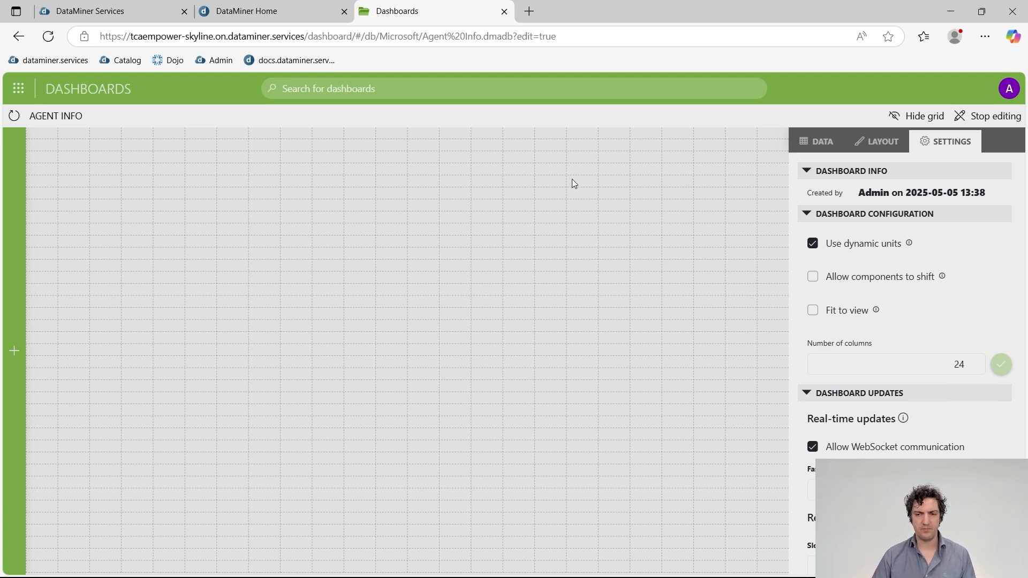
left_click(904, 118)
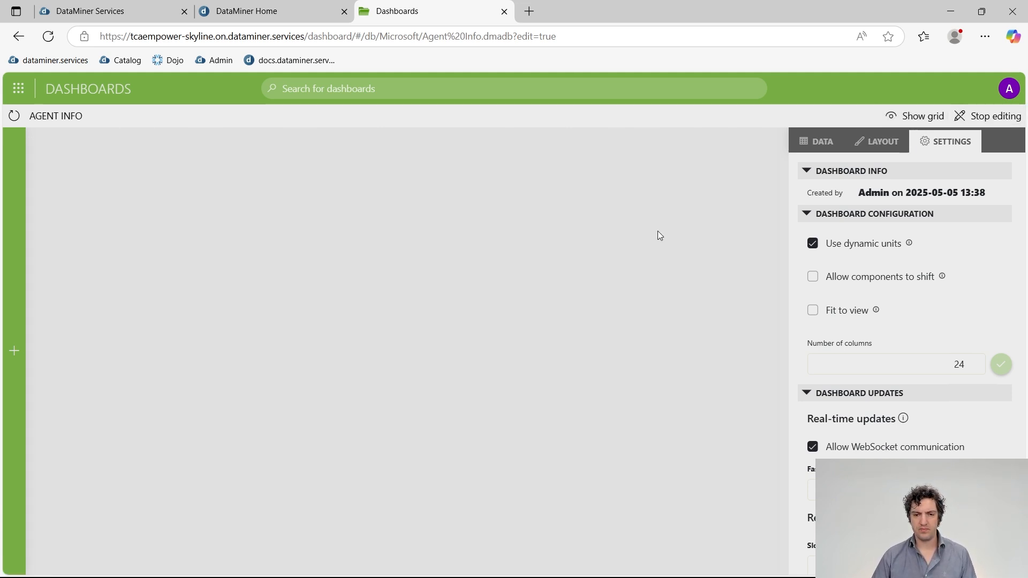
key("alt+Tab")
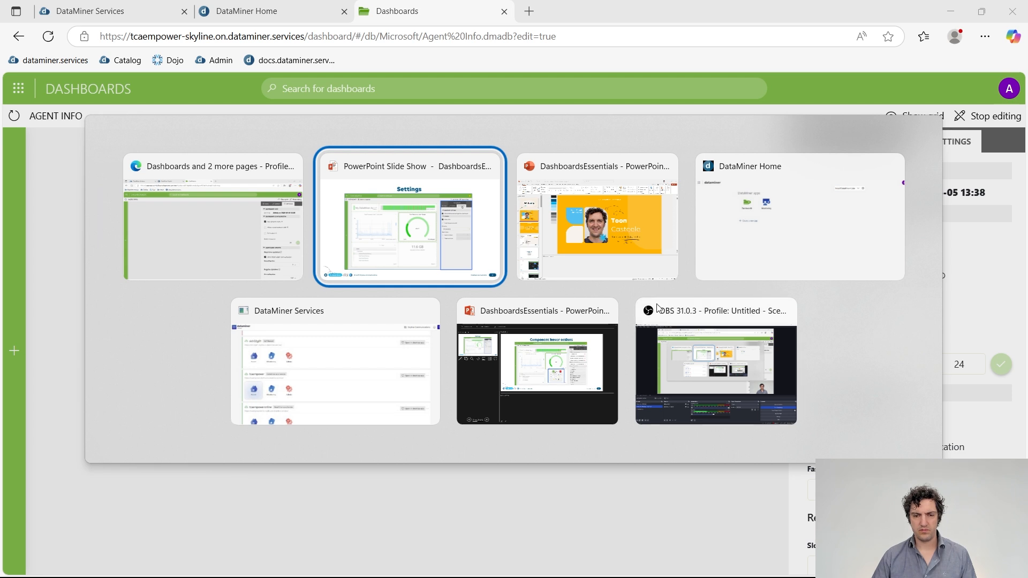
Return to the PowerPoint slide show and advance to the Component hover actions slide.
left_click(383, 268)
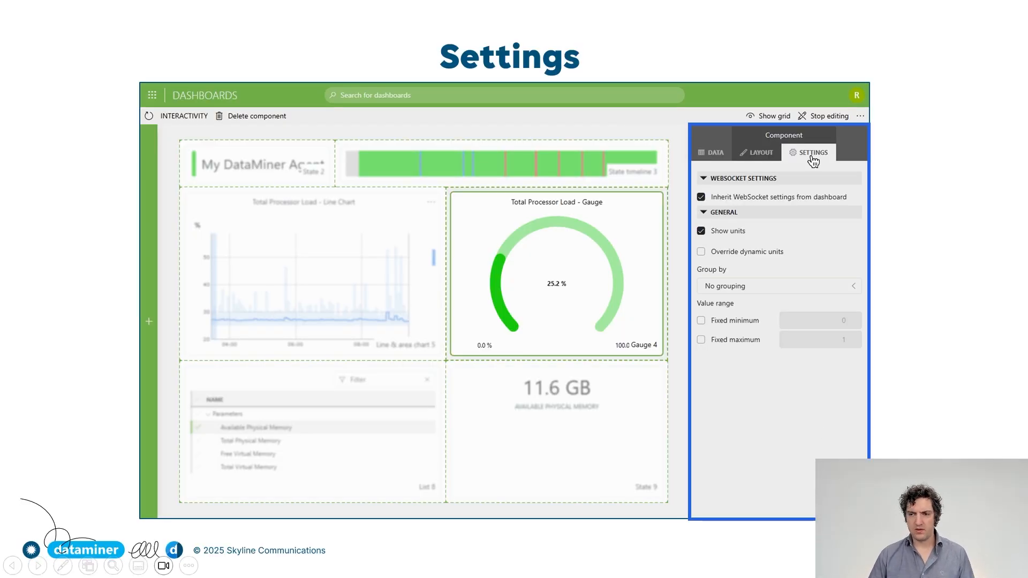
left_click(776, 418)
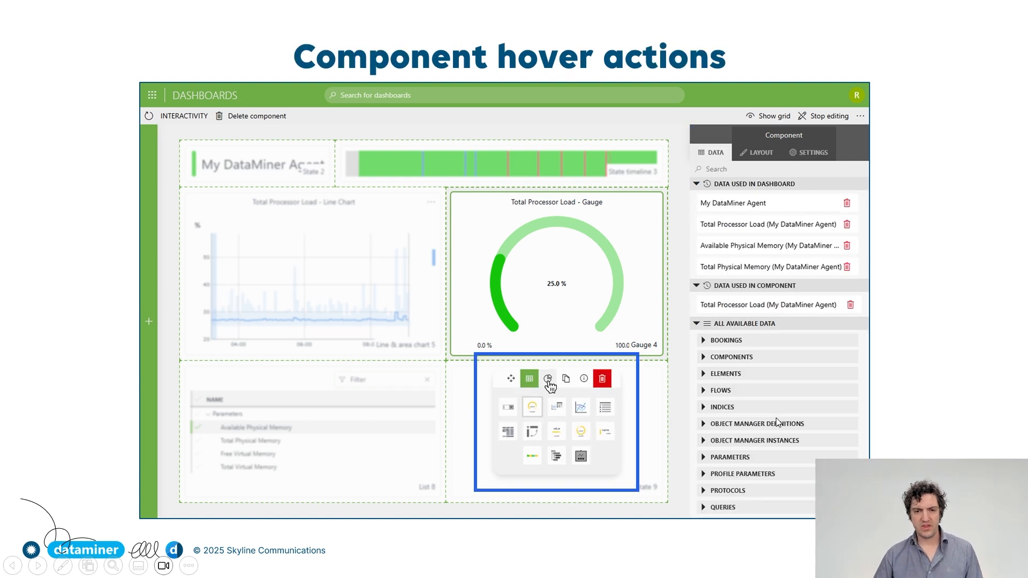
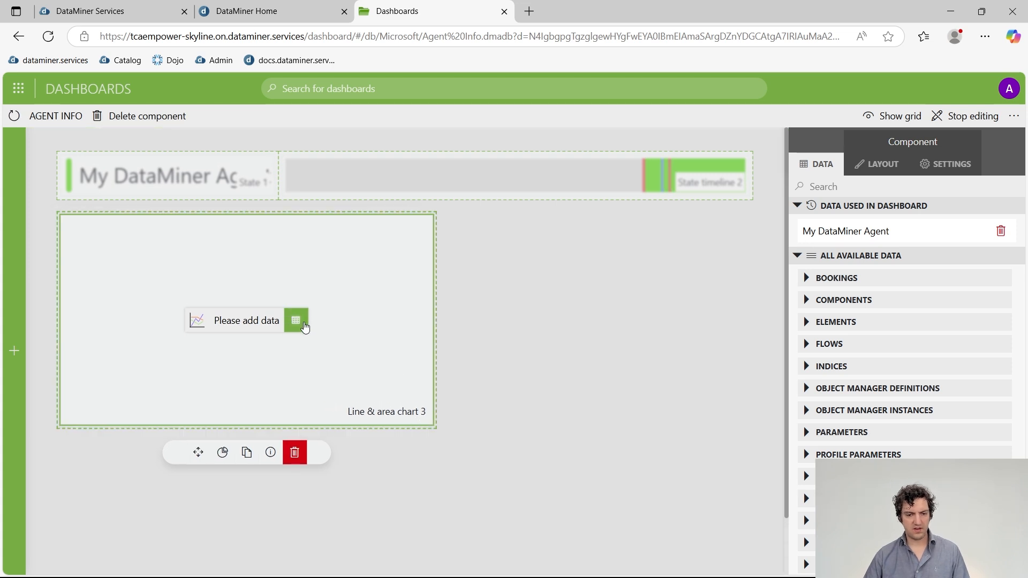
Begin adding data to the empty Line & area chart 3.
left_click(306, 326)
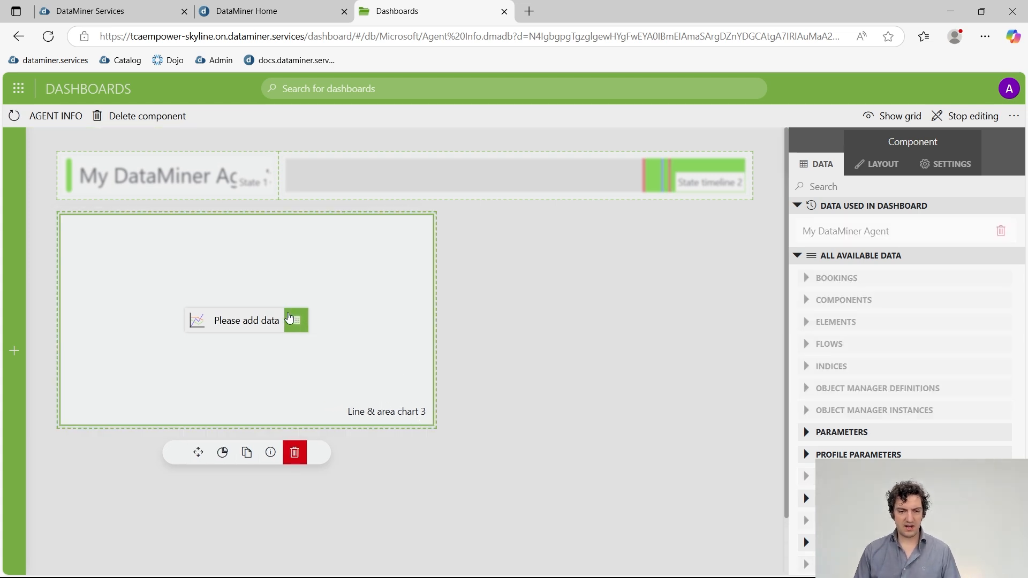
Expand the Parameters category and check that the agent is the selected element.
scroll(920, 356, "down", 1)
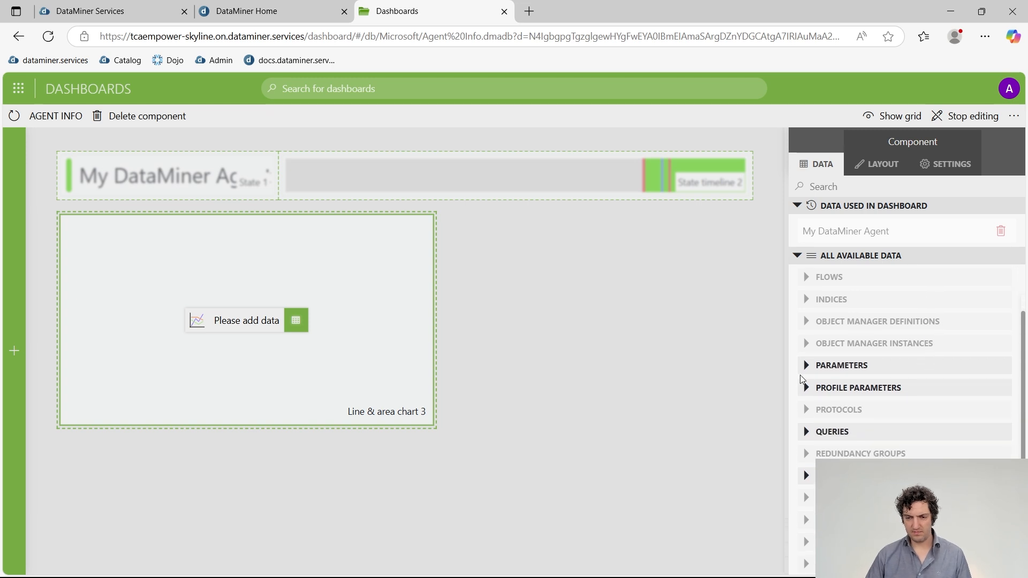
left_click(806, 367)
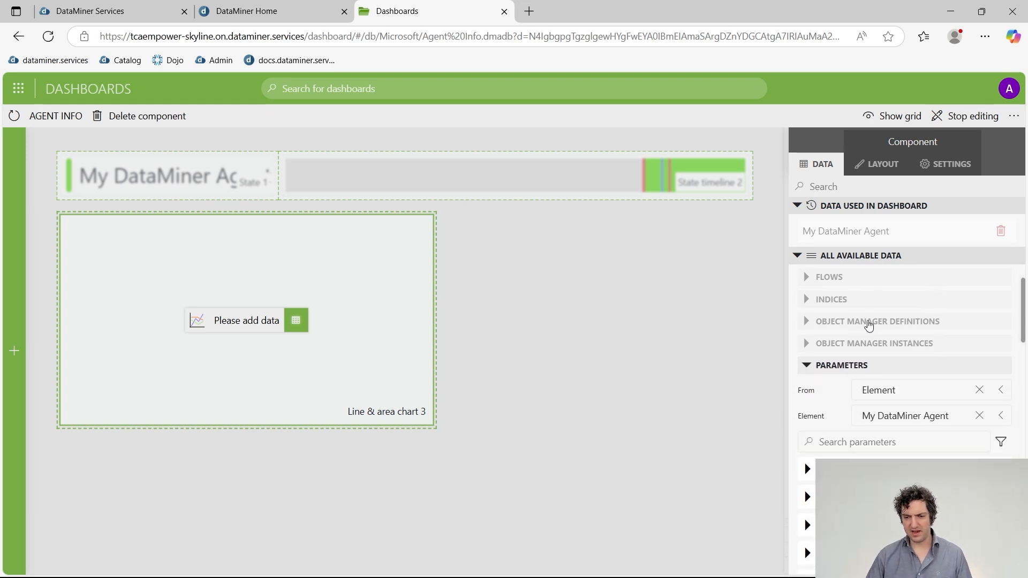
scroll(869, 287, "down", 2)
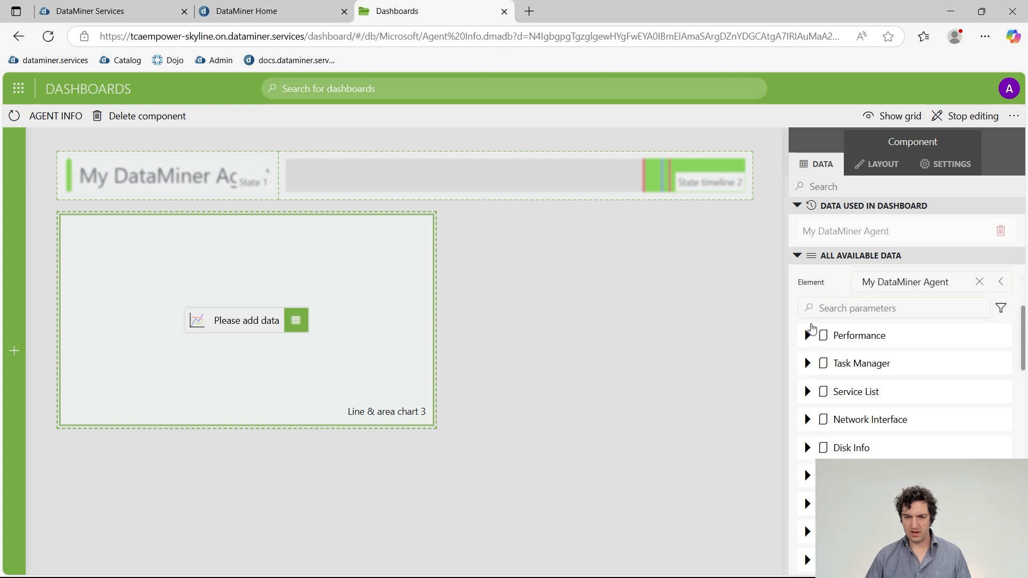
left_click(855, 303)
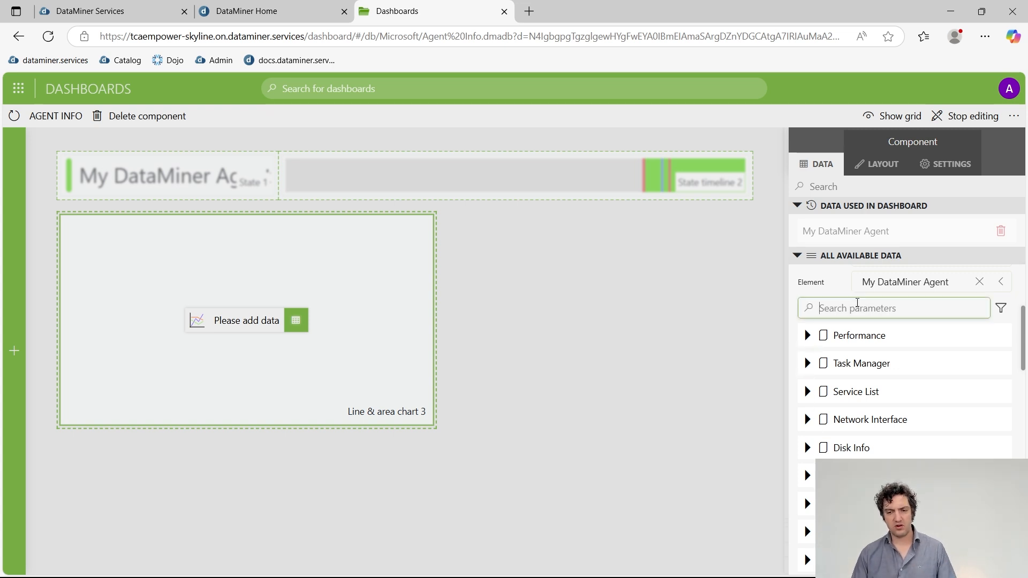
scroll(857, 303, "up", 1)
left_click(907, 346)
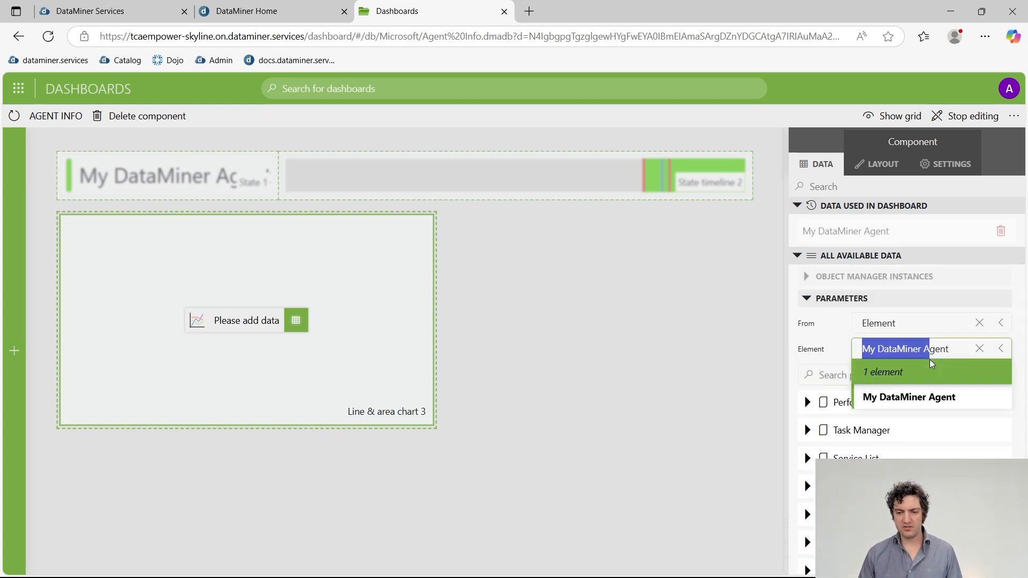
left_click(940, 352)
left_click(950, 351)
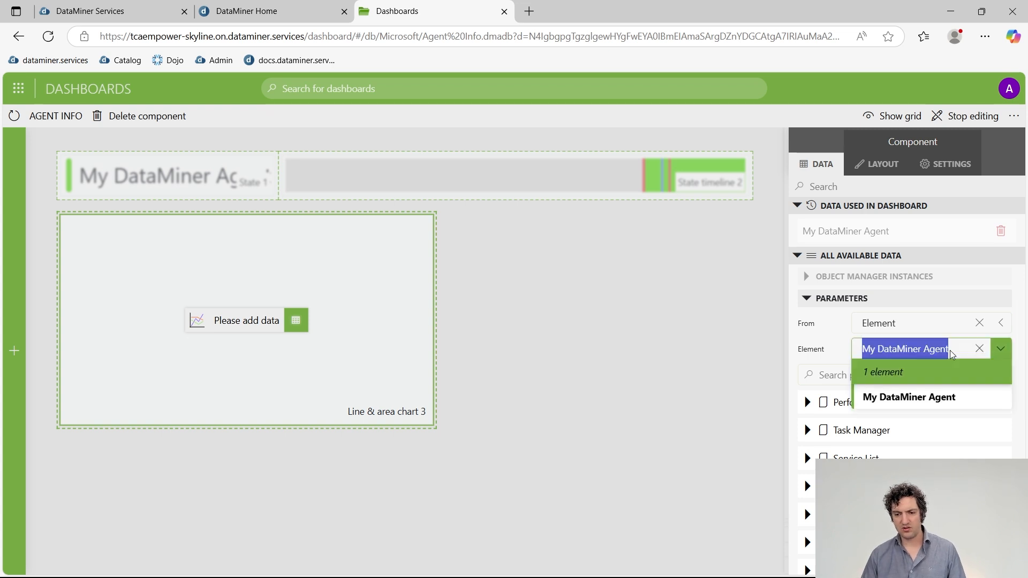
left_click(956, 348)
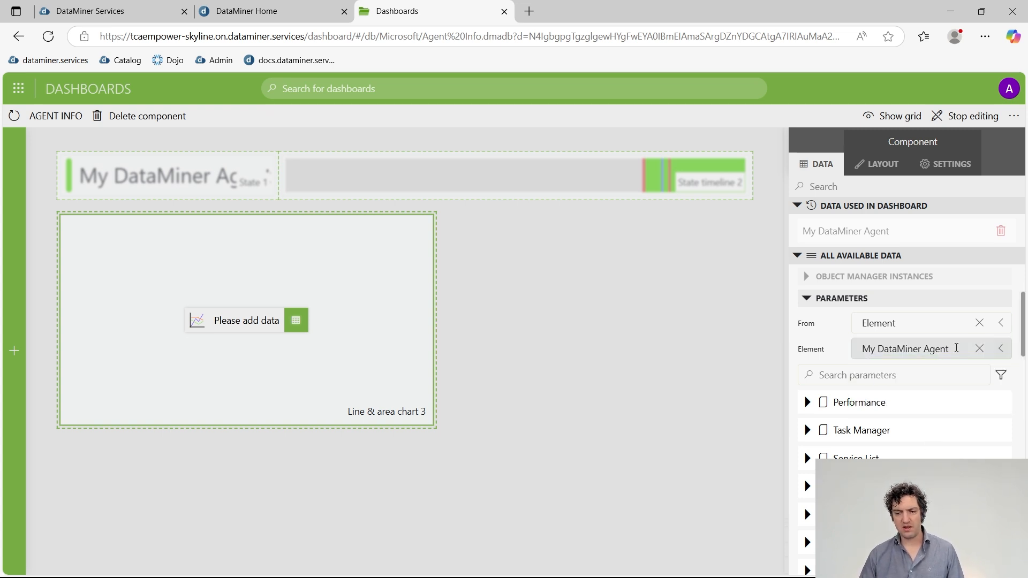
left_click(956, 349)
left_click(956, 349)
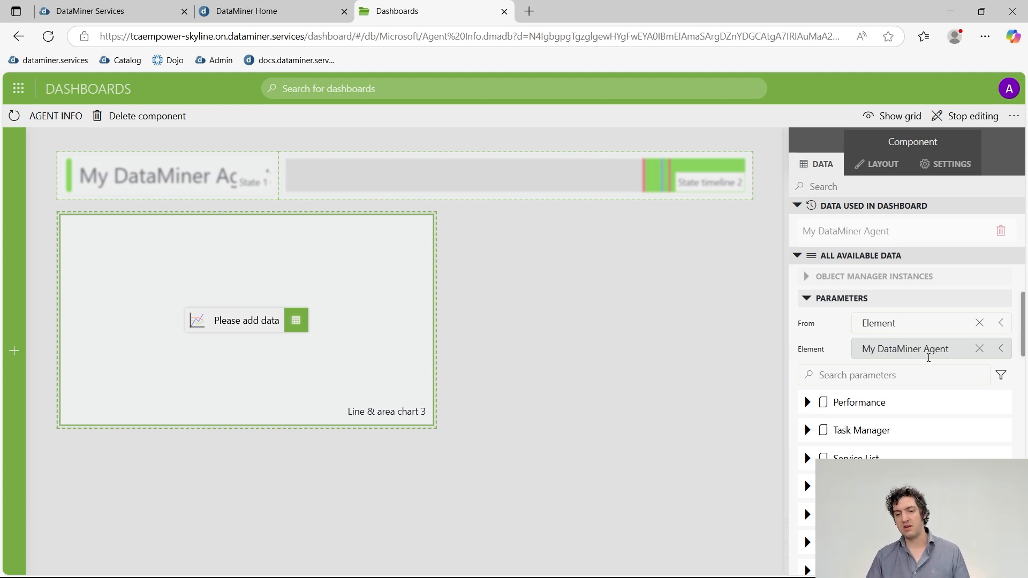
left_click(924, 350)
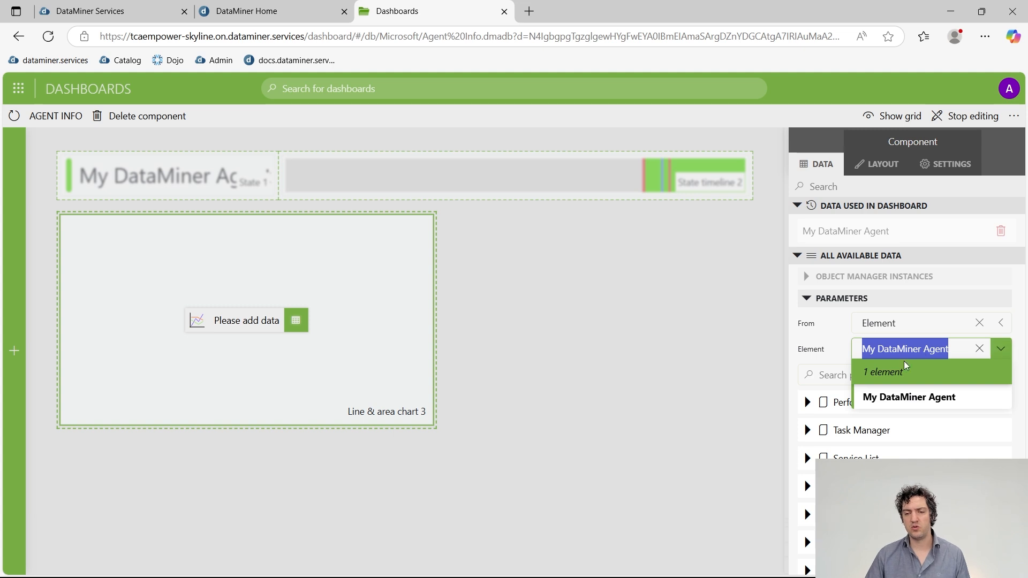
left_click(933, 347)
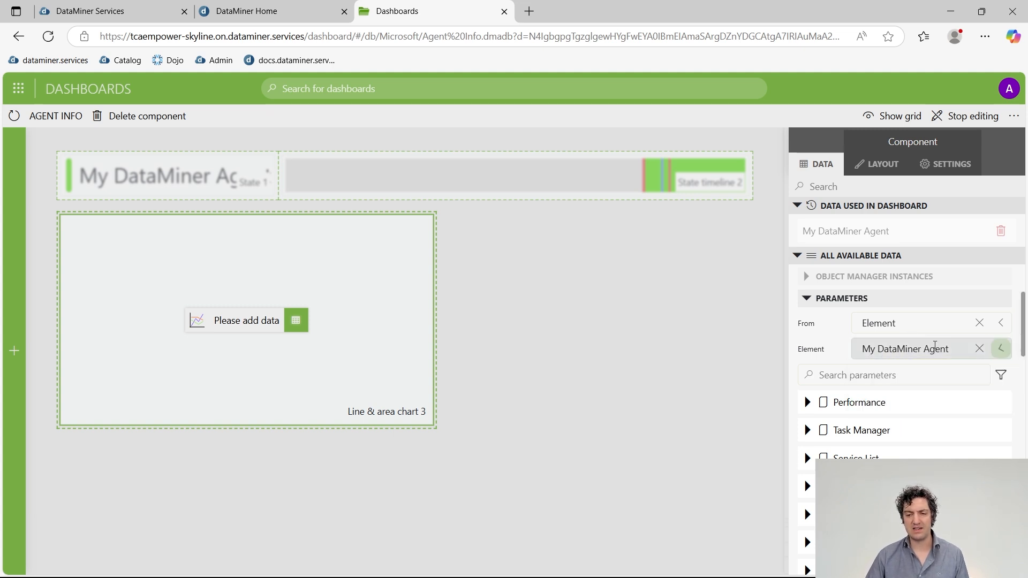
Search 'total processor', expand Performance, and drag Total Processor Load onto the chart.
left_click(917, 371)
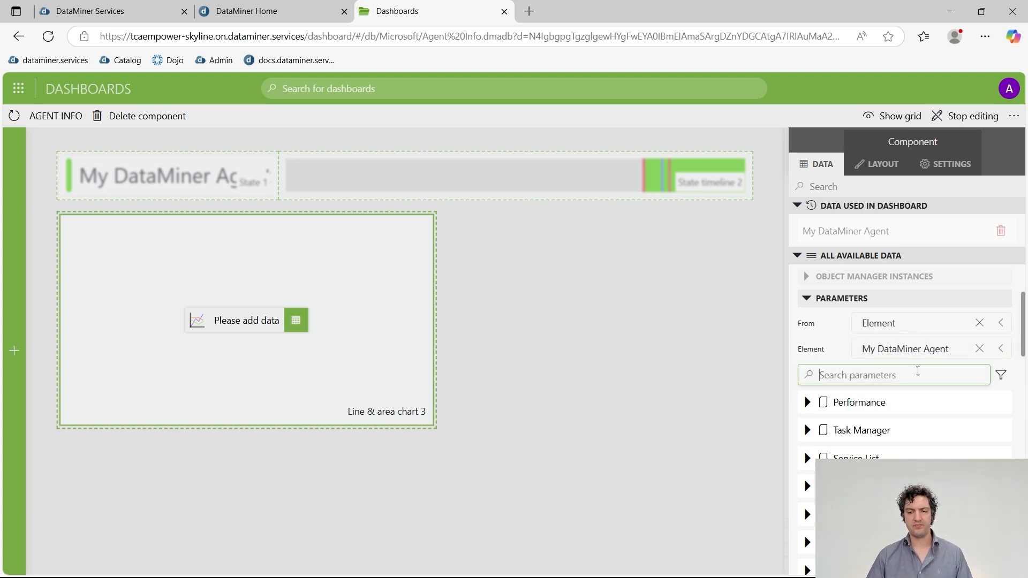
type("total")
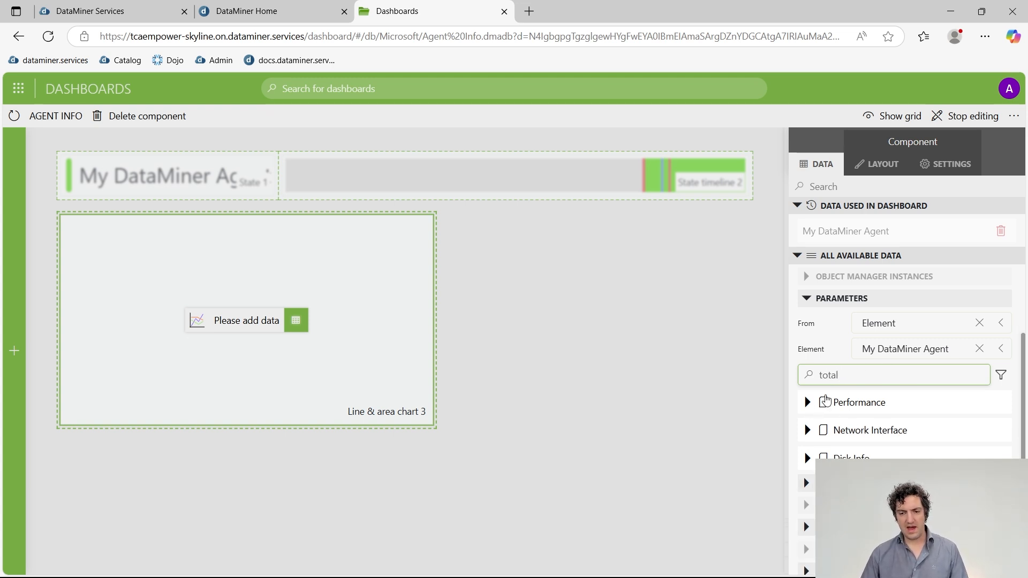
type(" proc")
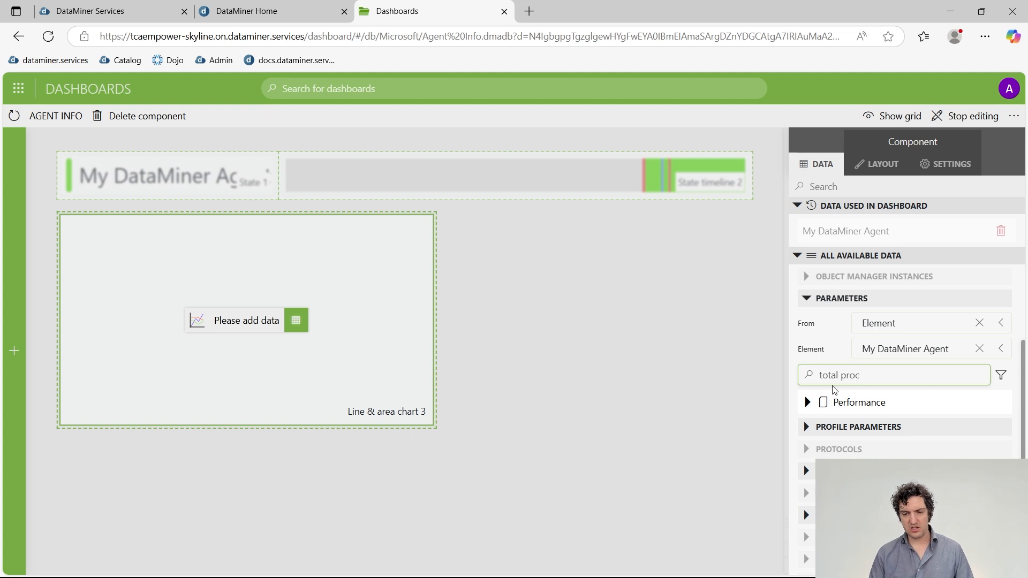
type("essor")
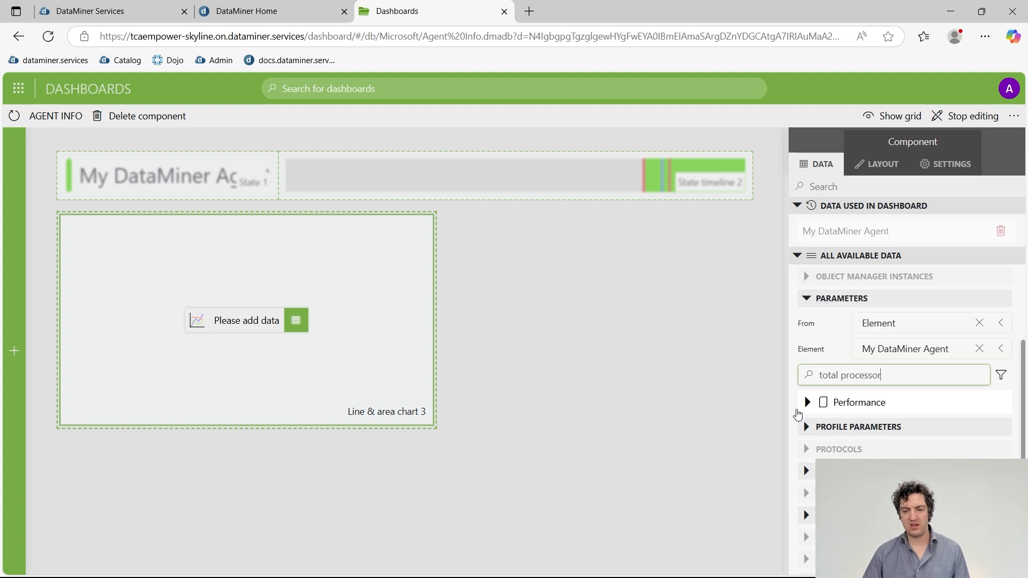
left_click(806, 404)
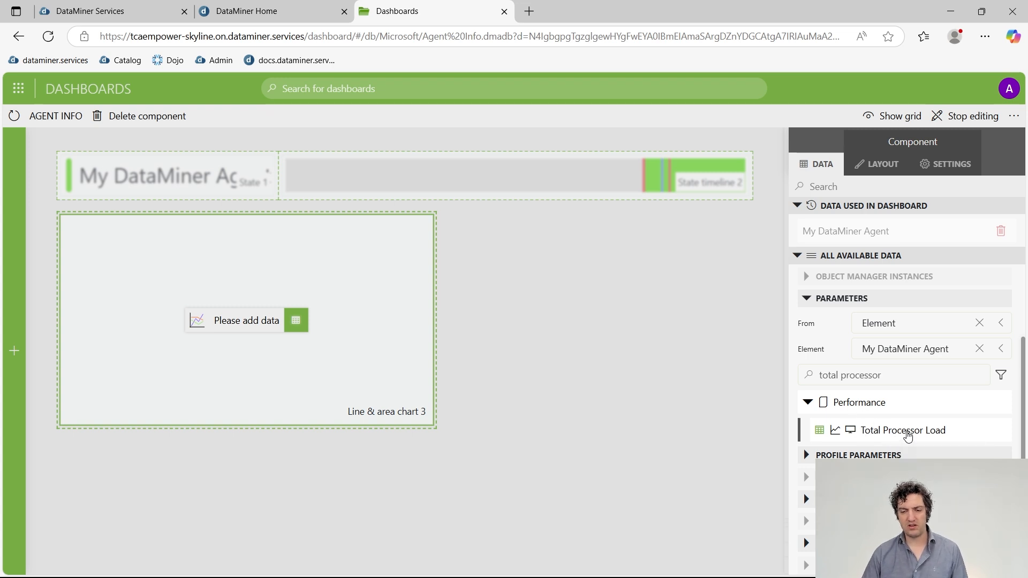
left_click_drag(909, 429, 243, 330)
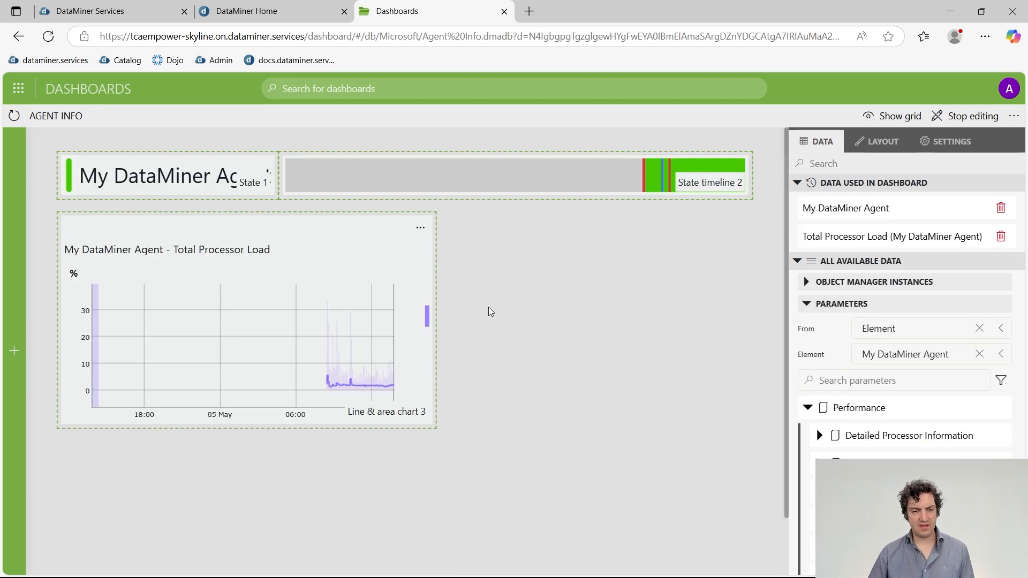
Select the chart and turn off its Show title option in Layout.
mouse_move(369, 220)
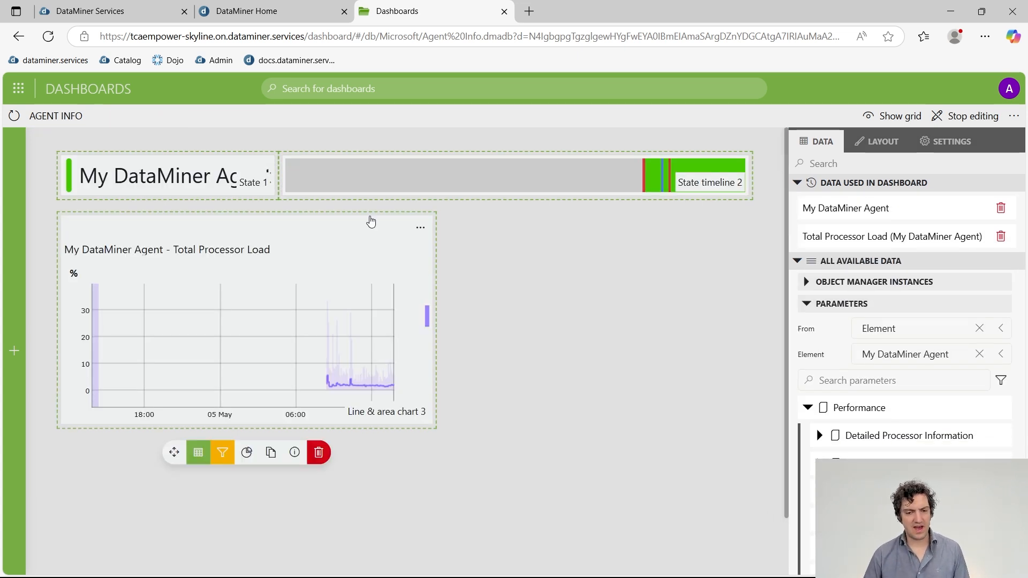
left_click(328, 231)
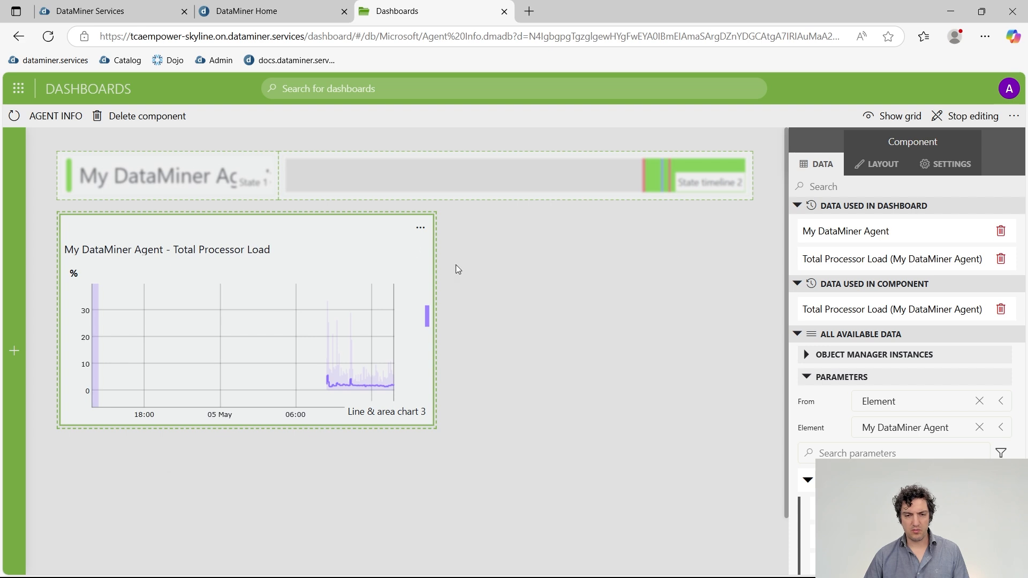
left_click(879, 167)
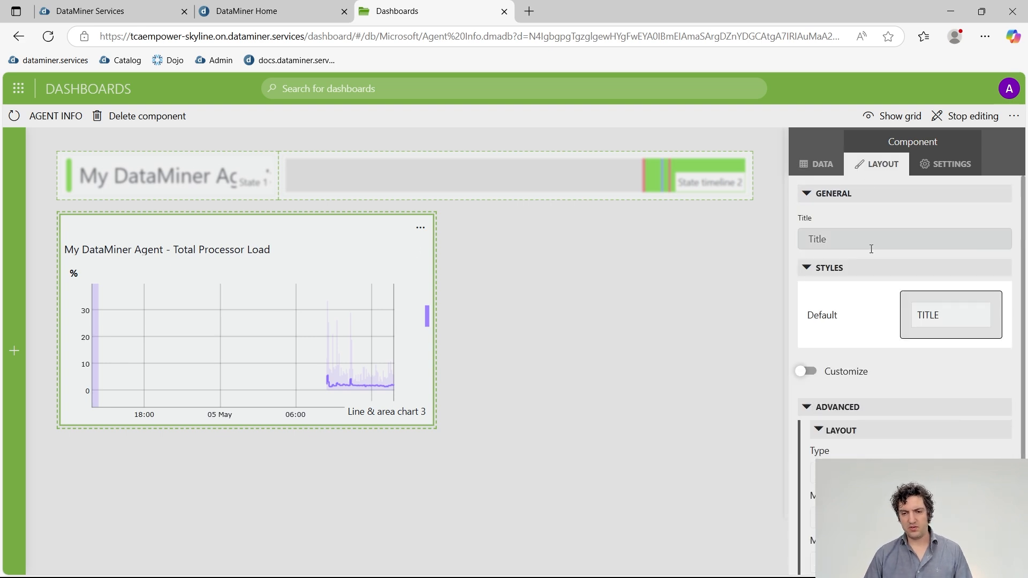
scroll(875, 411, "down", 3)
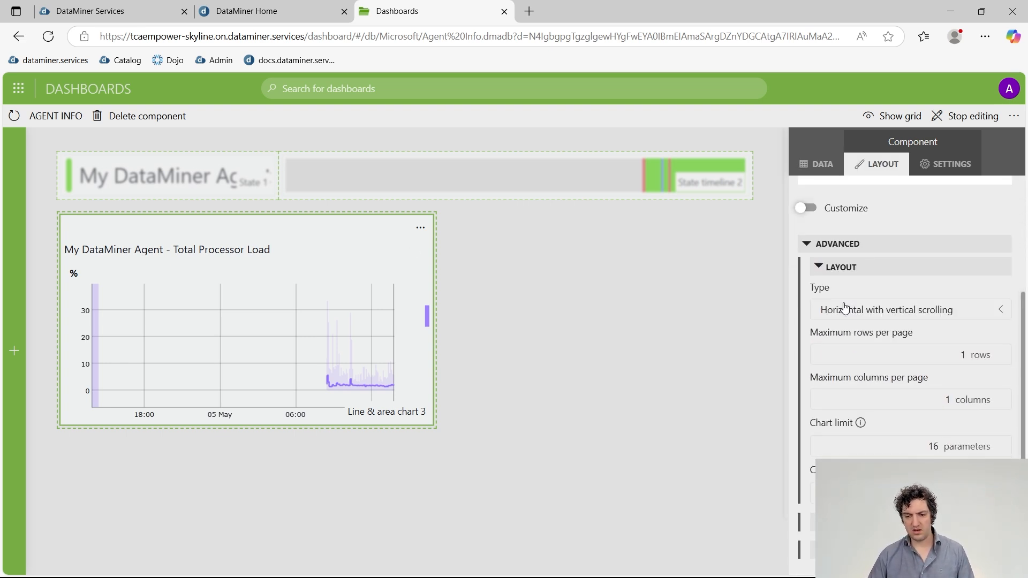
scroll(841, 234, "down", 6)
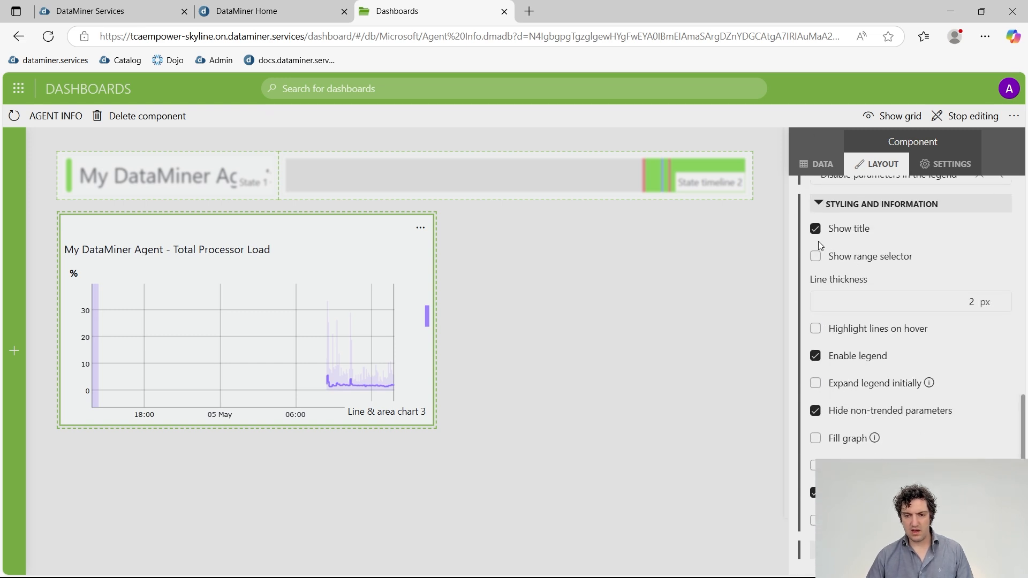
left_click(818, 232)
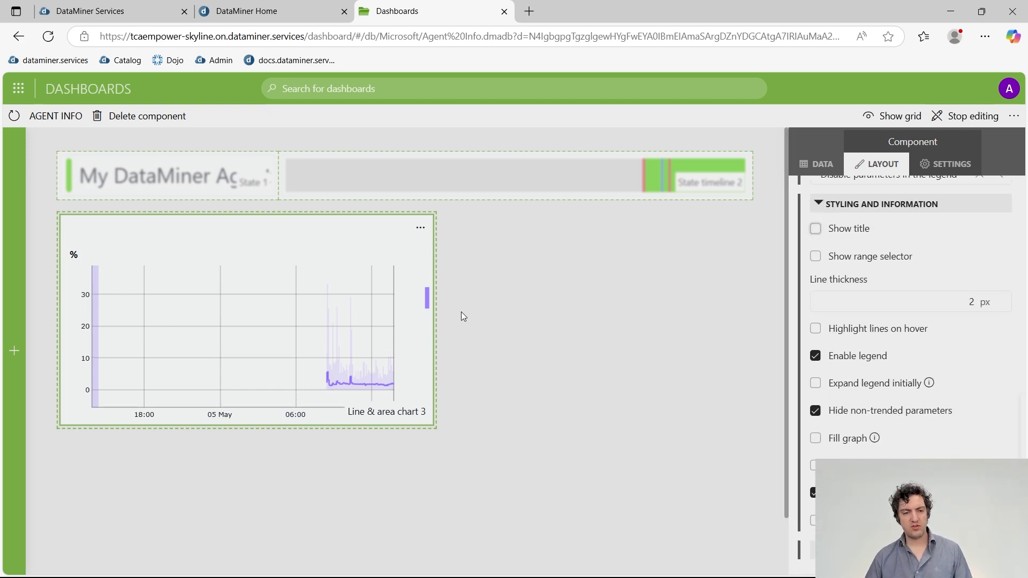
left_click(819, 232)
left_click(821, 234)
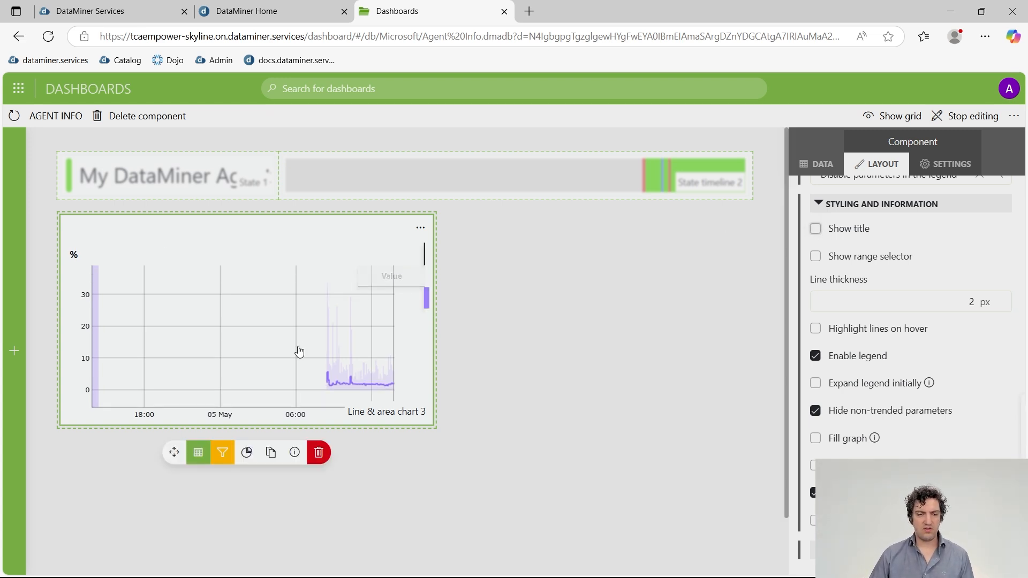
Give the chart the custom title 'CPU Load'.
scroll(939, 441, "up", 10)
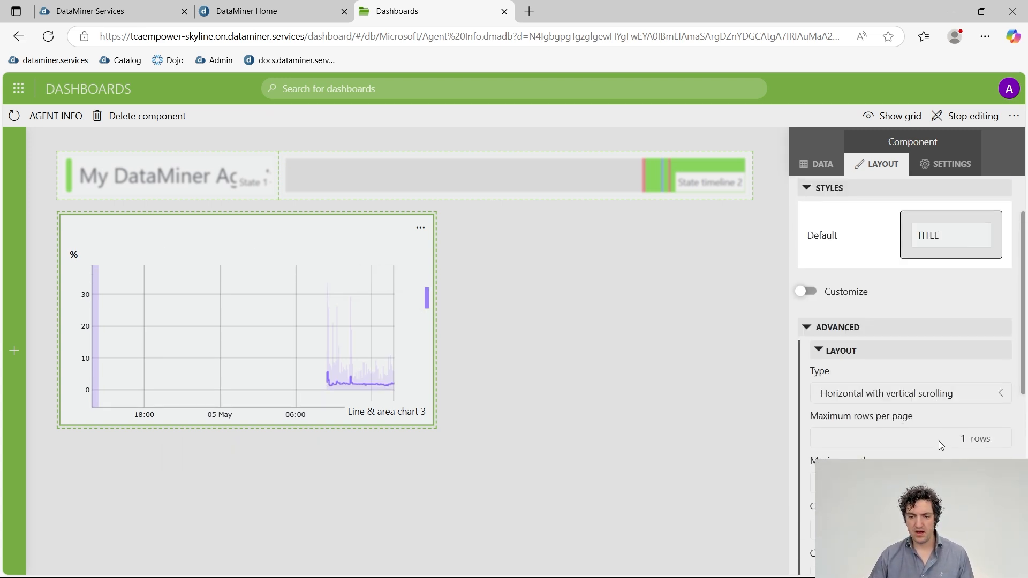
left_click(851, 239)
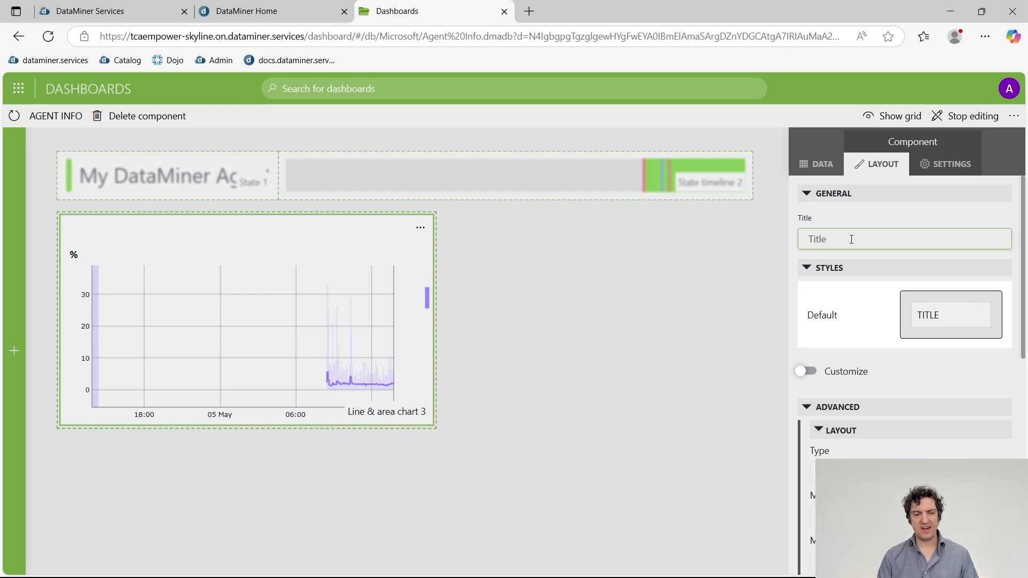
type("C")
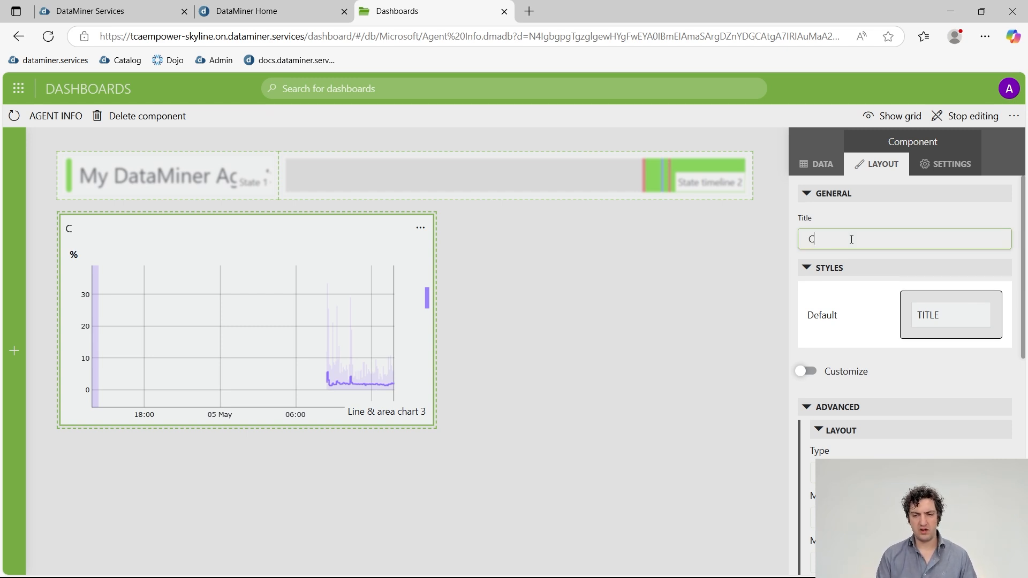
type("PU Load")
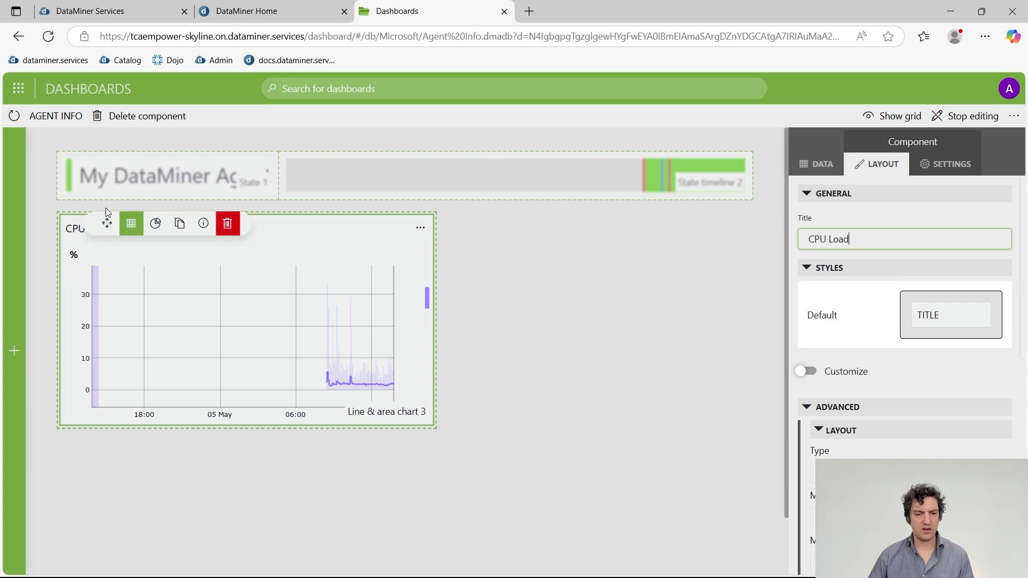
scroll(908, 374, "down", 5)
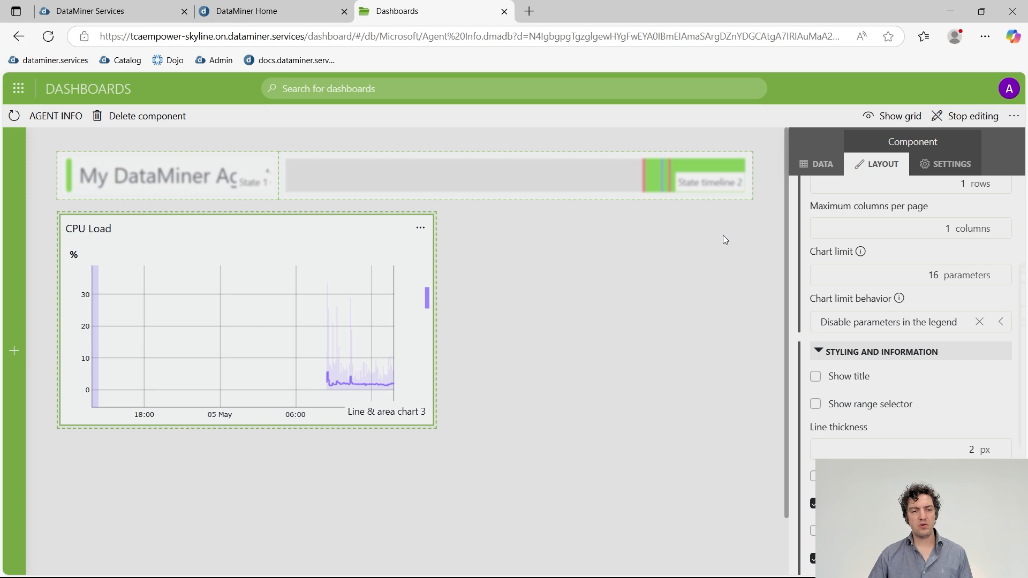
Set the CPU Load chart's trend span to Last 6 hours, then return to the slides.
left_click(943, 170)
scroll(997, 308, "up", 3)
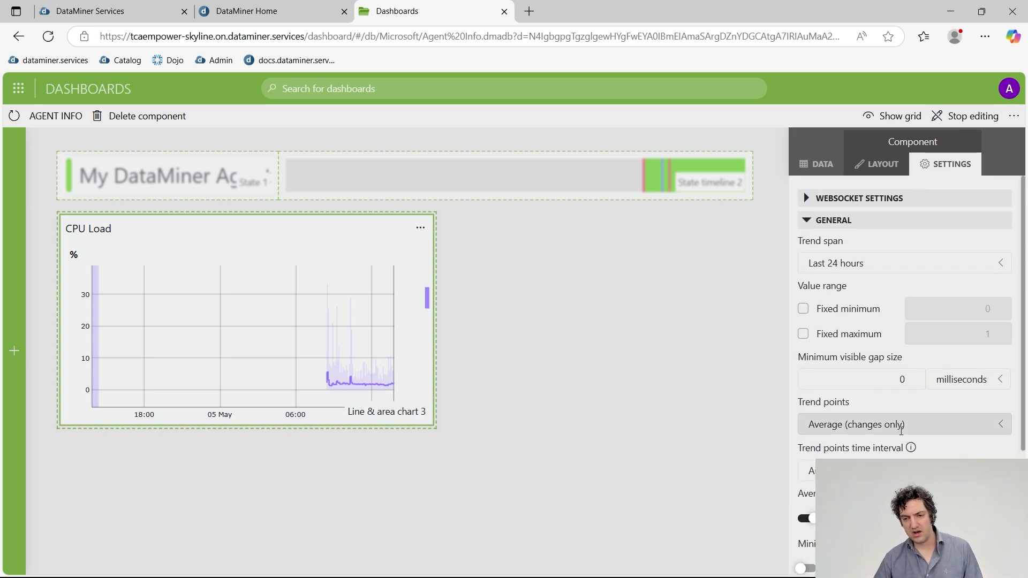
left_click(868, 270)
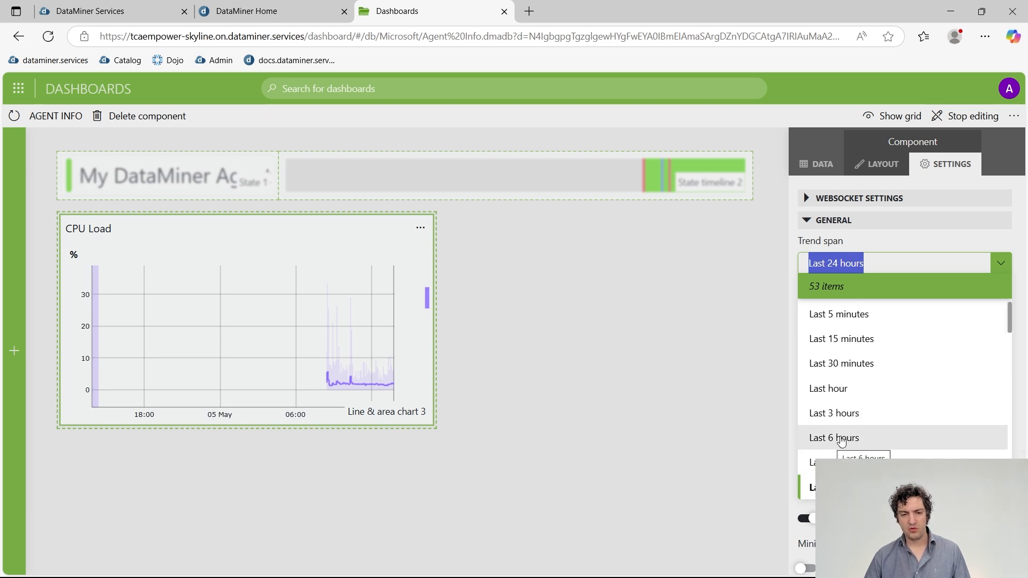
left_click(830, 437)
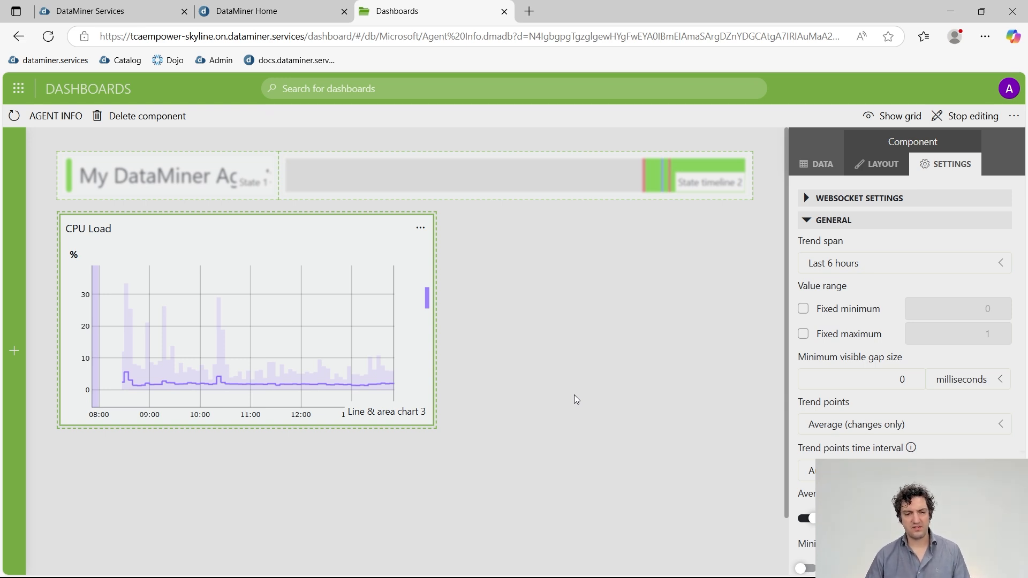
left_click(502, 257)
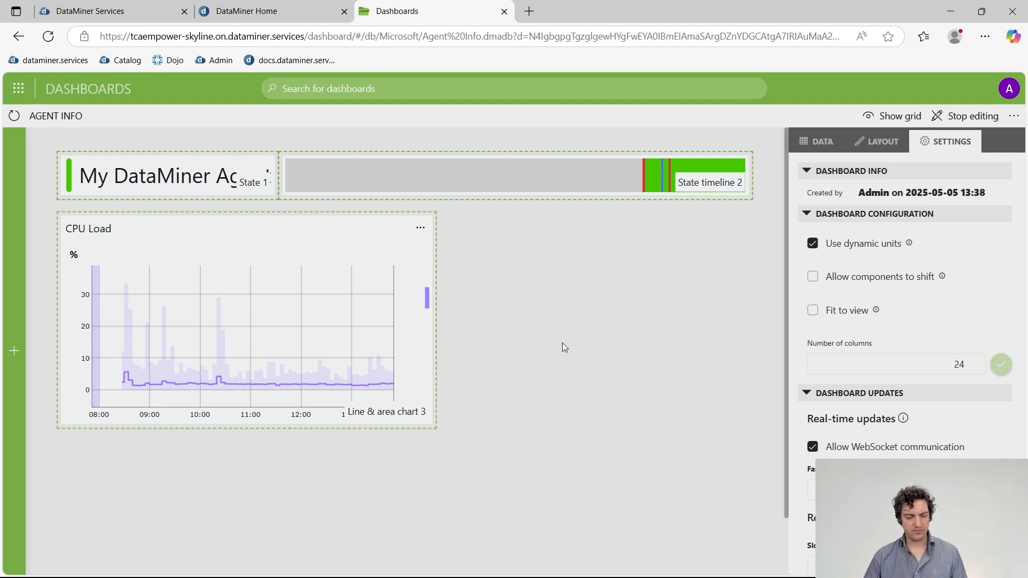
key("alt+Tab")
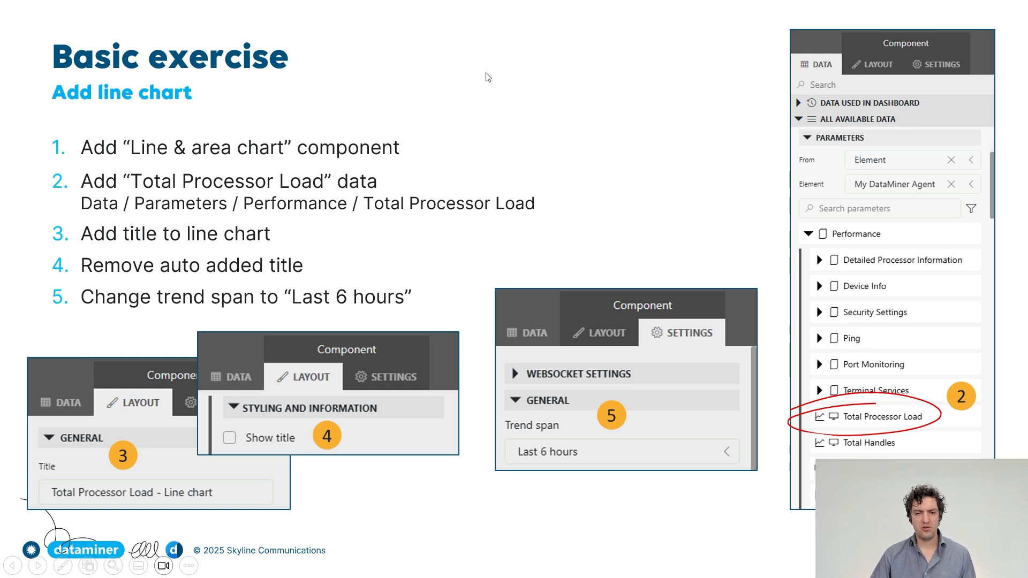
Advance the slideshow to the 'Basic exercise: Add gauge' slide.
key("Right")
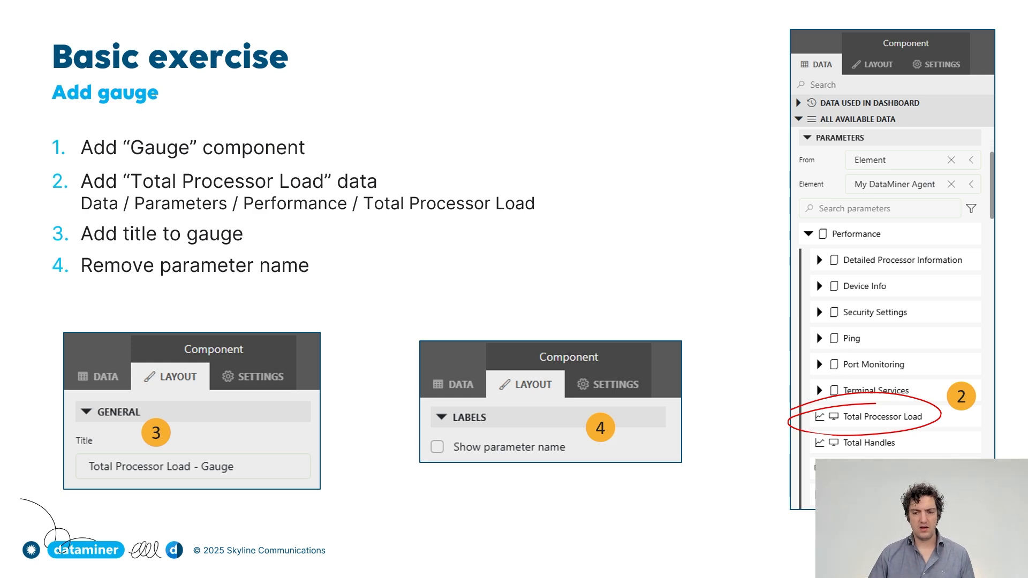
Back in the dashboard, search Parameters for 'total pro' and expand Performance.
key("alt+Tab")
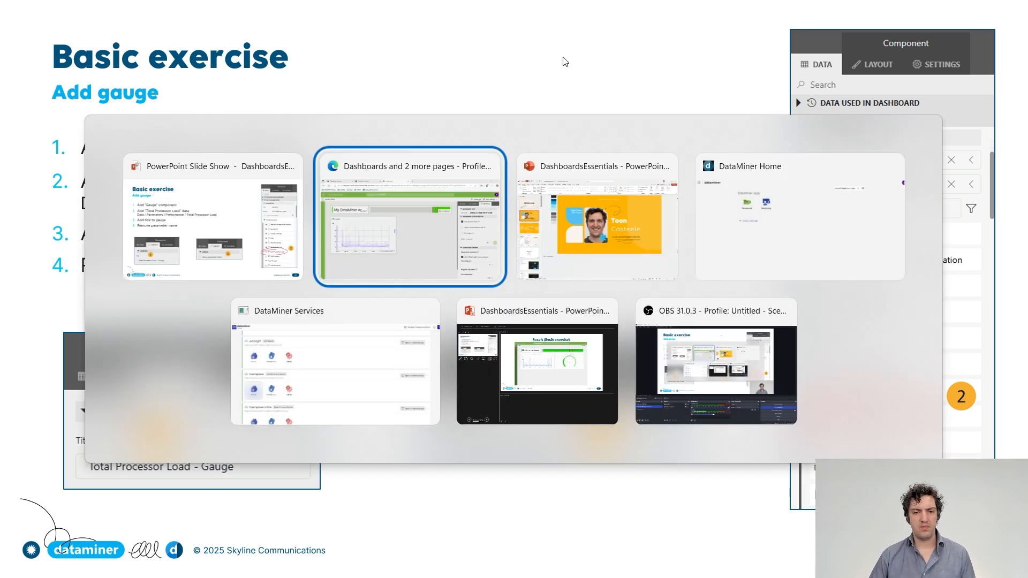
mouse_move(366, 235)
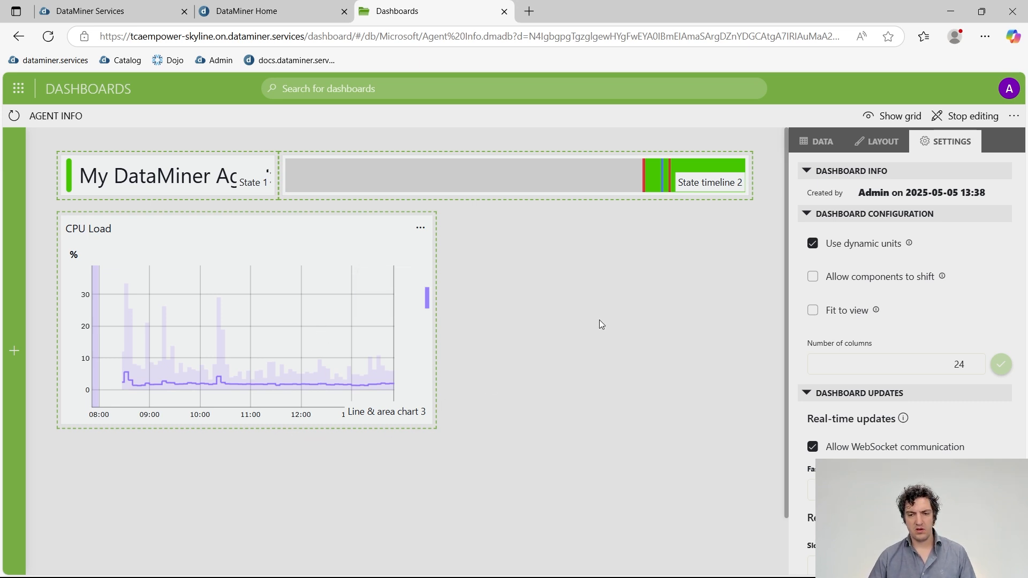
left_click(819, 142)
left_click(967, 118)
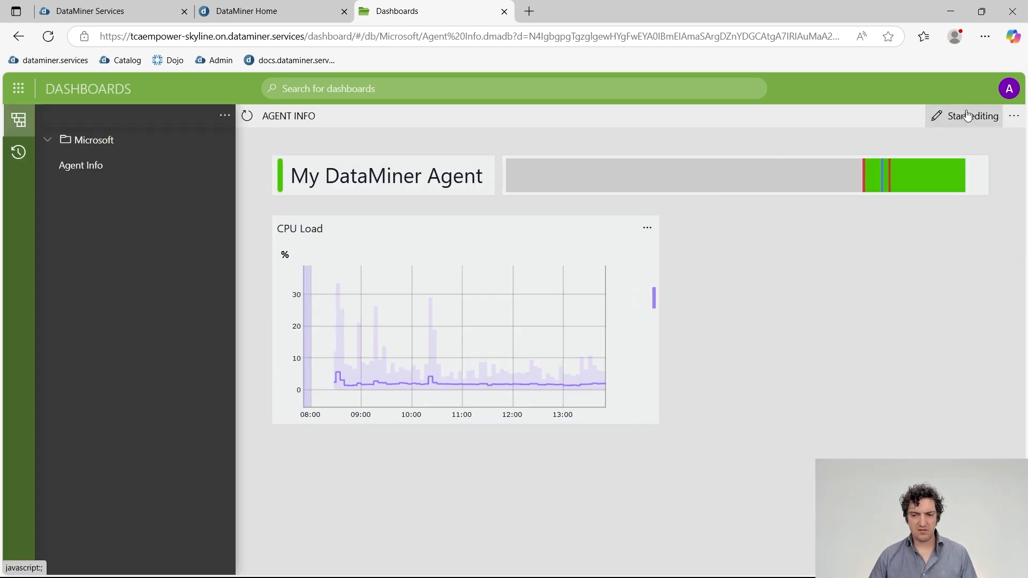
left_click(967, 116)
scroll(854, 341, "down", 3)
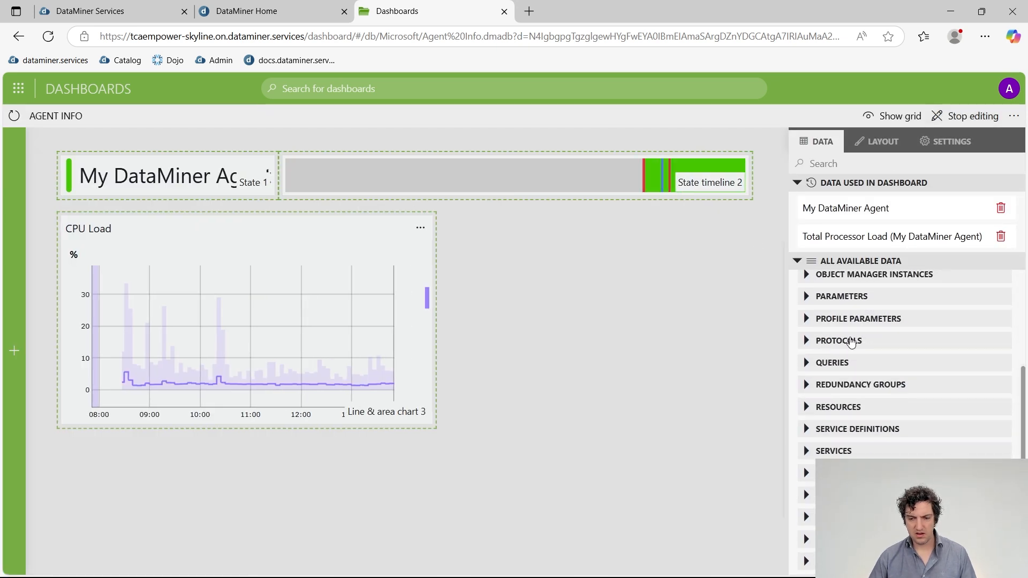
left_click(806, 297)
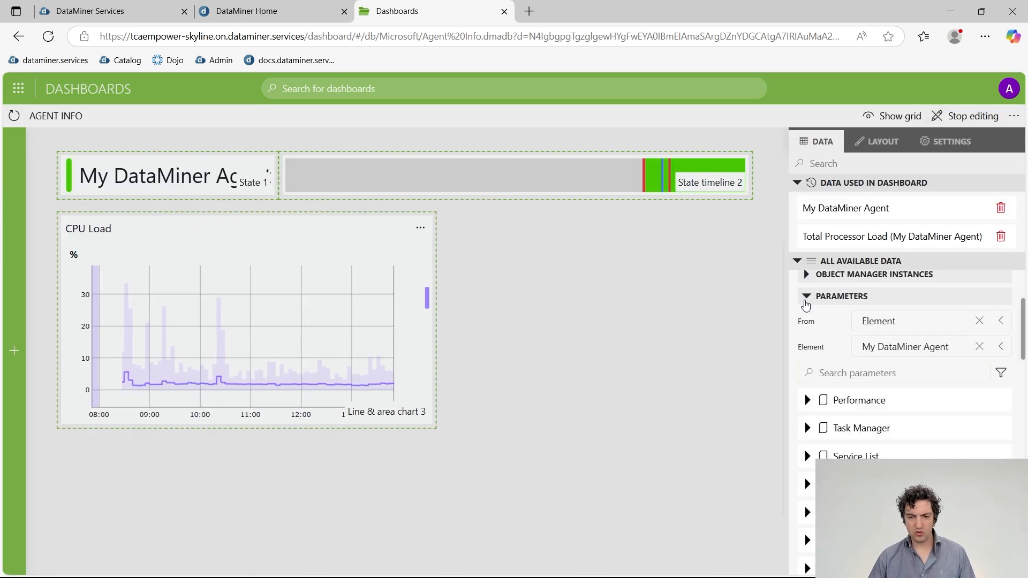
left_click(872, 372)
type("total proc")
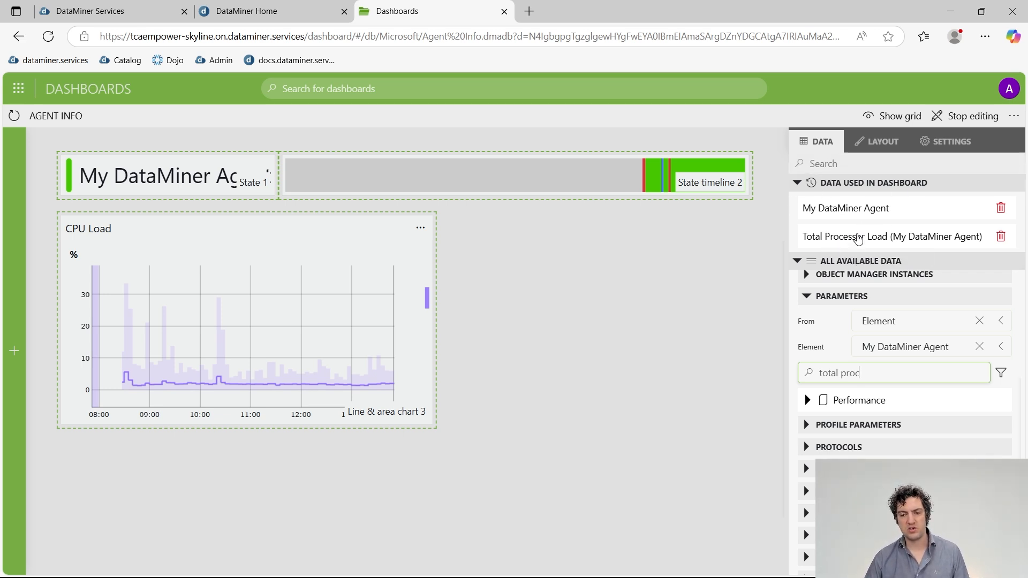
left_click(808, 401)
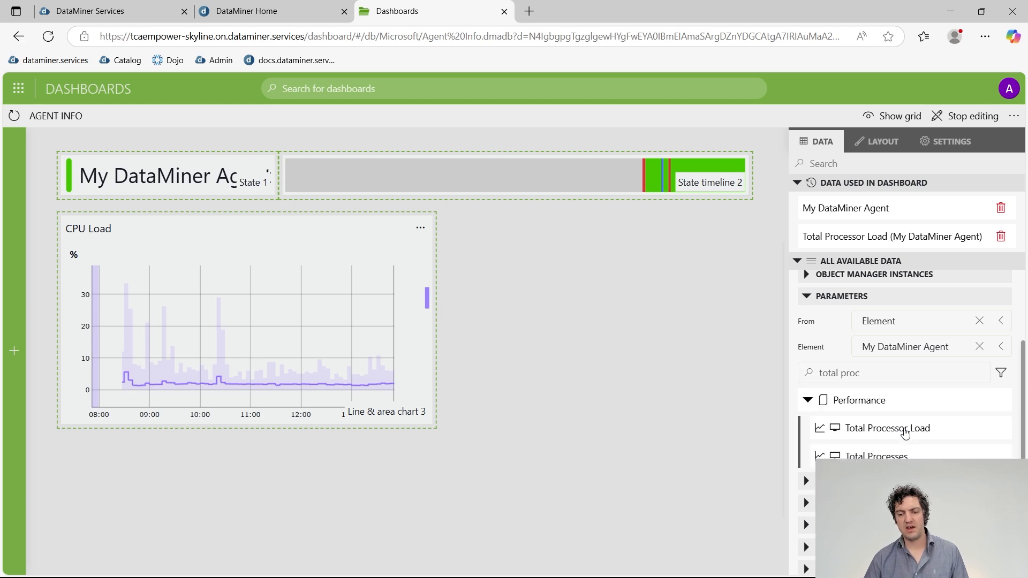
Drop Total Processor Load as a new component, stretched to the CPU Load chart's height.
left_click_drag(840, 429, 459, 231)
left_click_drag(461, 229, 455, 222)
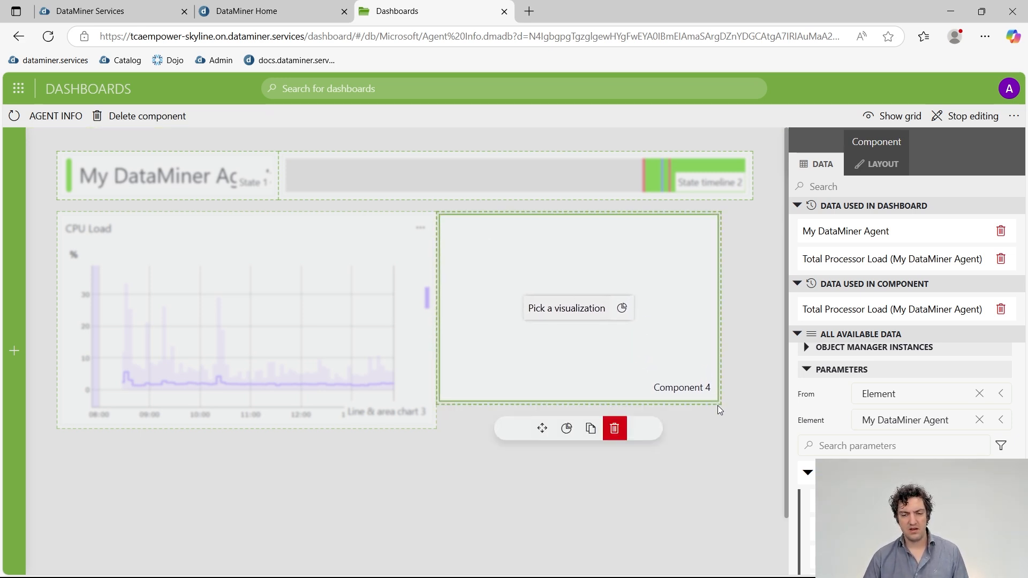
left_click_drag(719, 410, 723, 421)
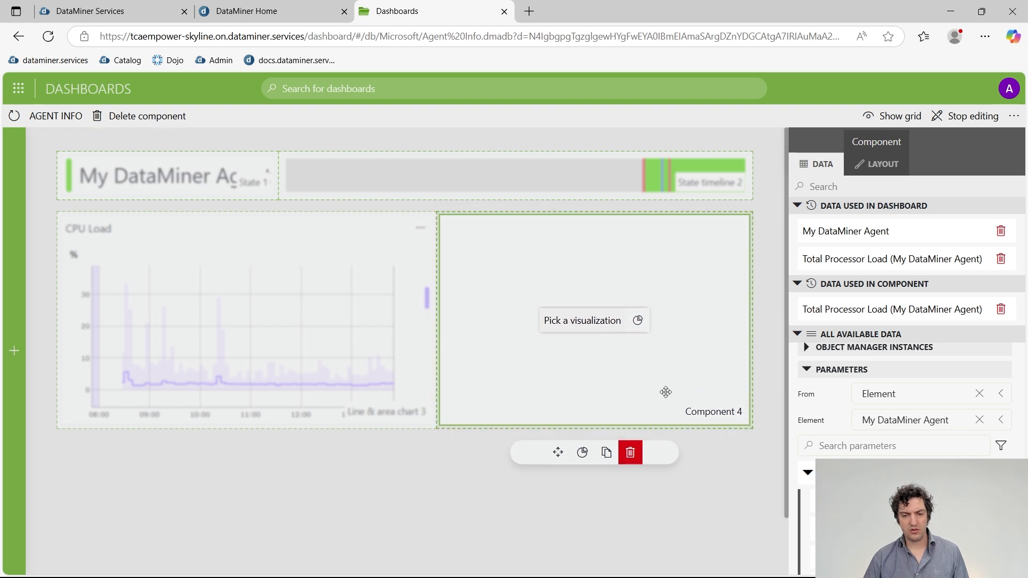
Try several visualizations for Component 4 and settle on Gauge.
left_click(637, 322)
scroll(607, 353, "down", 1)
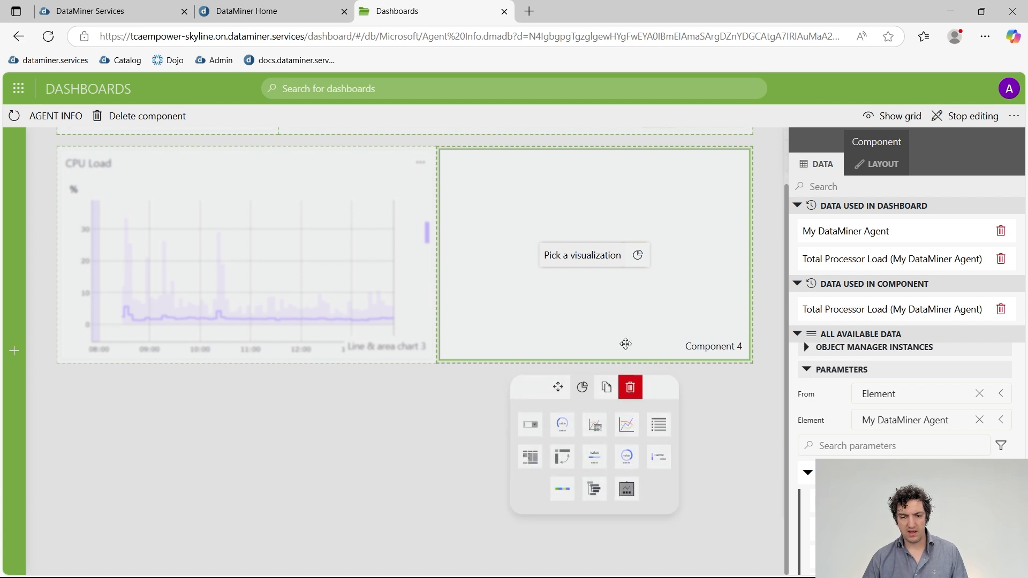
left_click(597, 458)
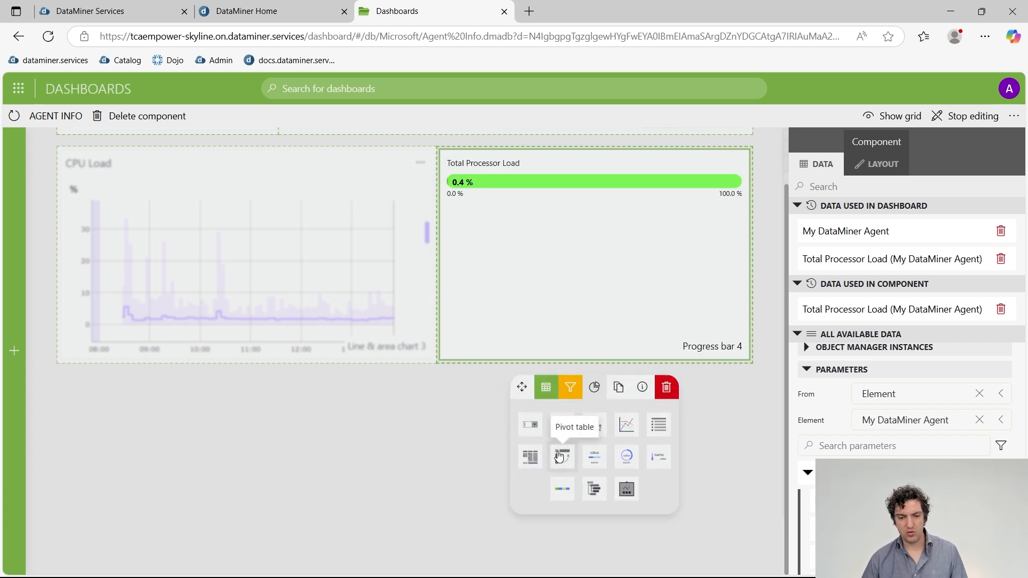
left_click(559, 456)
left_click(599, 431)
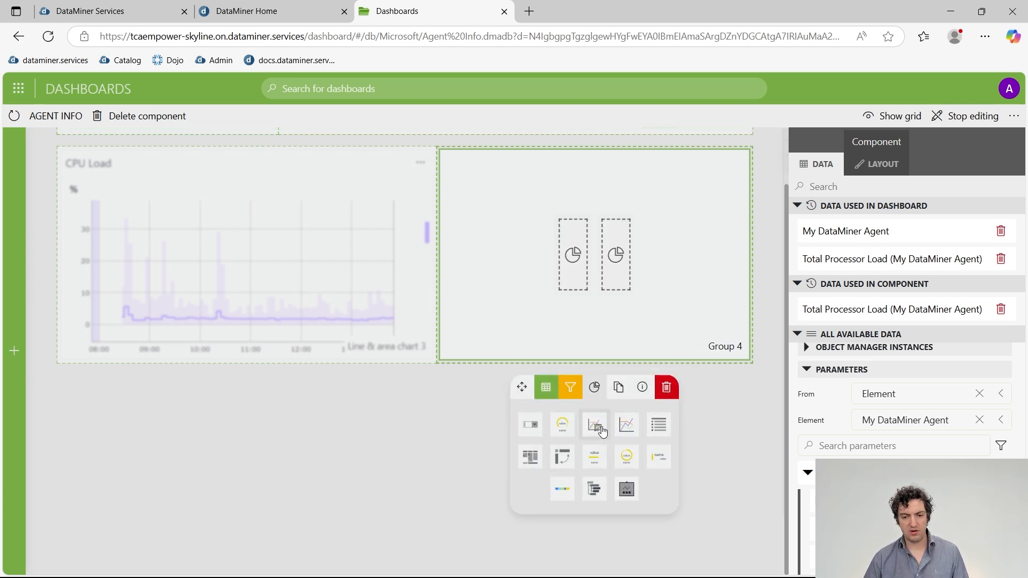
left_click(563, 424)
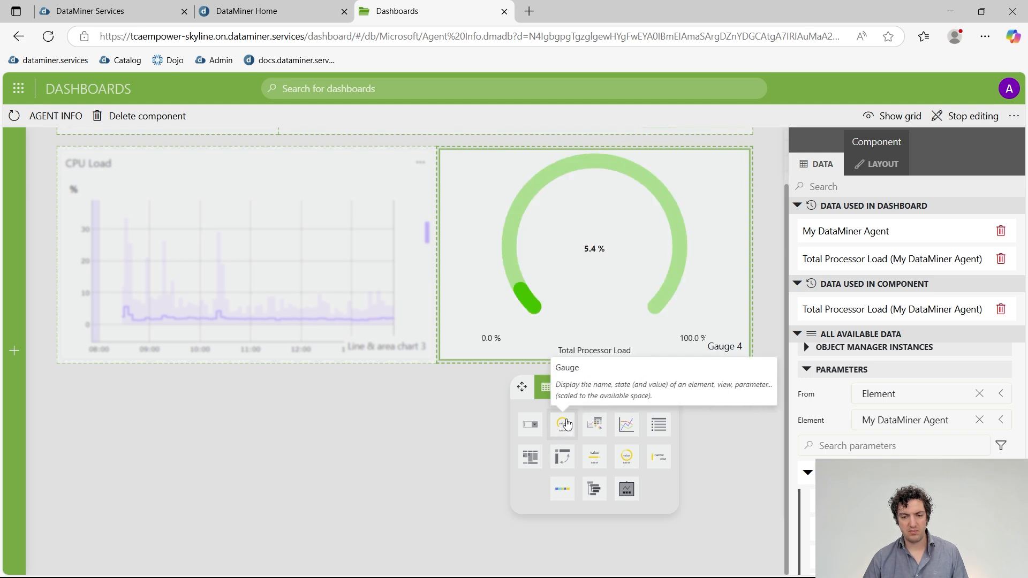
left_click(567, 423)
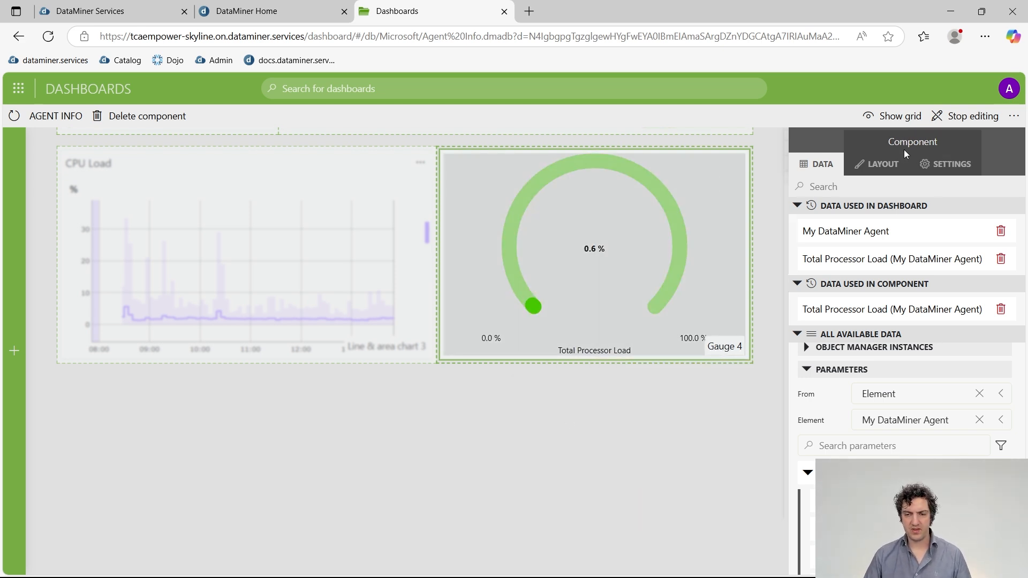
Title the gauge 'CPU Load' and hide its parameter name label.
left_click(875, 163)
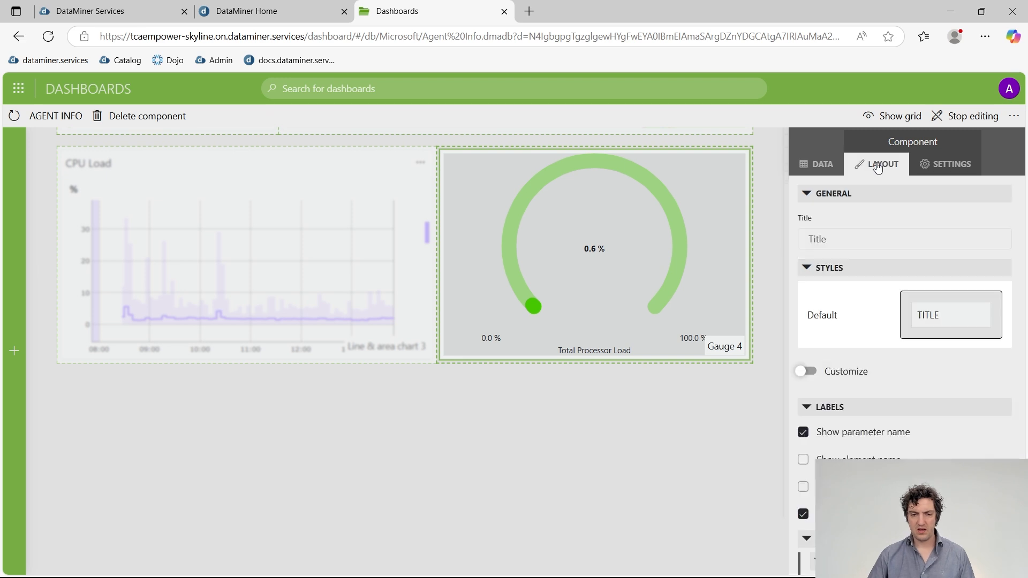
left_click(842, 240)
type("CPU")
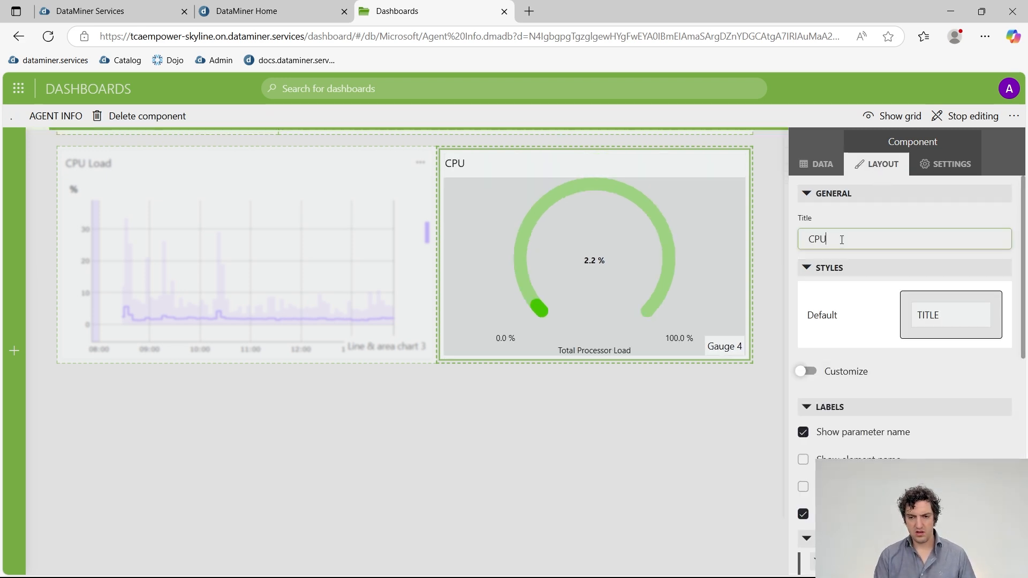
type(" Load")
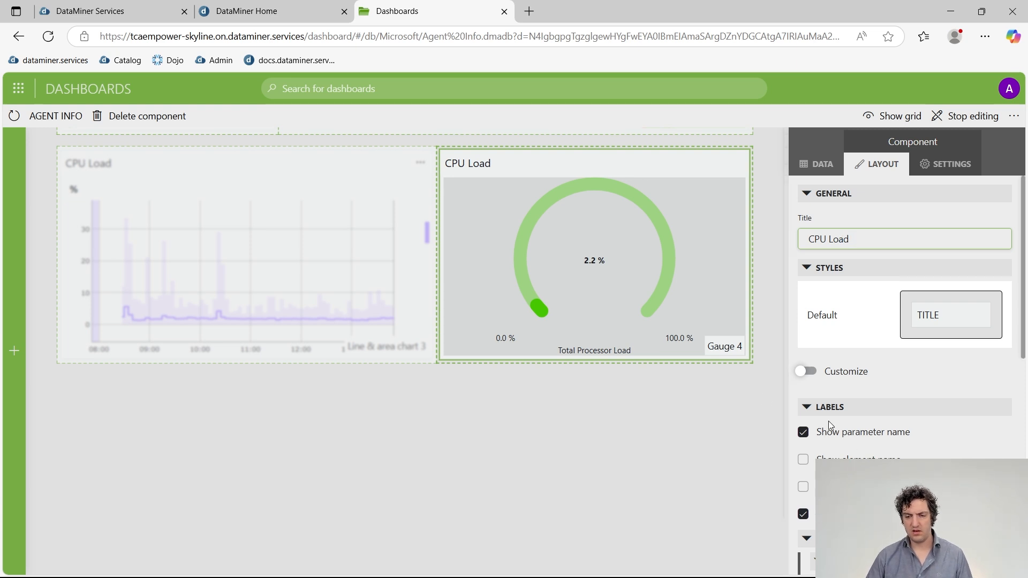
left_click(802, 444)
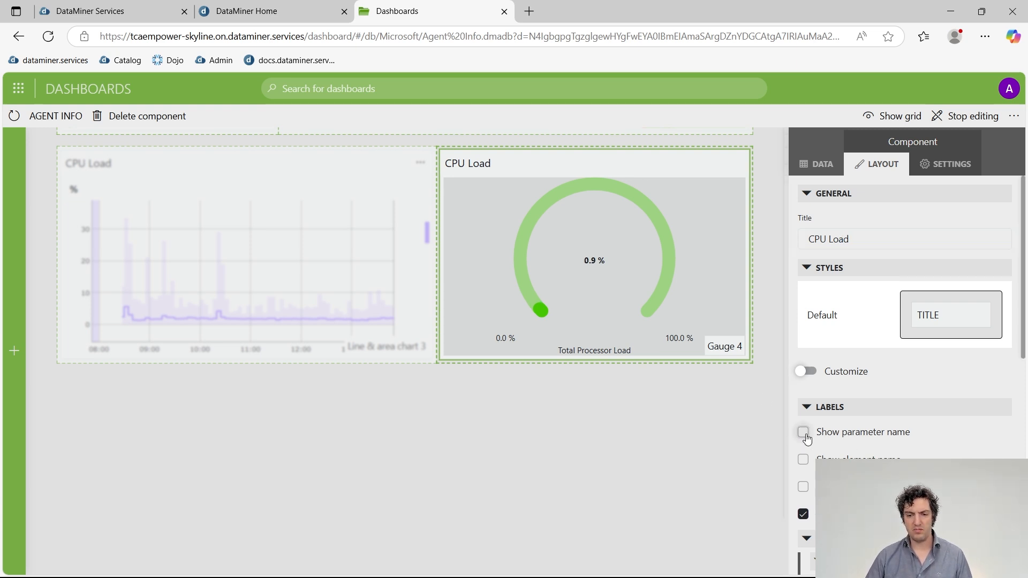
mouse_move(549, 251)
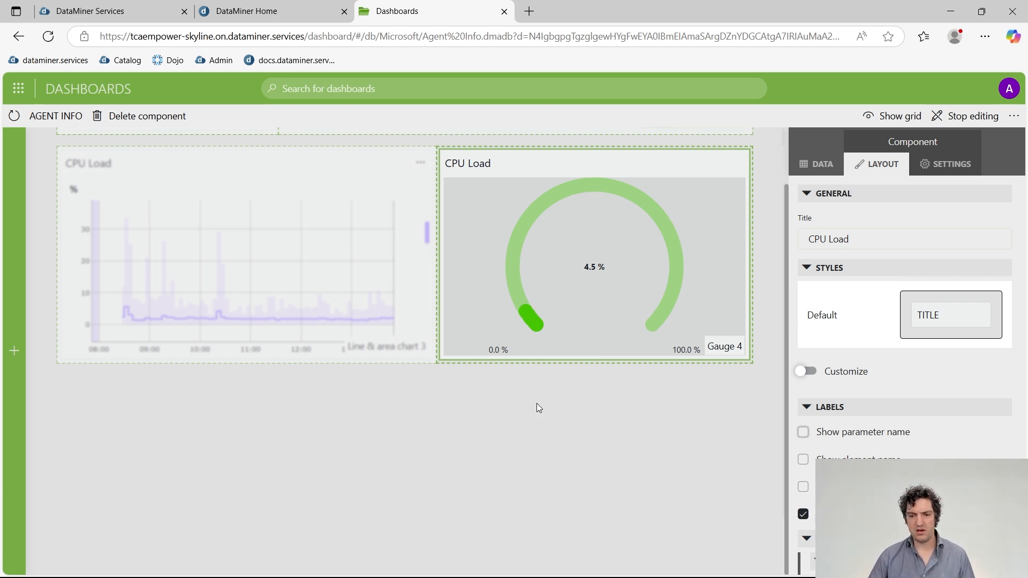
Extend the gauge title to 'CPU Load - Gauge' and stop editing the dashboard.
left_click(870, 240)
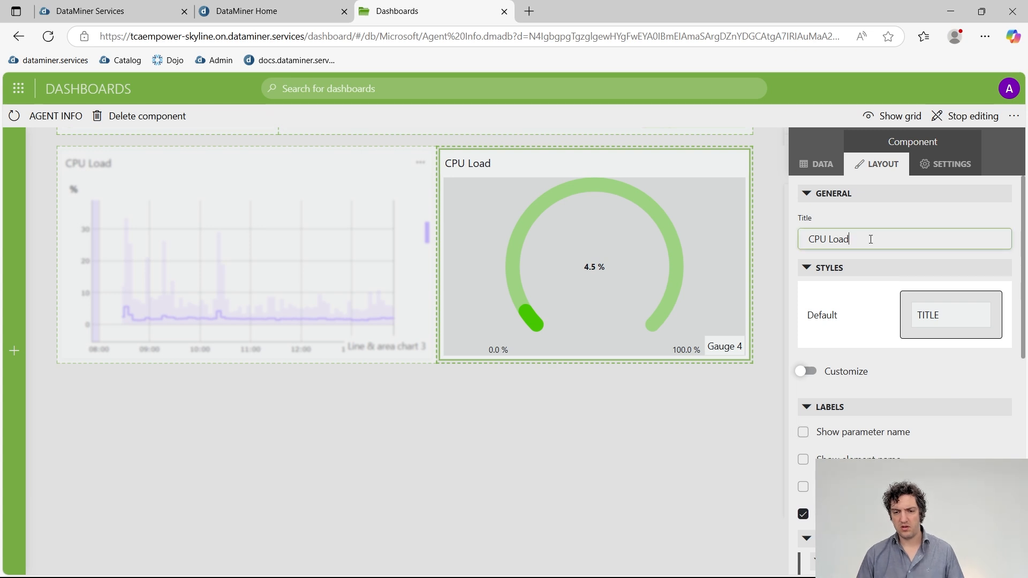
key("ctrl+a")
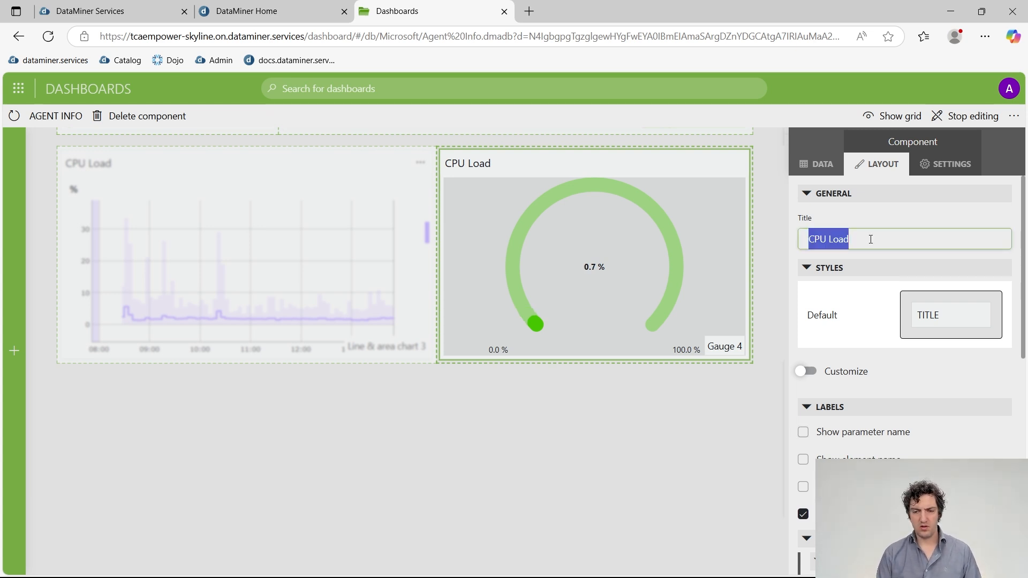
key("End")
type("- G")
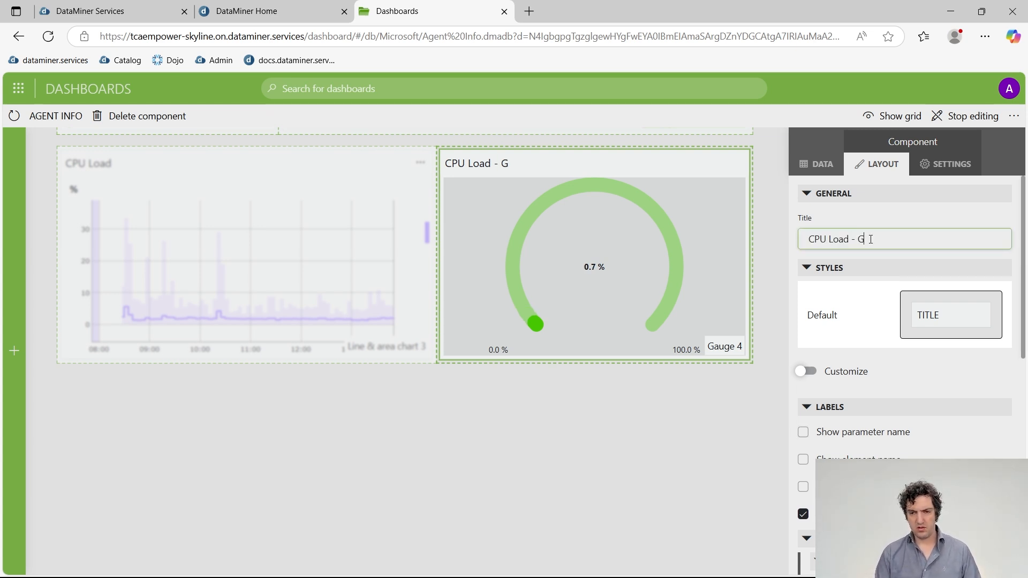
type("auge")
left_click(572, 366)
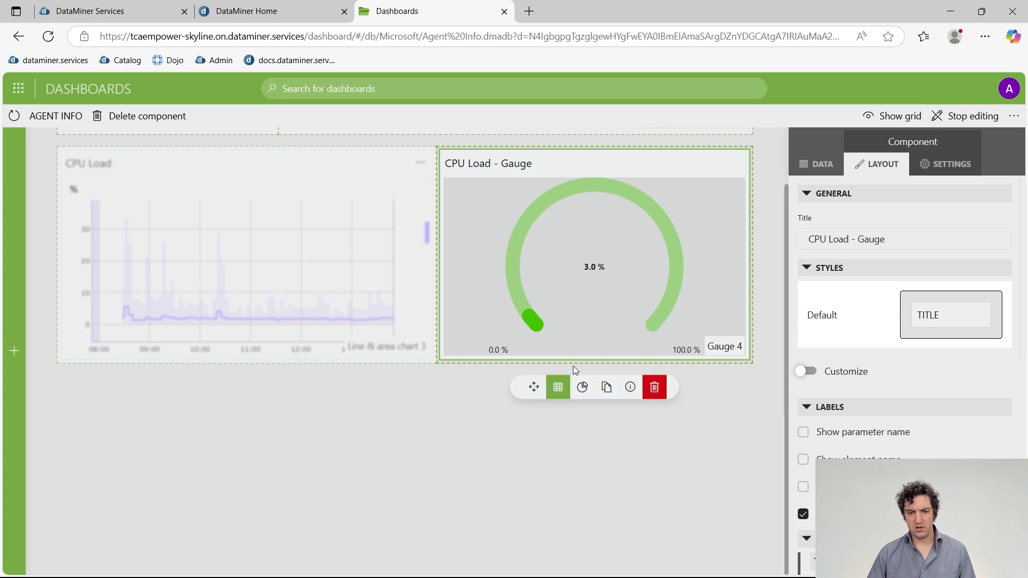
left_click(570, 270)
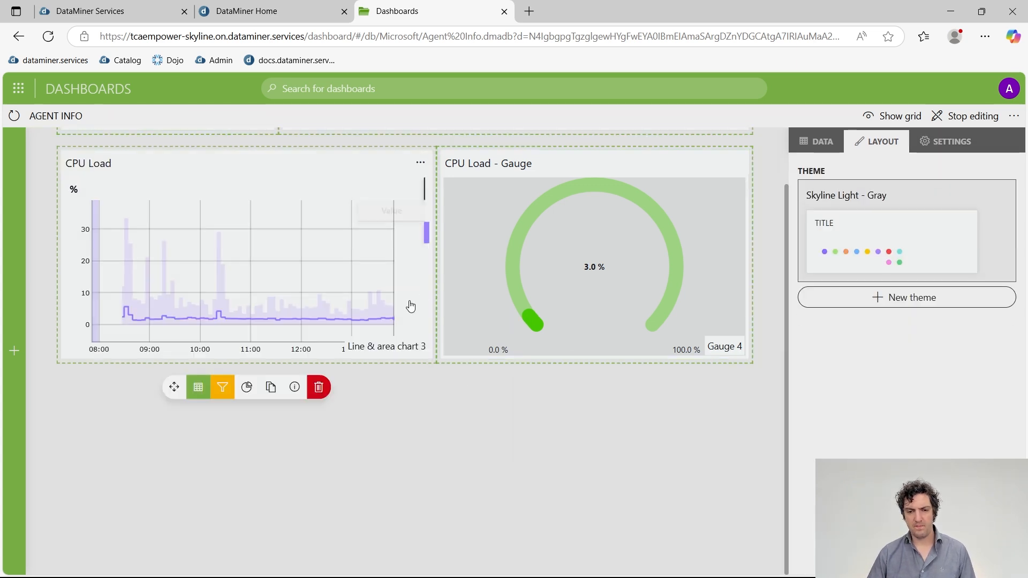
left_click(515, 282)
left_click(966, 116)
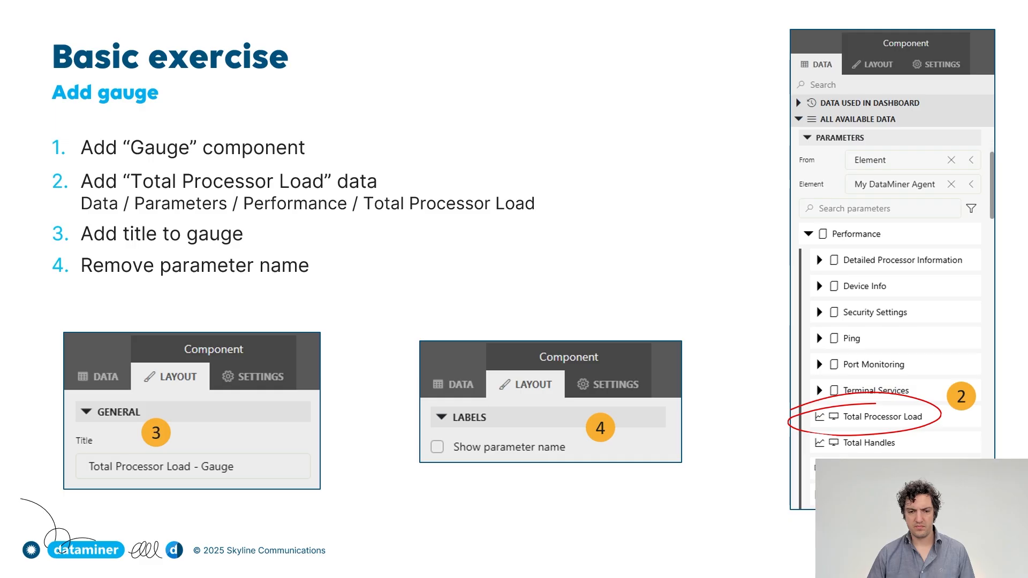
Advance to the 'Result (Basic exercise)' slide.
left_click(480, 256)
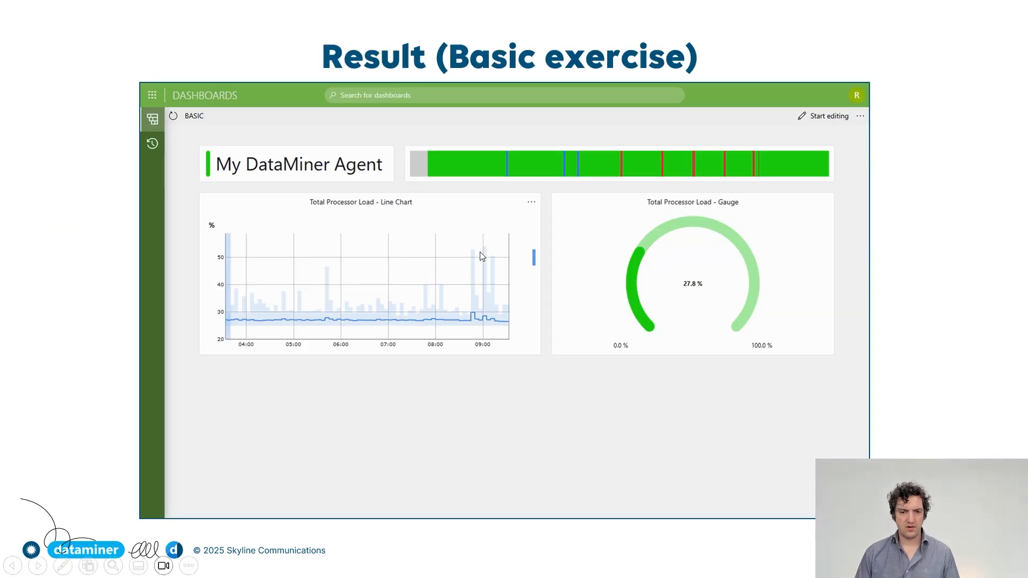
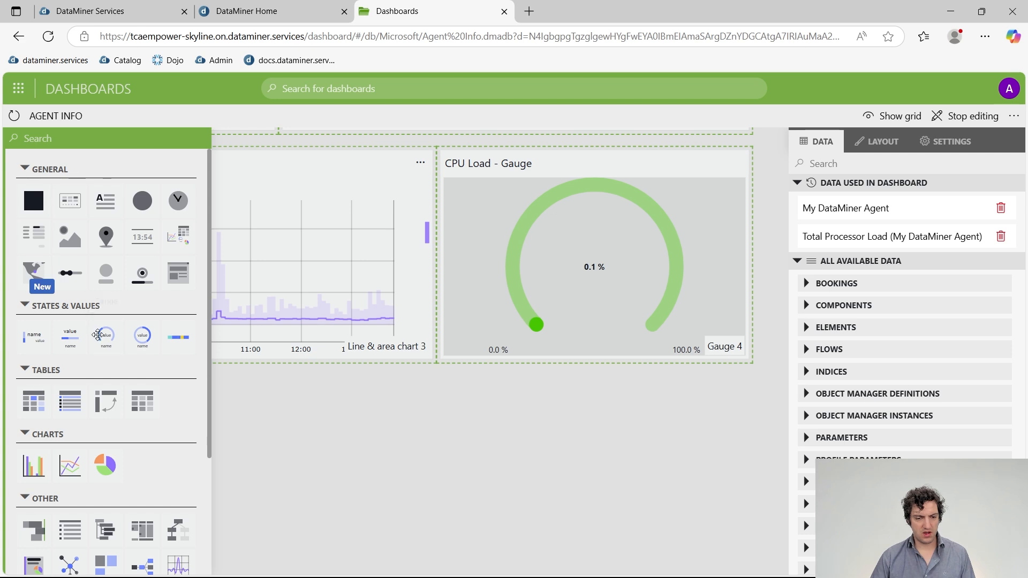
Add a List component below the CPU Load chart, widened to half the dashboard.
left_click(75, 138)
type("list")
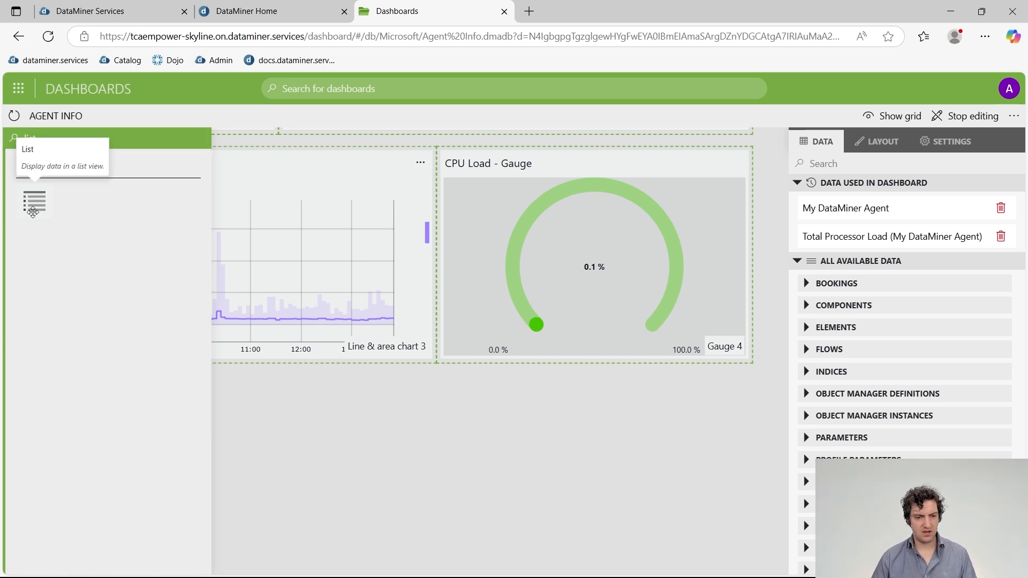
left_click_drag(34, 202, 226, 448)
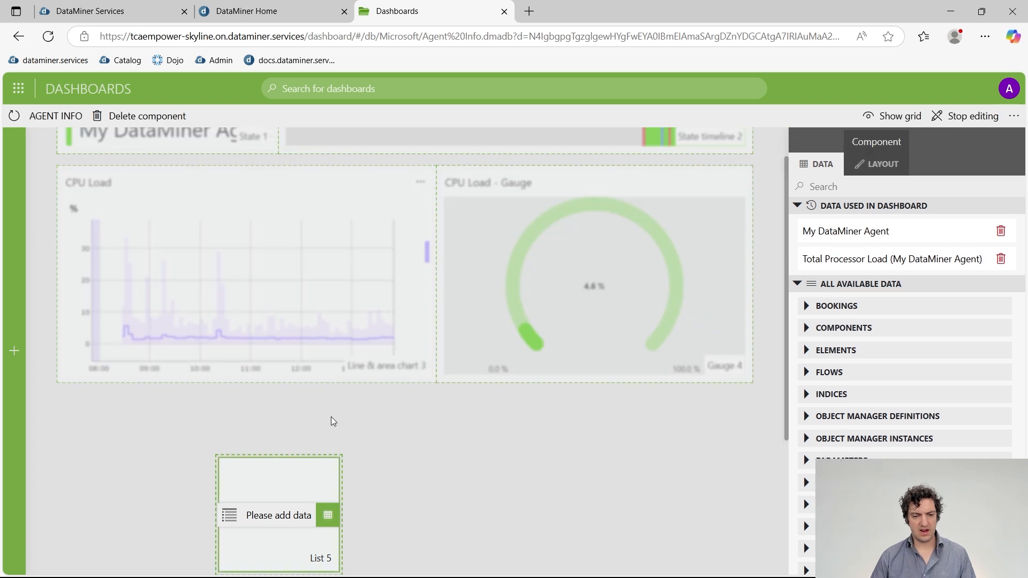
scroll(308, 408, "down", 1)
left_click_drag(289, 410, 156, 341)
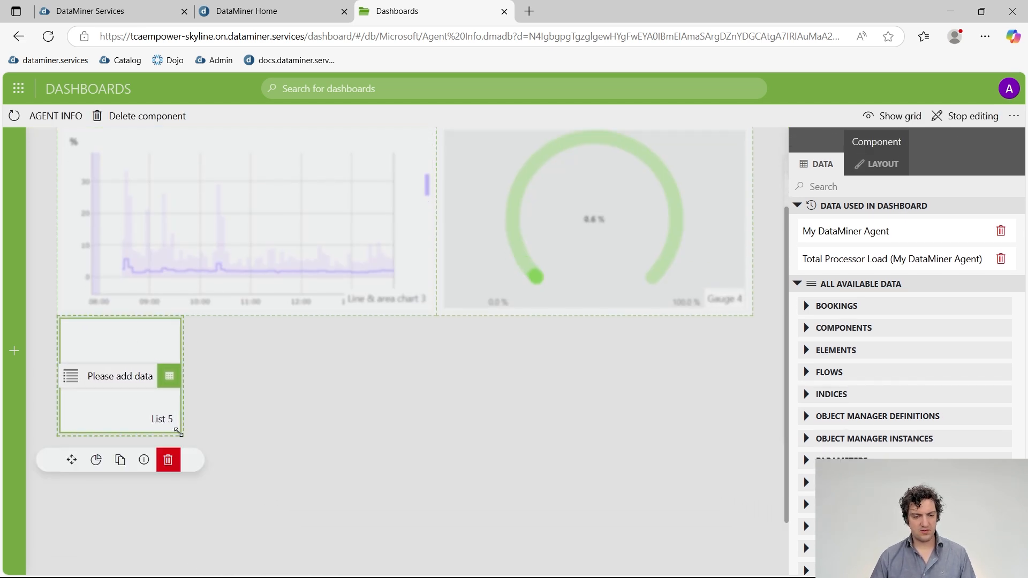
left_click_drag(183, 431, 394, 498)
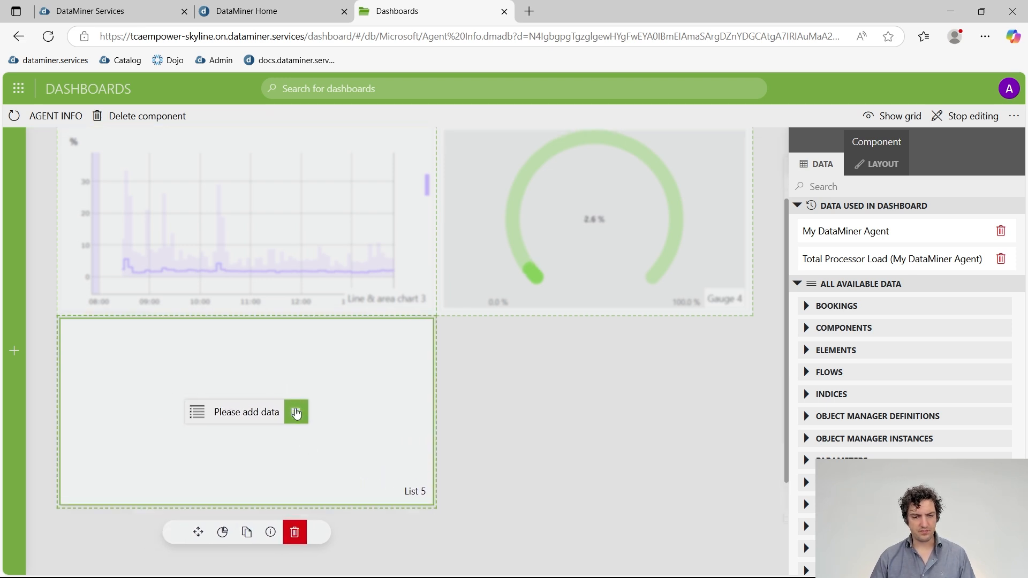
Filter the agent's parameters for 'mem' and add Available Physical Memory to the list.
left_click(296, 414)
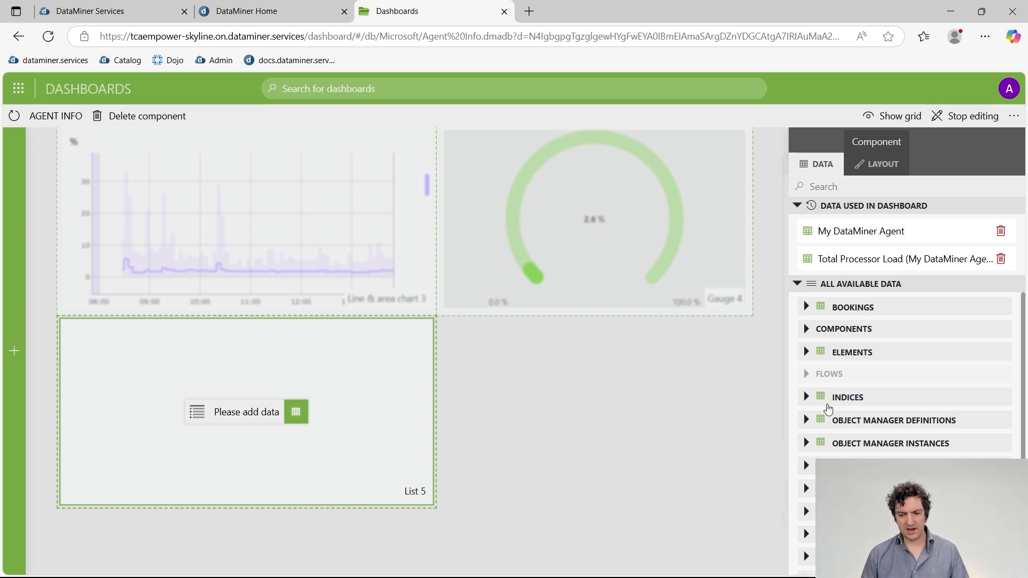
scroll(830, 407, "down", 5)
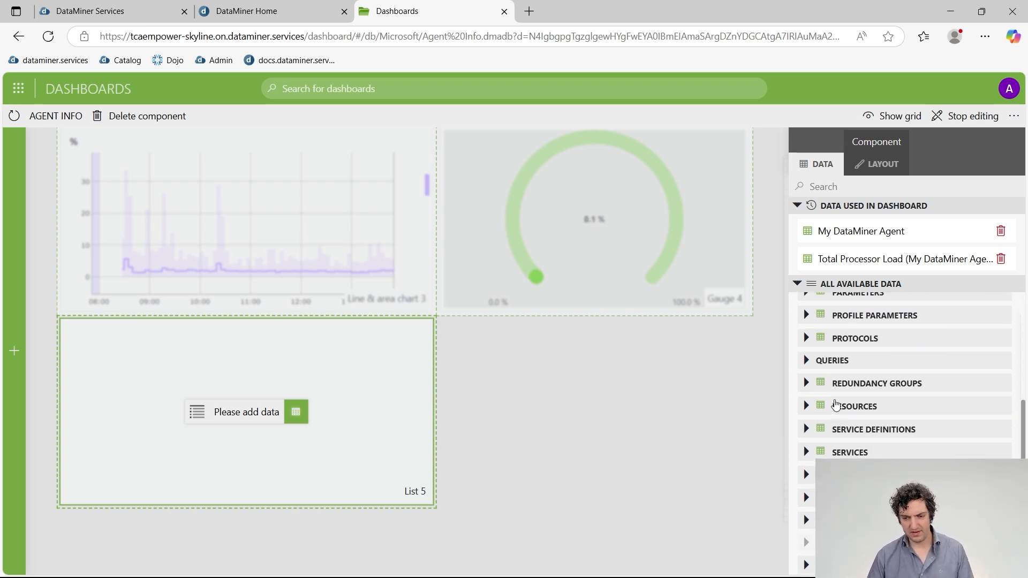
scroll(835, 405, "up", 5)
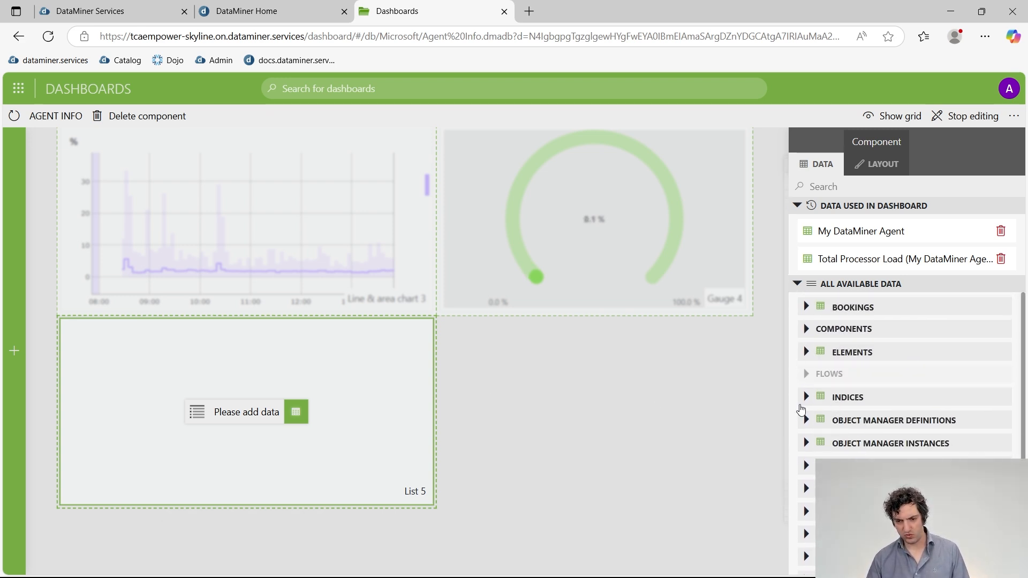
left_click(806, 465)
scroll(846, 423, "down", 3)
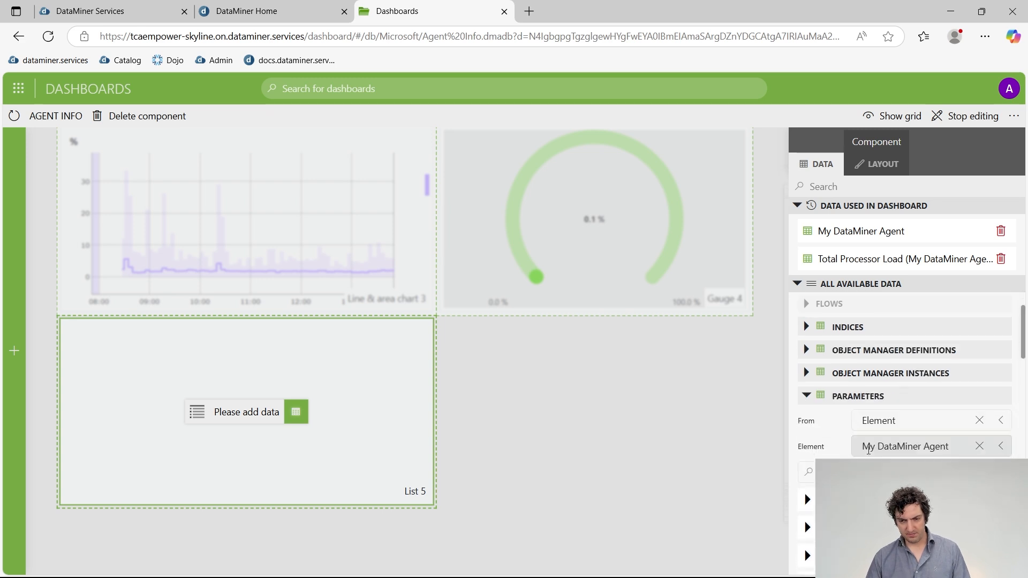
left_click(877, 410)
type("memory")
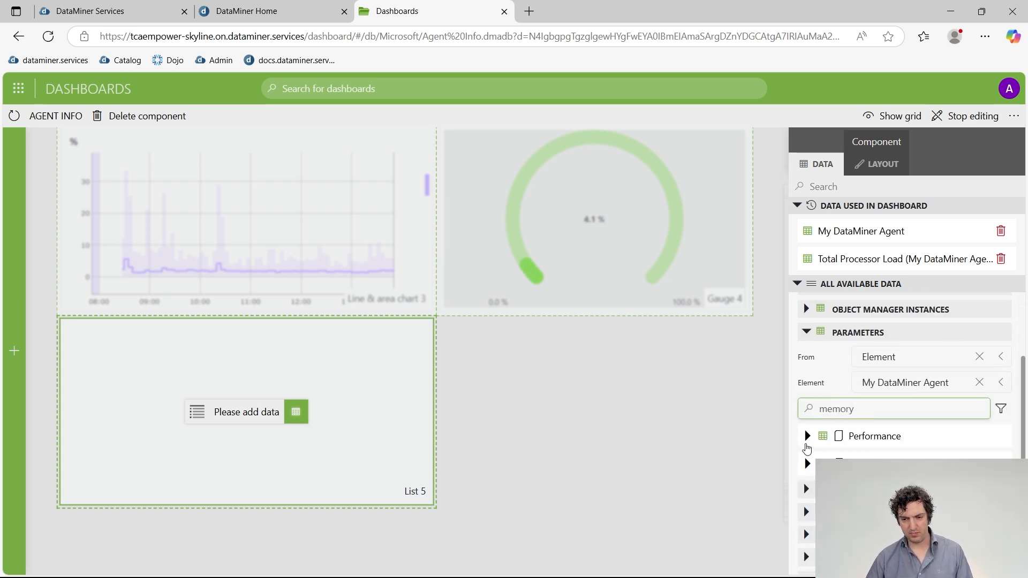
left_click(806, 436)
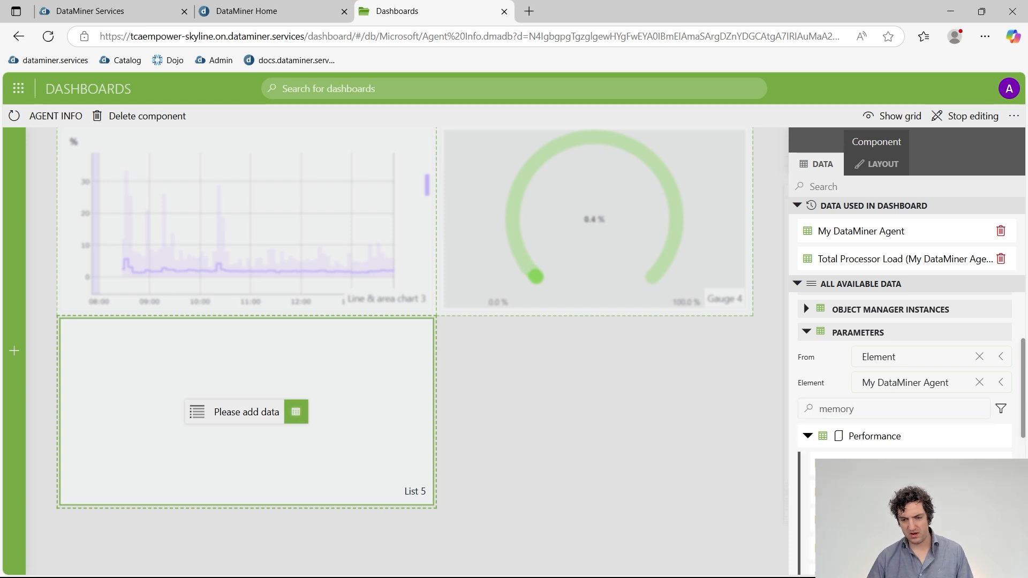
scroll(906, 336, "down", 3)
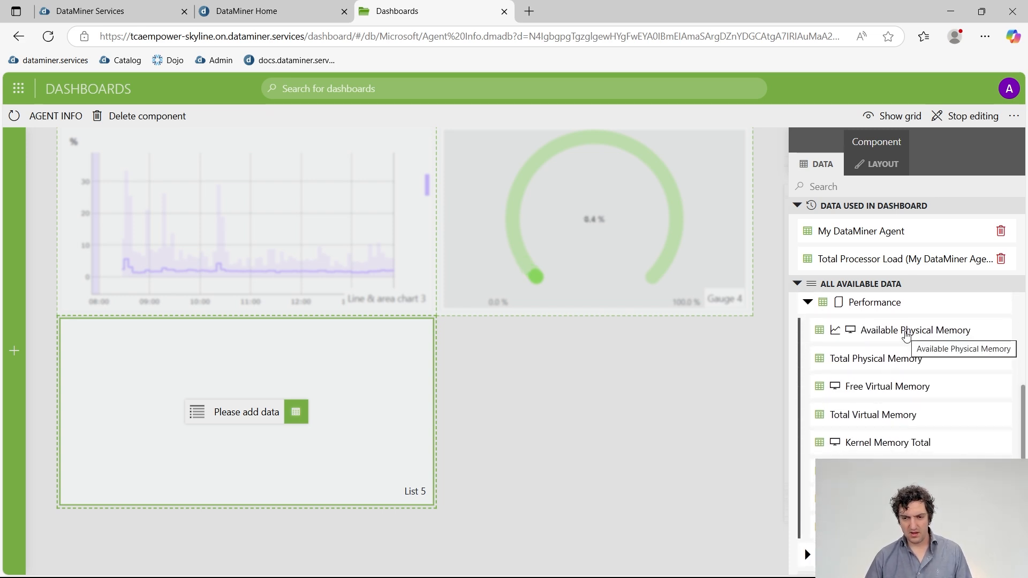
left_click_drag(906, 336, 230, 413)
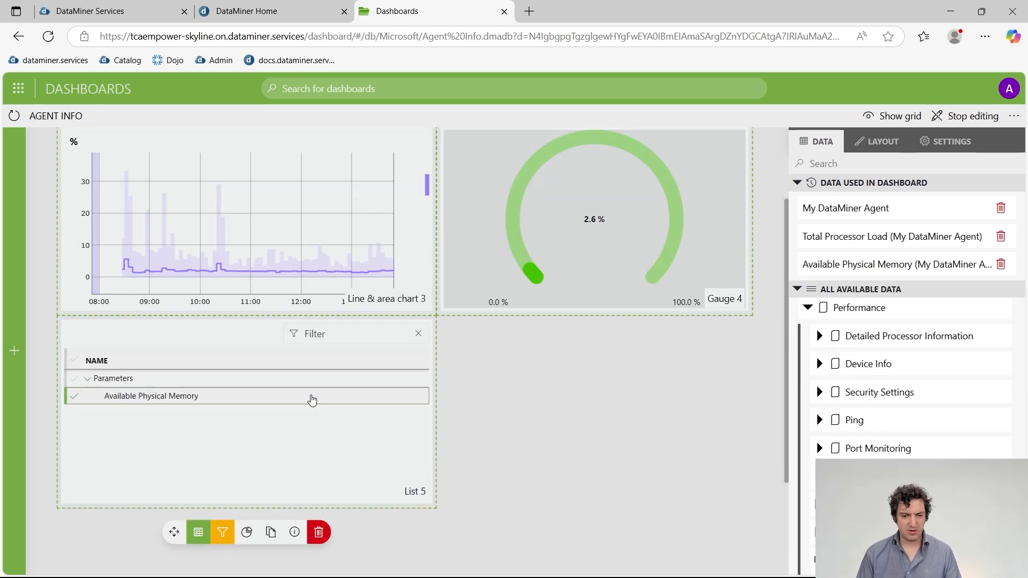
Filter parameters for 'memory' and add Total Physical Memory to List 5.
left_click(346, 482)
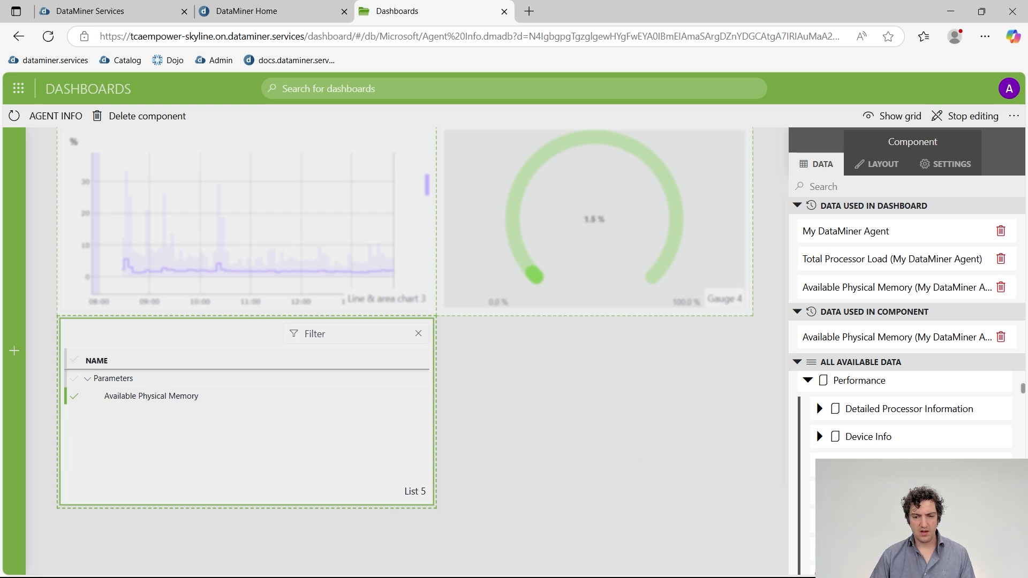
scroll(835, 407, "down", 2)
scroll(846, 428, "up", 4)
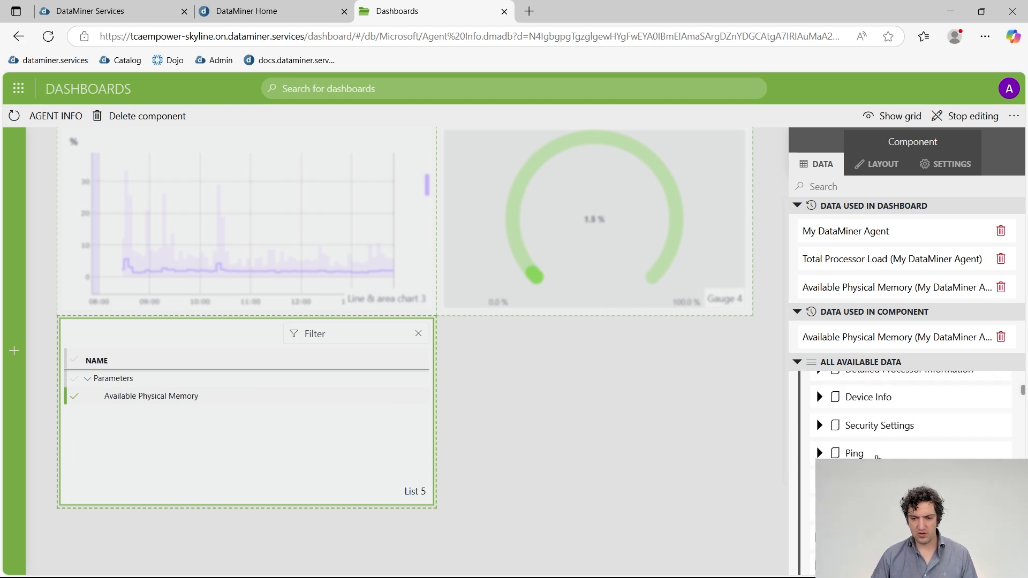
left_click(862, 423)
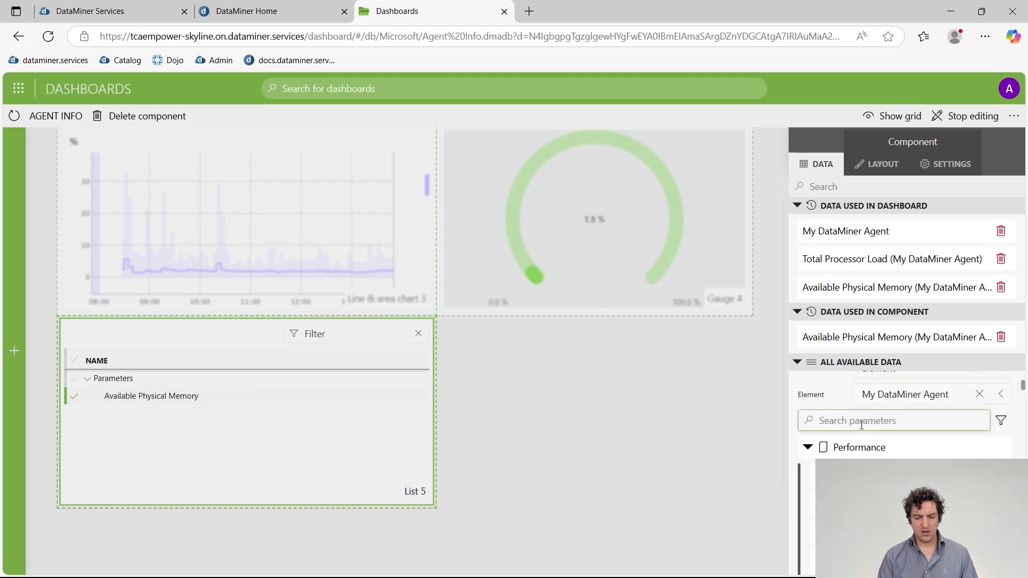
type("memory")
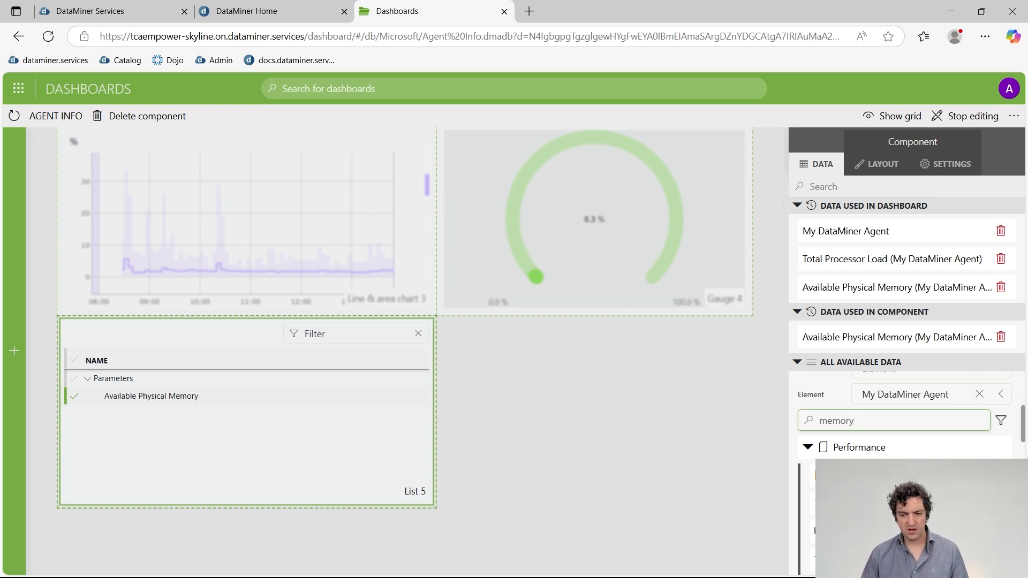
left_click_drag(867, 504, 244, 411)
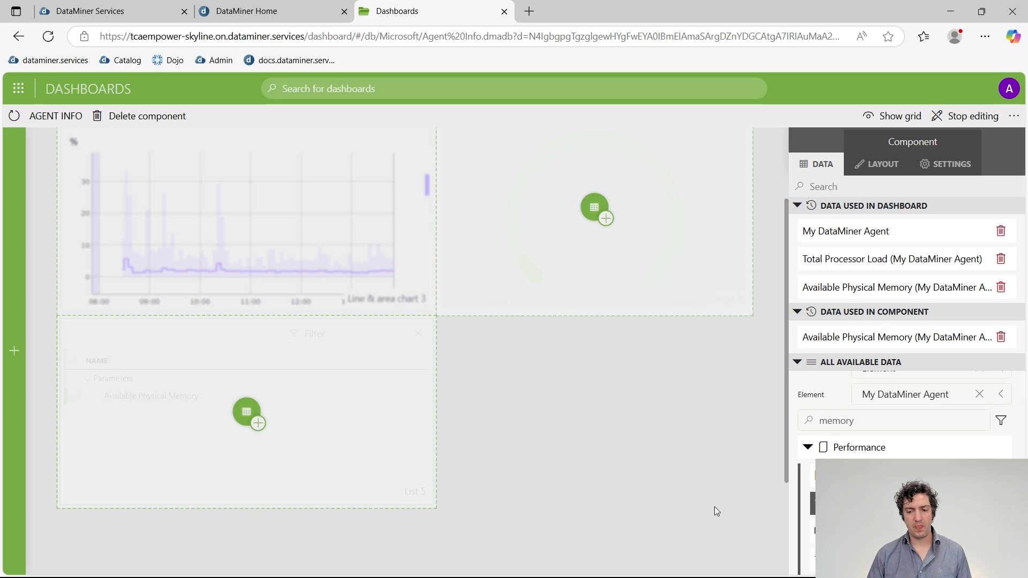
left_click_drag(851, 503, 235, 420)
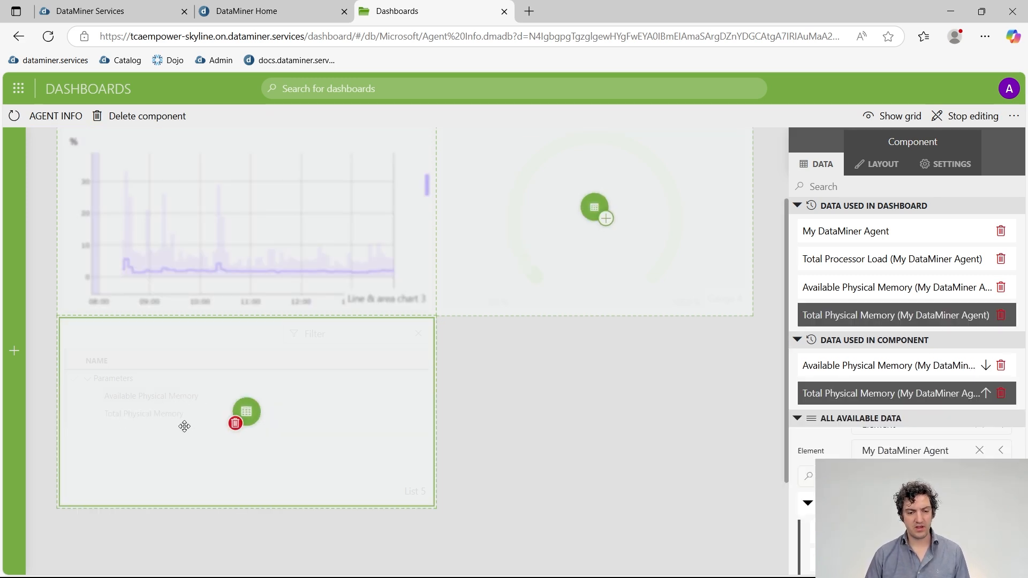
left_click(499, 426)
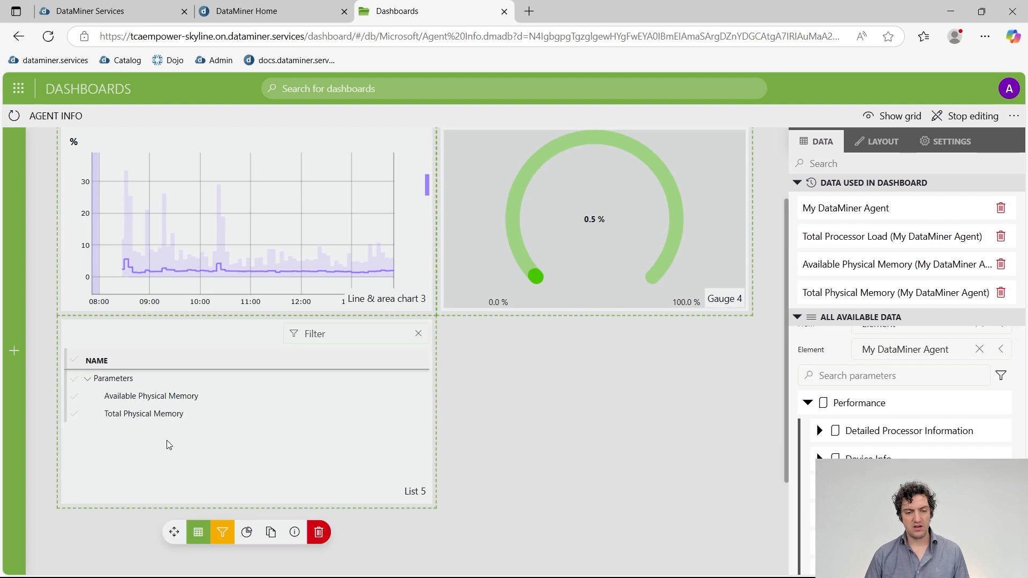
Add Free Virtual Memory and Total Virtual Memory to List 5.
left_click(855, 376)
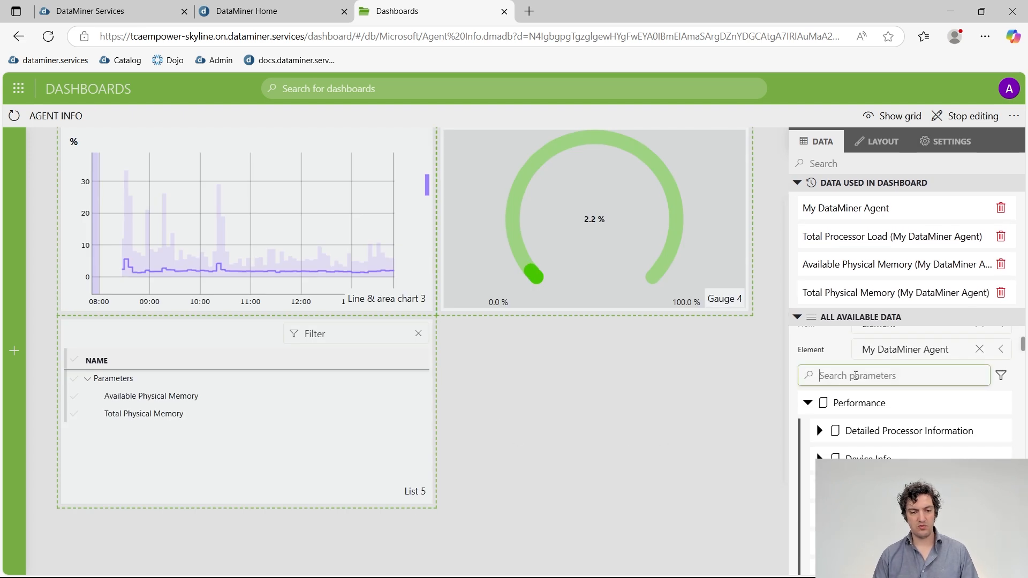
type("memory")
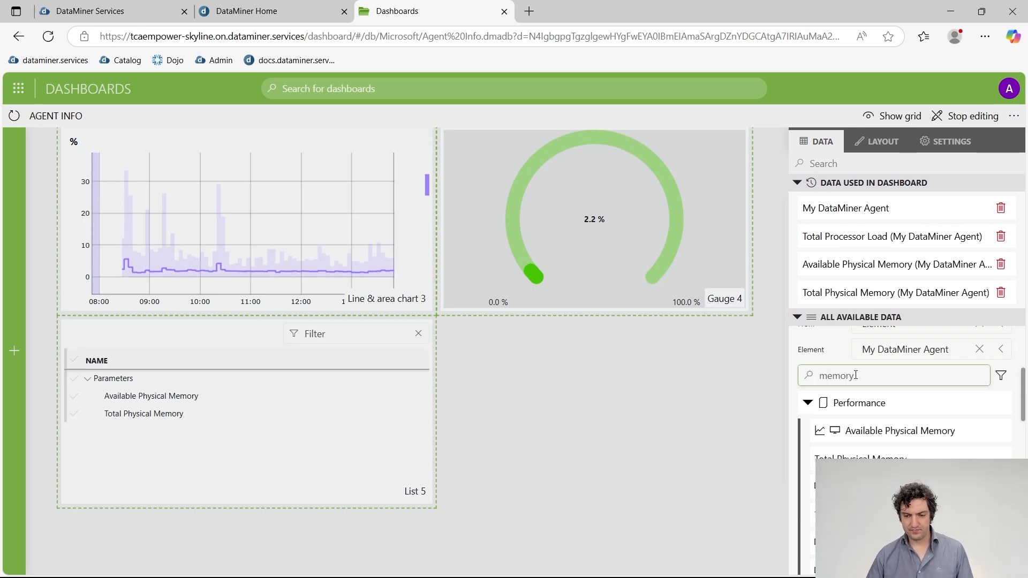
scroll(873, 444, "down", 1)
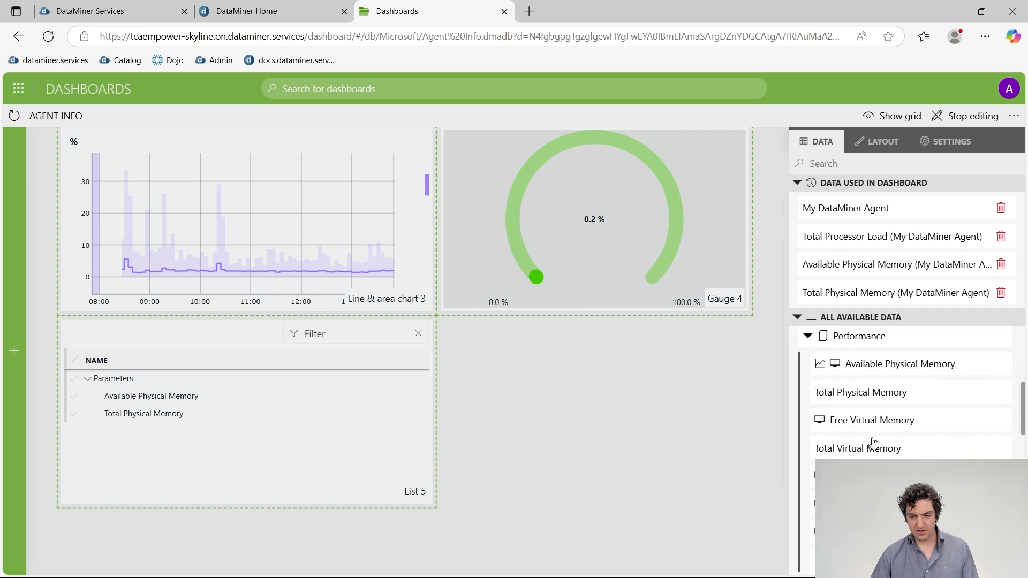
scroll(910, 407, "down", 1)
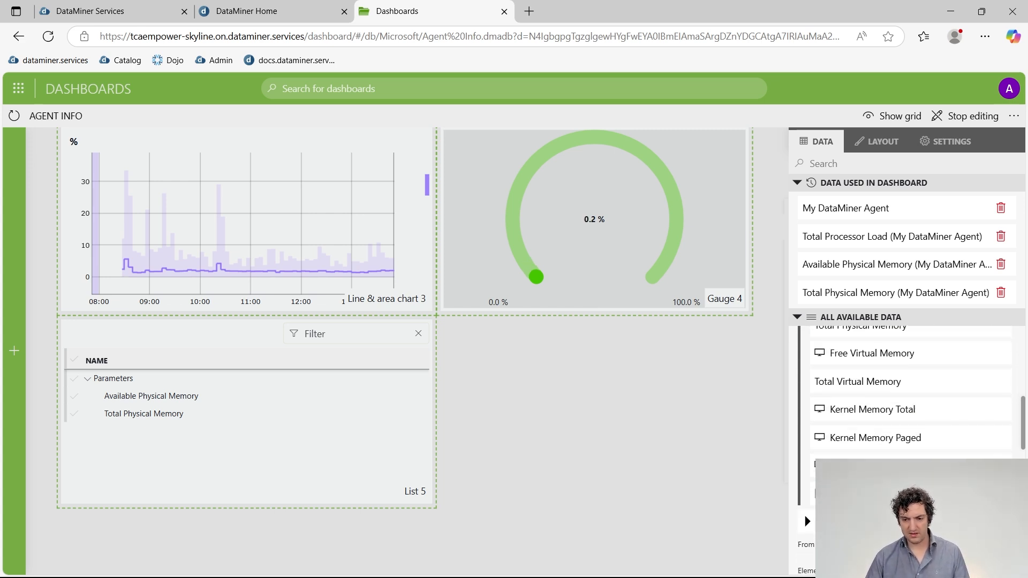
left_click_drag(856, 359, 234, 425)
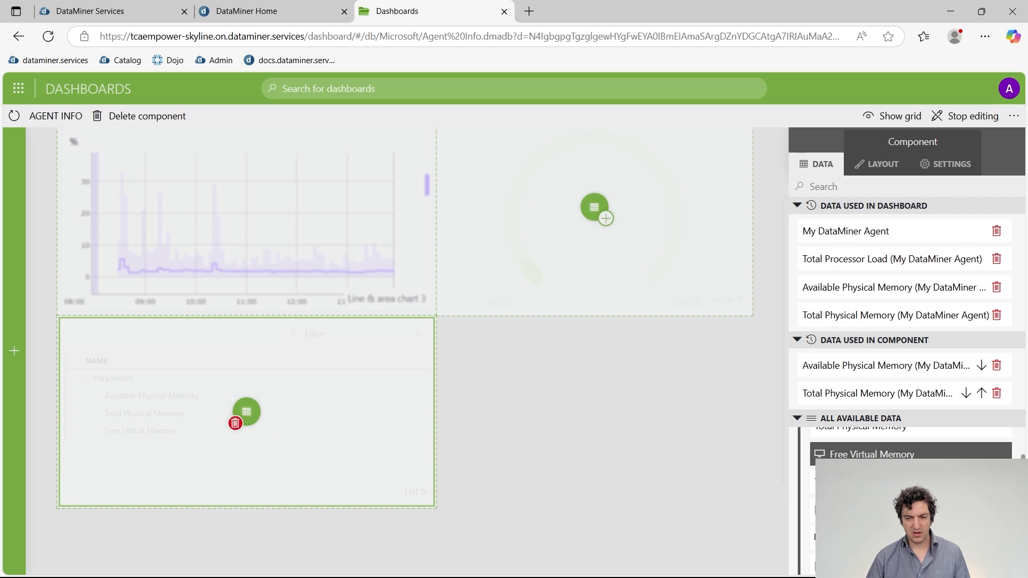
left_click(851, 482)
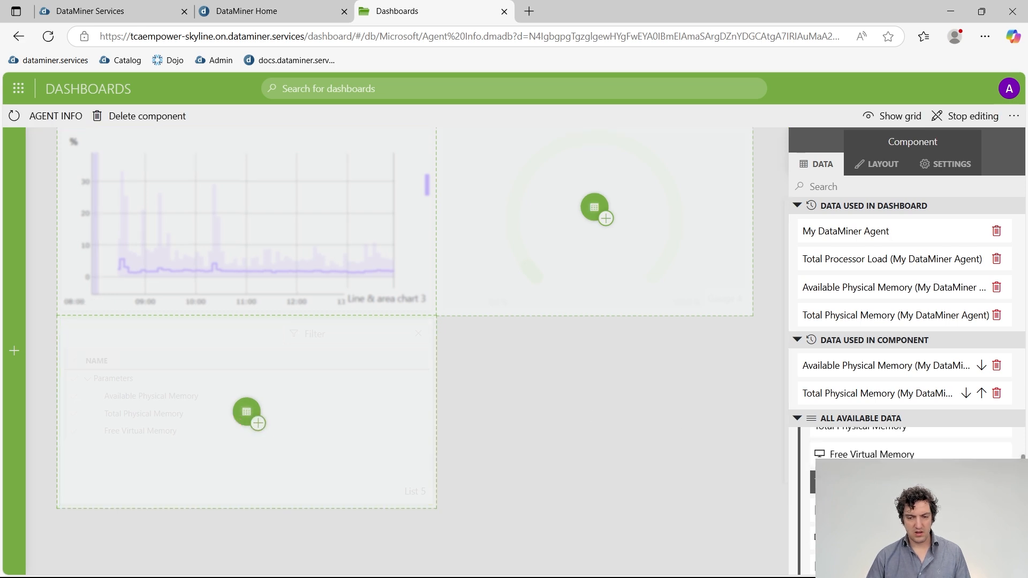
left_click(260, 424)
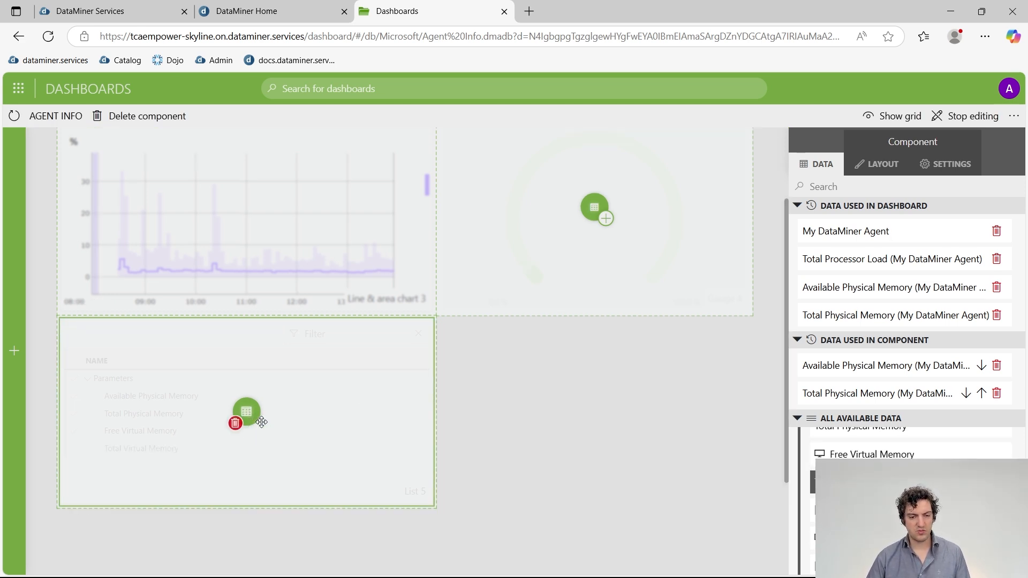
left_click(561, 418)
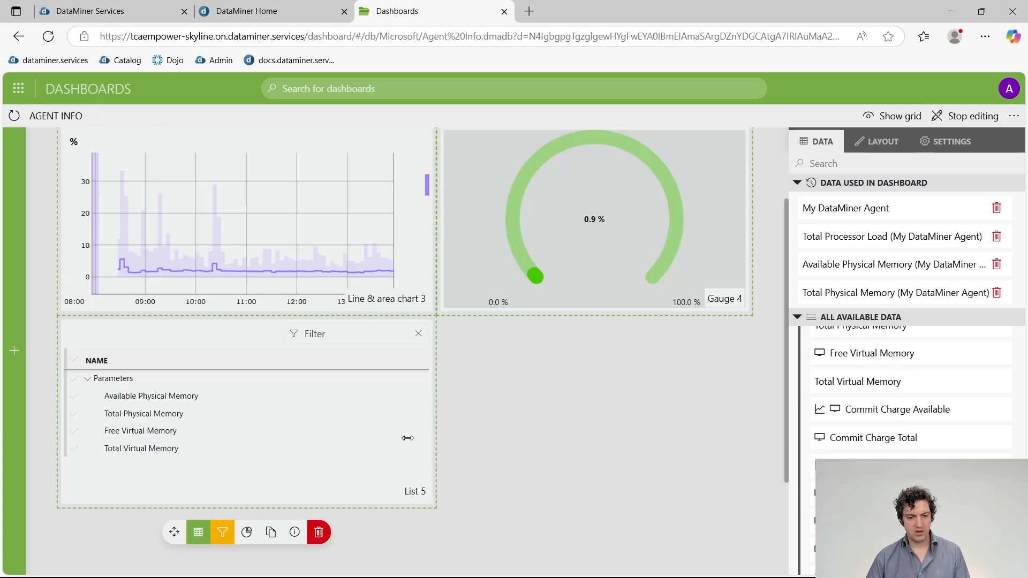
Search the component toolbox for 'stati' to find the State component.
left_click(258, 483)
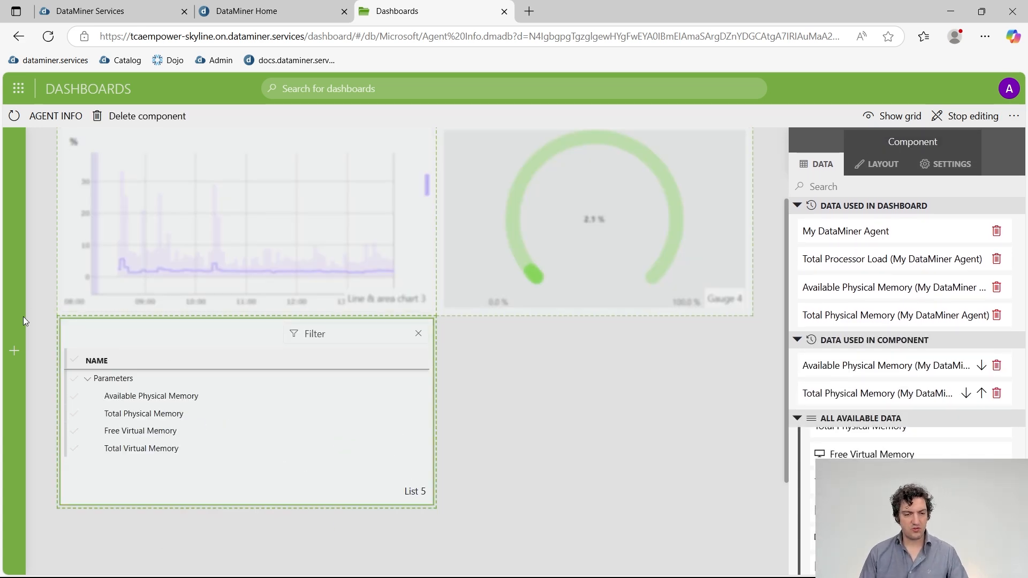
mouse_move(24, 317)
double_click(34, 135)
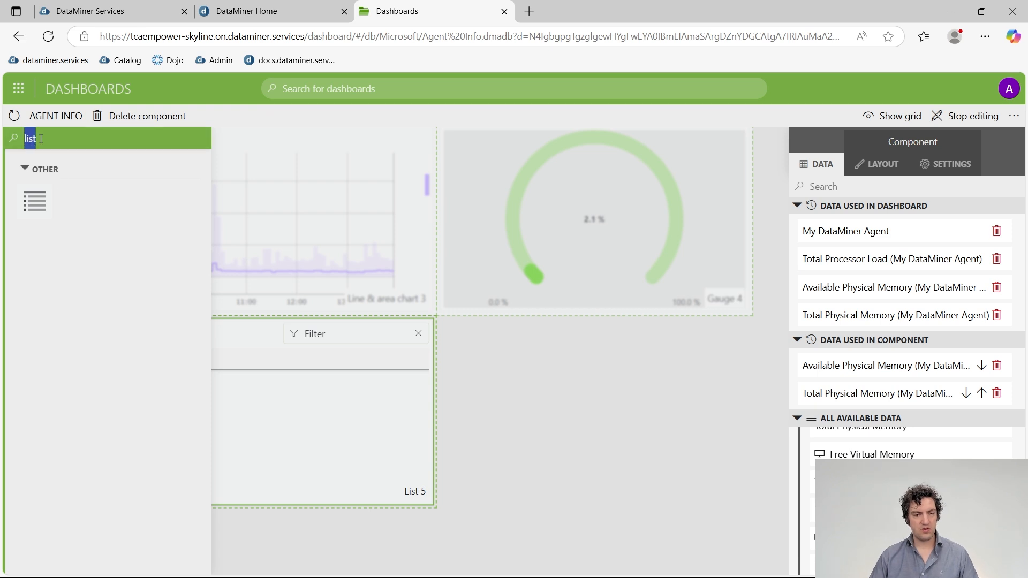
type("stati")
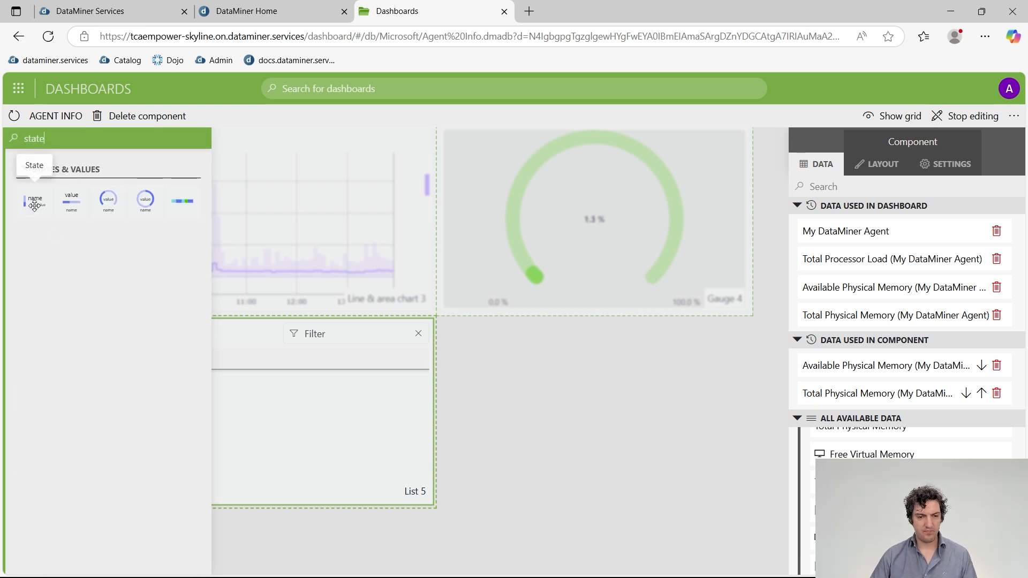
Place a State component below the CPU gauge beside List 5, resized to fill the gap.
left_click_drag(35, 201, 494, 377)
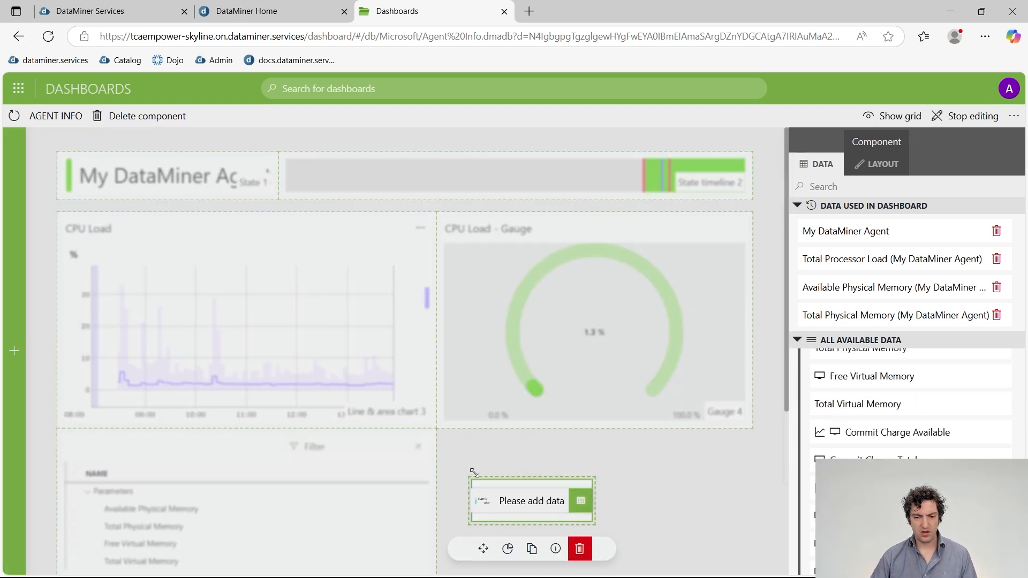
left_click_drag(524, 496, 514, 464)
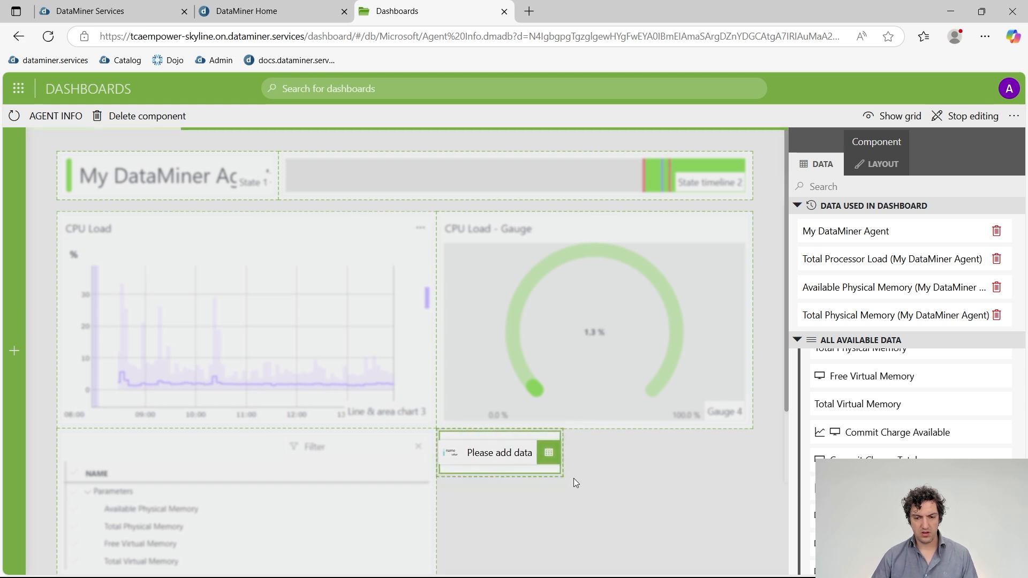
scroll(567, 447, "down", 1)
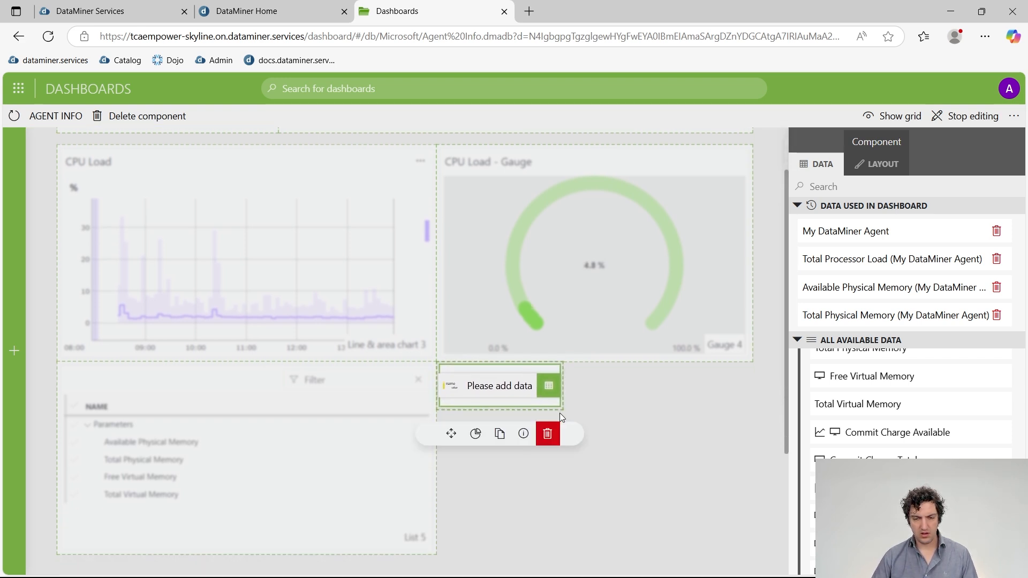
left_click_drag(559, 413, 751, 550)
left_click(635, 431)
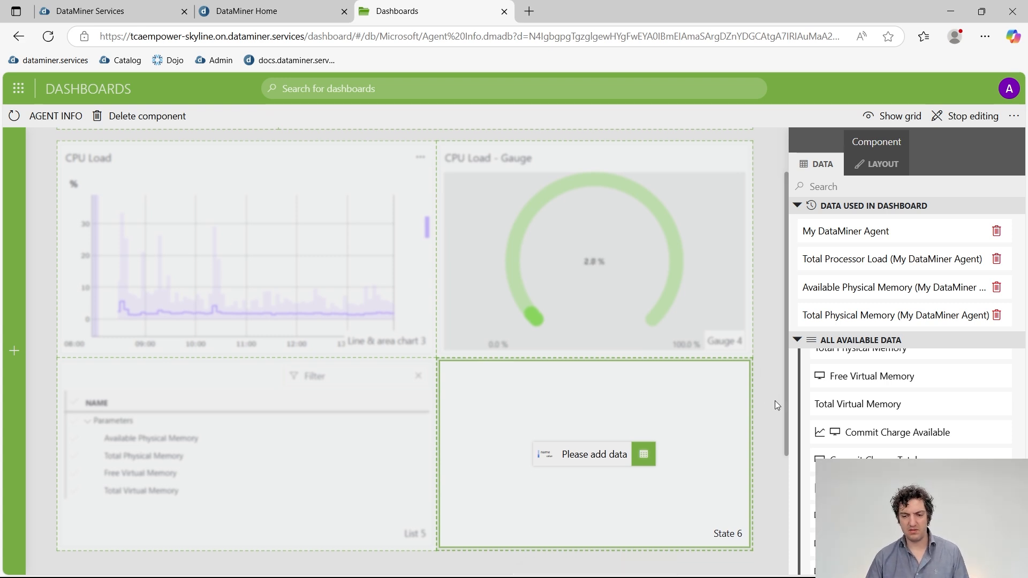
scroll(775, 405, "down", 3)
Collapse the used-data and Parameters sections and expand Components in the data pane.
scroll(897, 419, "up", 1)
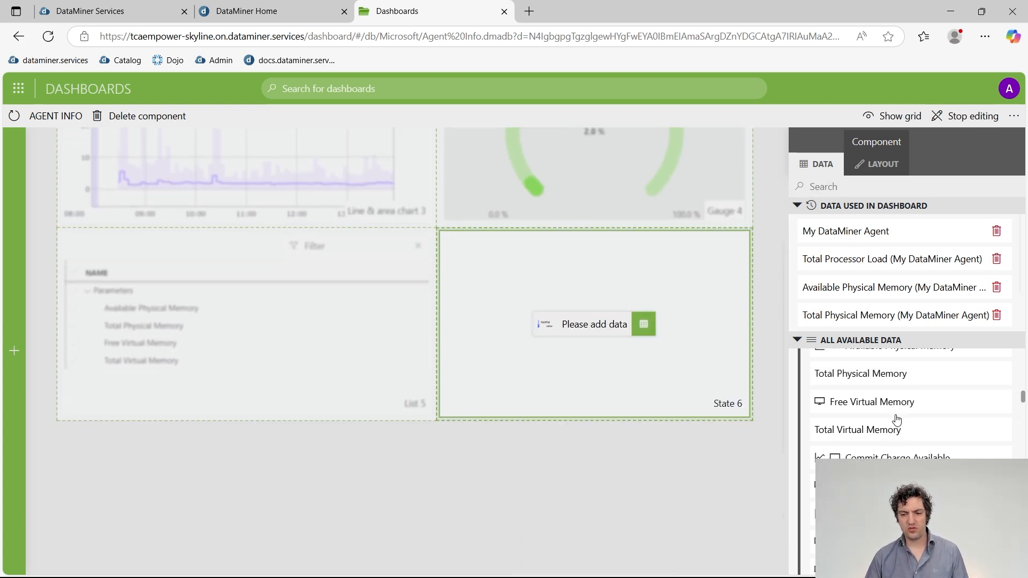
scroll(897, 419, "up", 3)
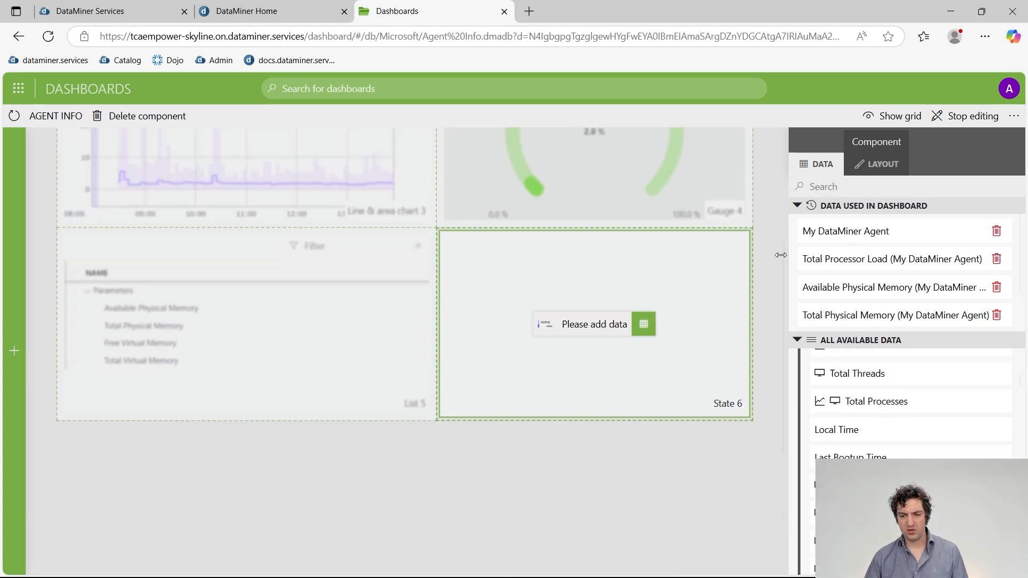
left_click(797, 206)
scroll(838, 297, "up", 5)
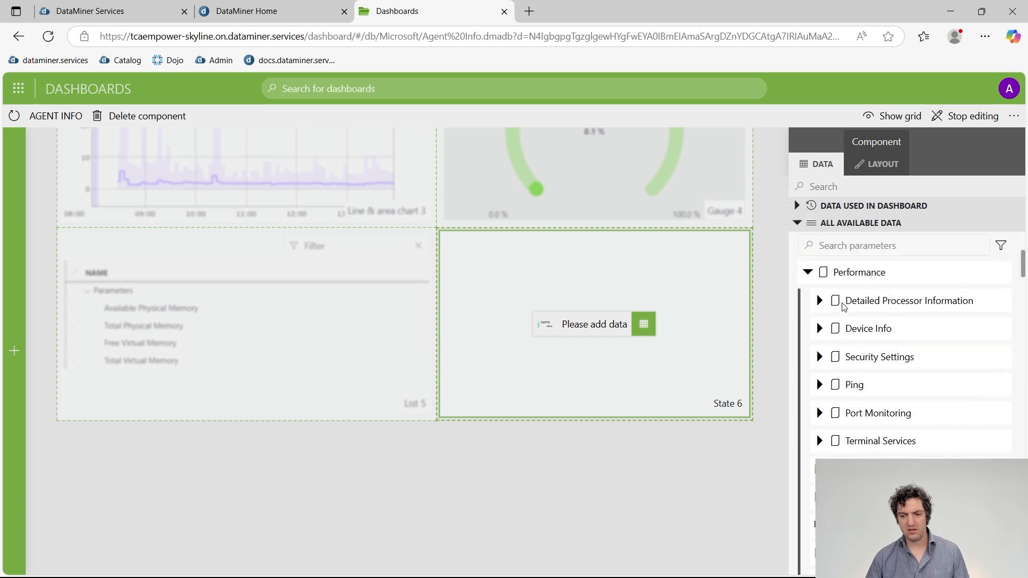
scroll(829, 316, "up", 3)
left_click(805, 302)
scroll(802, 300, "up", 3)
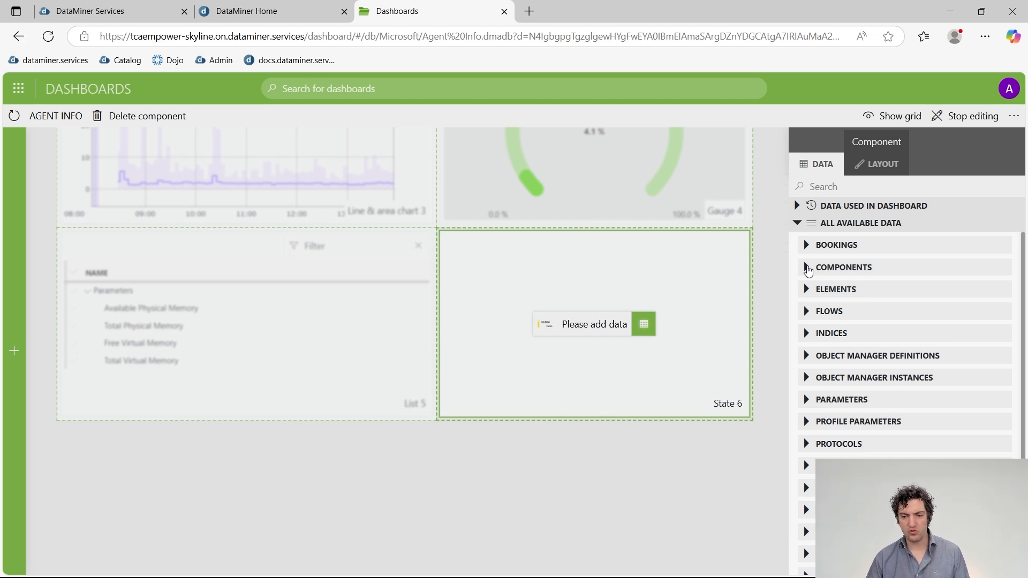
left_click(807, 268)
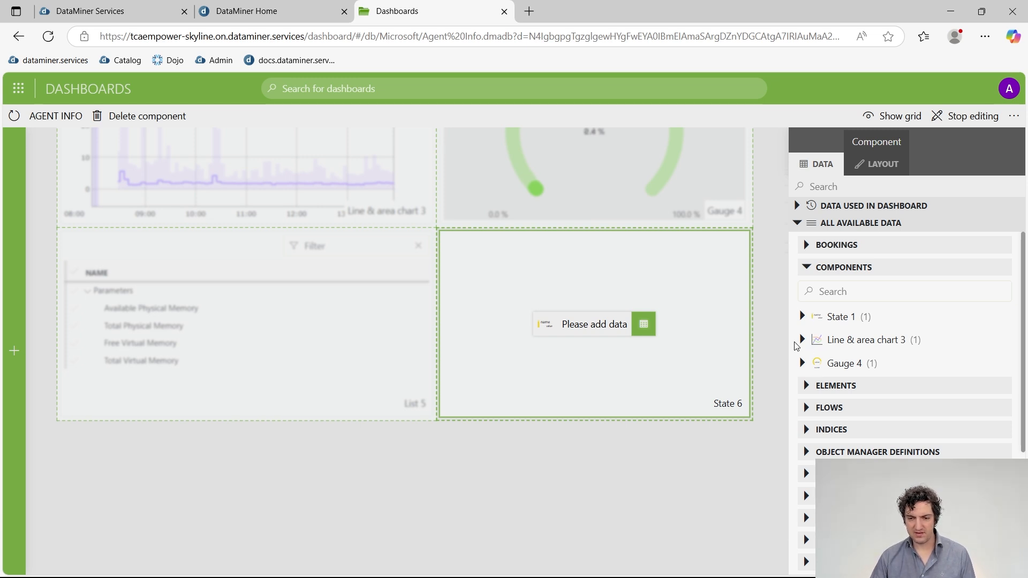
Feed List 5's selected Parameters into State 6, showing Available Physical Memory at 12.0 GB.
left_click(765, 338)
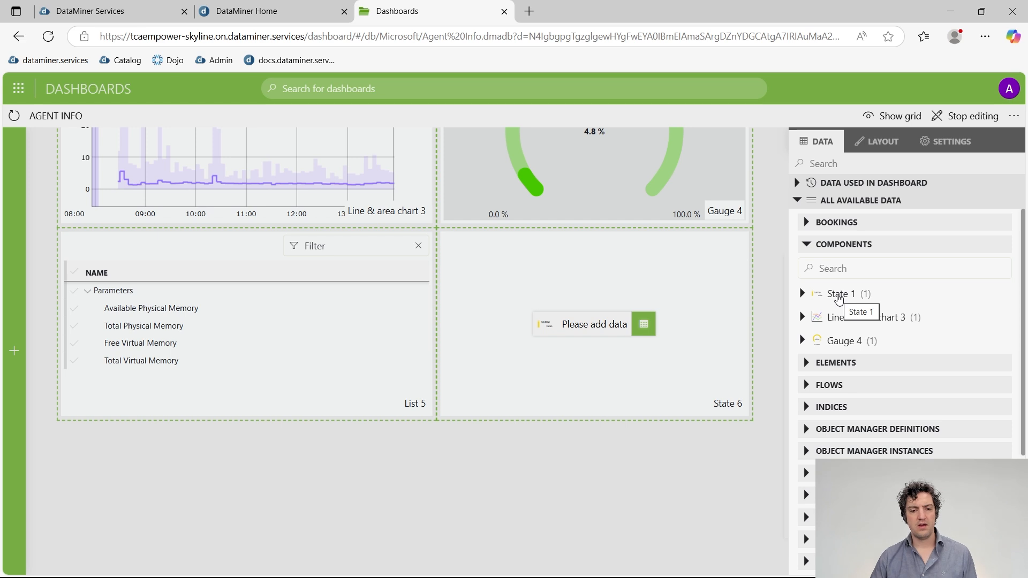
mouse_move(301, 300)
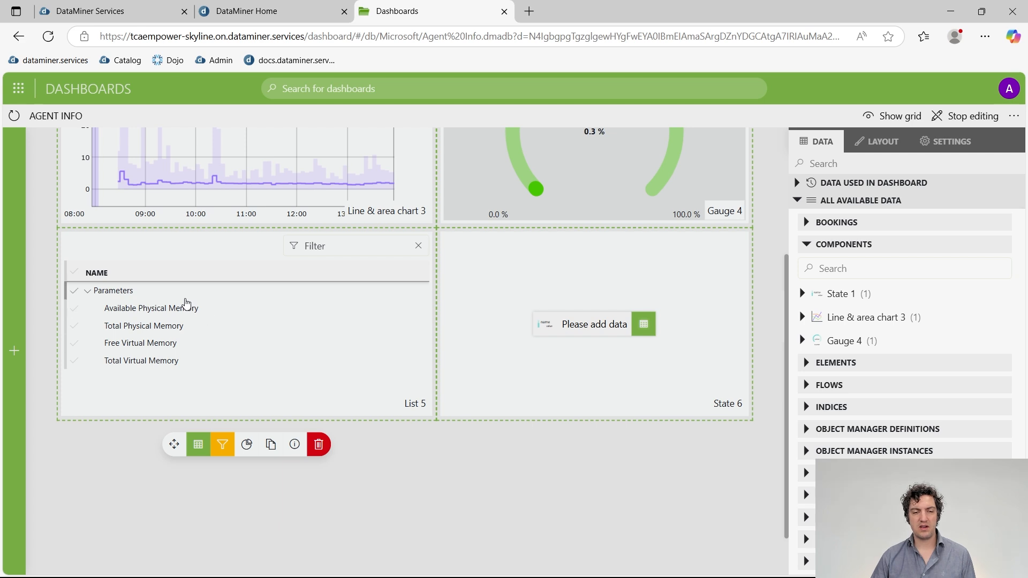
left_click(193, 308)
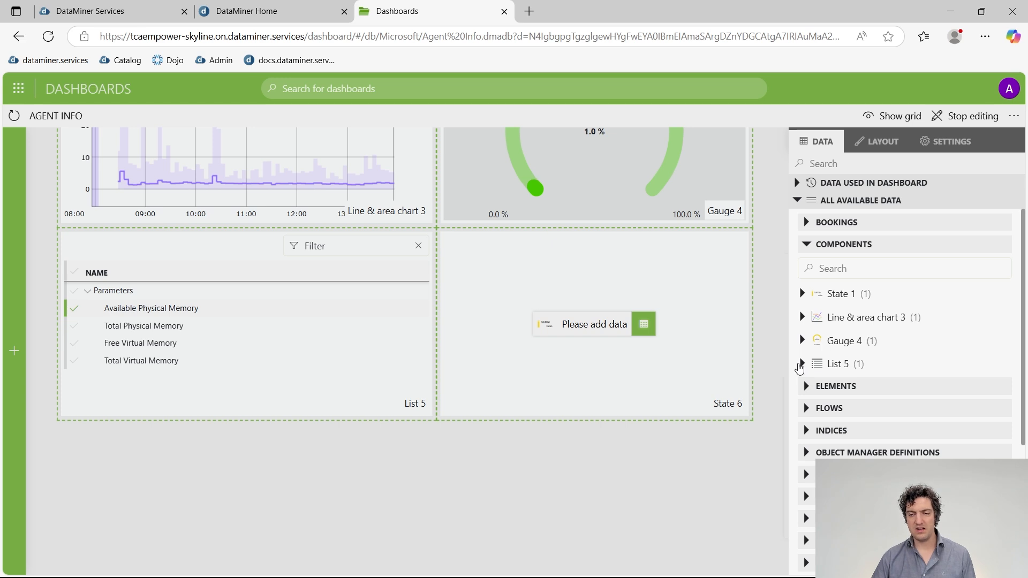
left_click(801, 364)
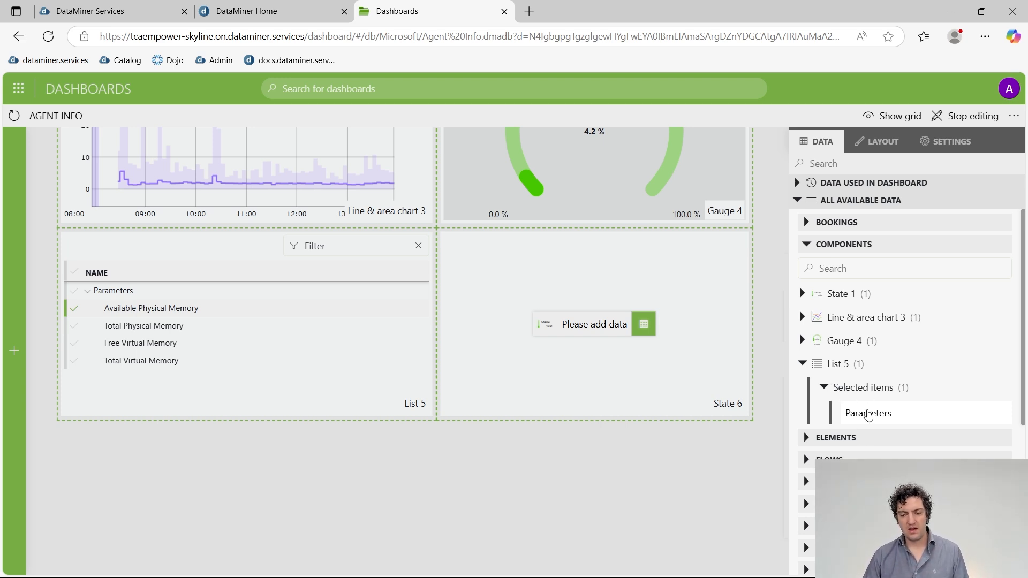
left_click_drag(865, 412, 601, 329)
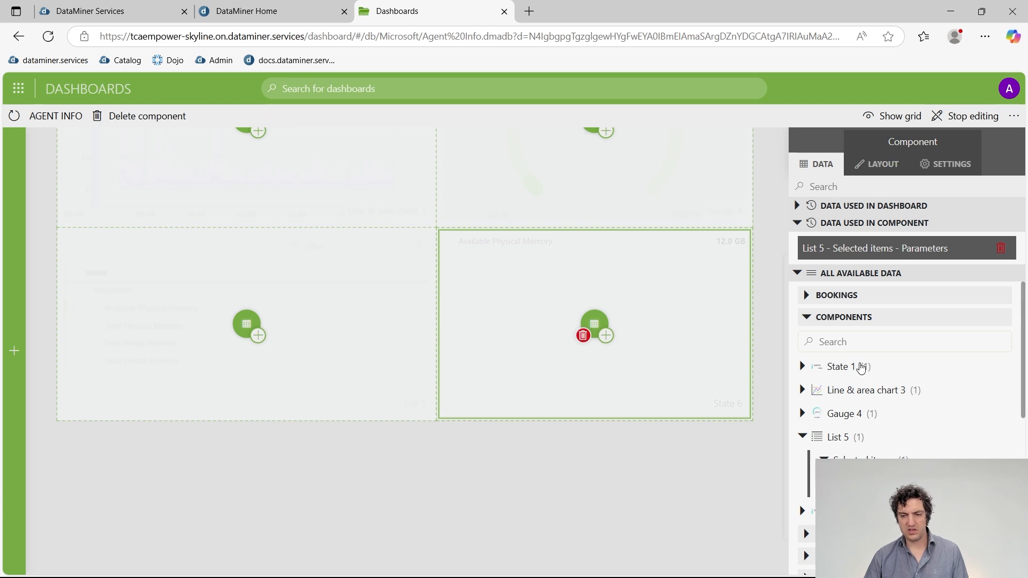
Set State 6's design to Auto size and change its alarm state coloring.
left_click(864, 165)
scroll(827, 375, "down", 3)
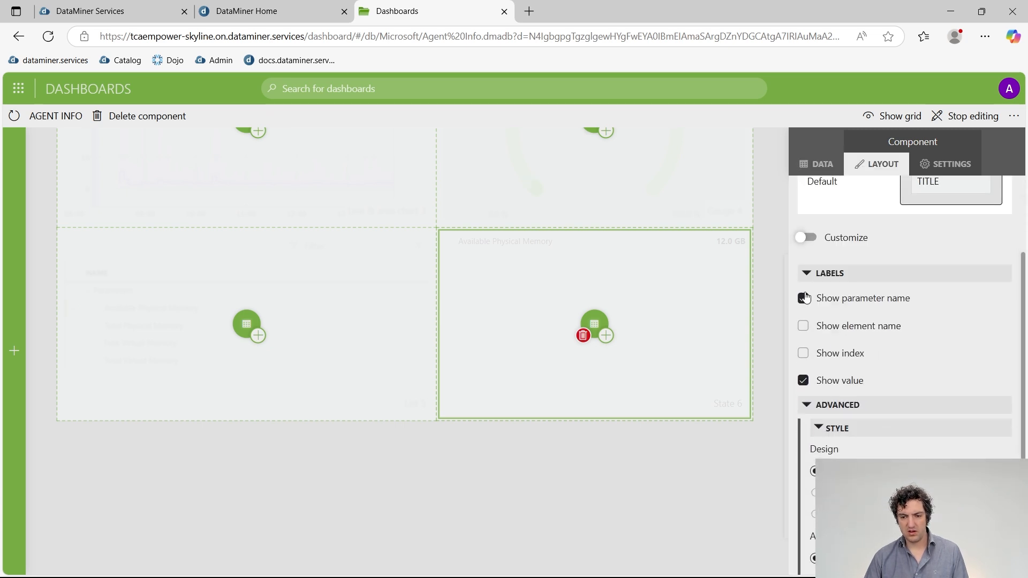
scroll(884, 395, "down", 2)
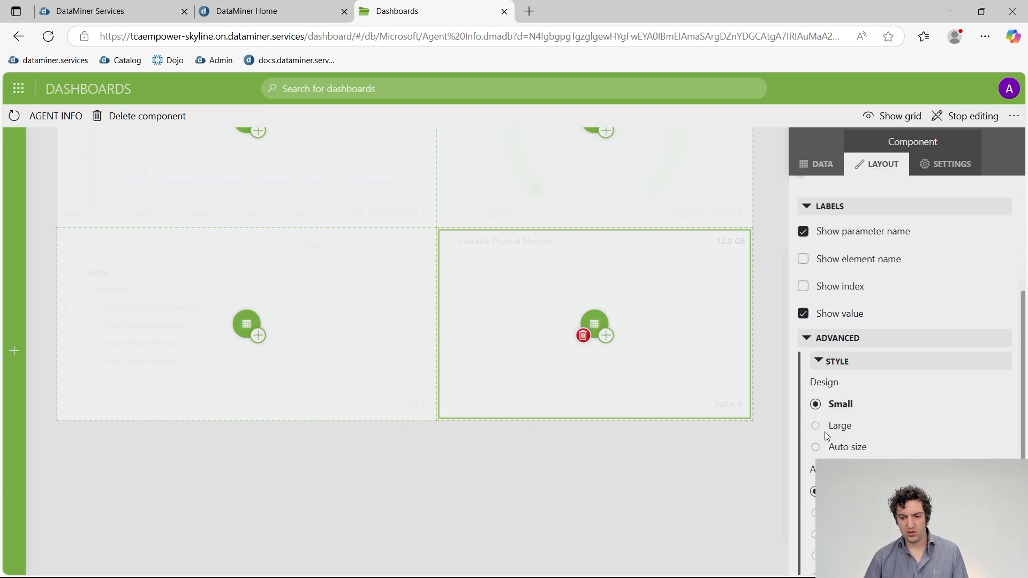
left_click(815, 446)
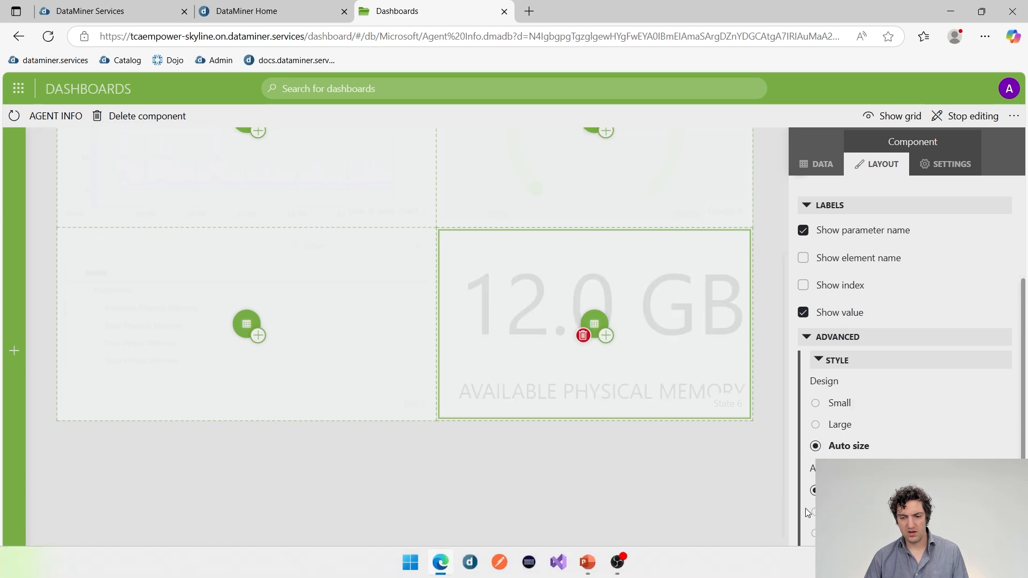
scroll(905, 374, "down", 2)
scroll(814, 394, "down", 3)
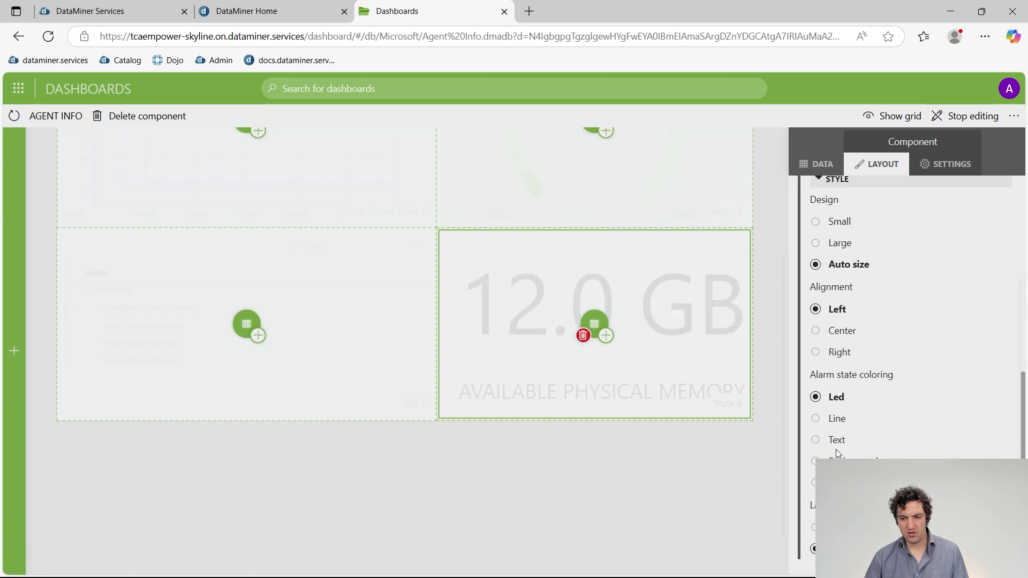
left_click(814, 482)
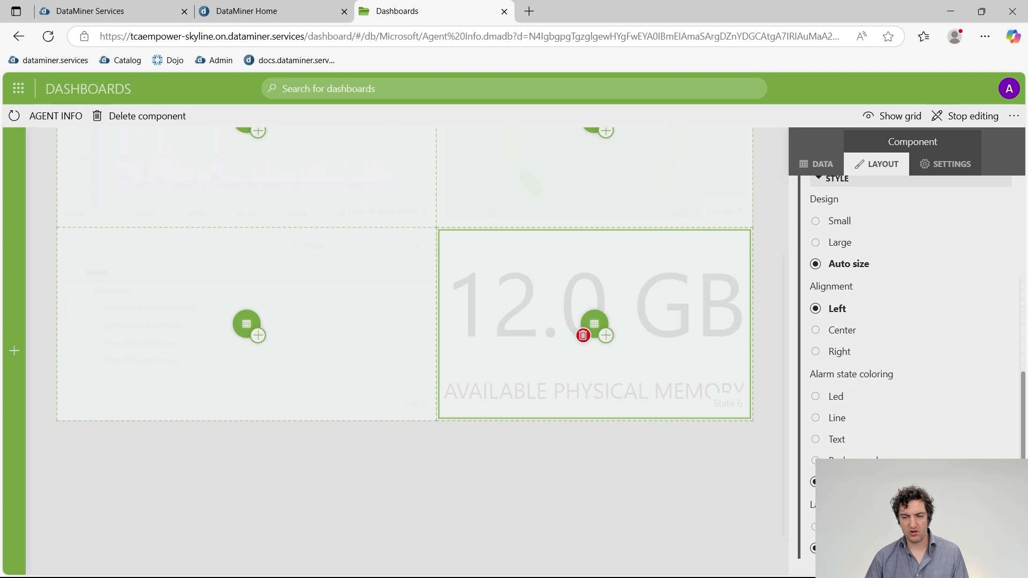
left_click(673, 480)
Select all four memory rows in List 5 so State 6 shows 12.0, 16.7, 14.2 and 18.8 GB.
mouse_move(613, 338)
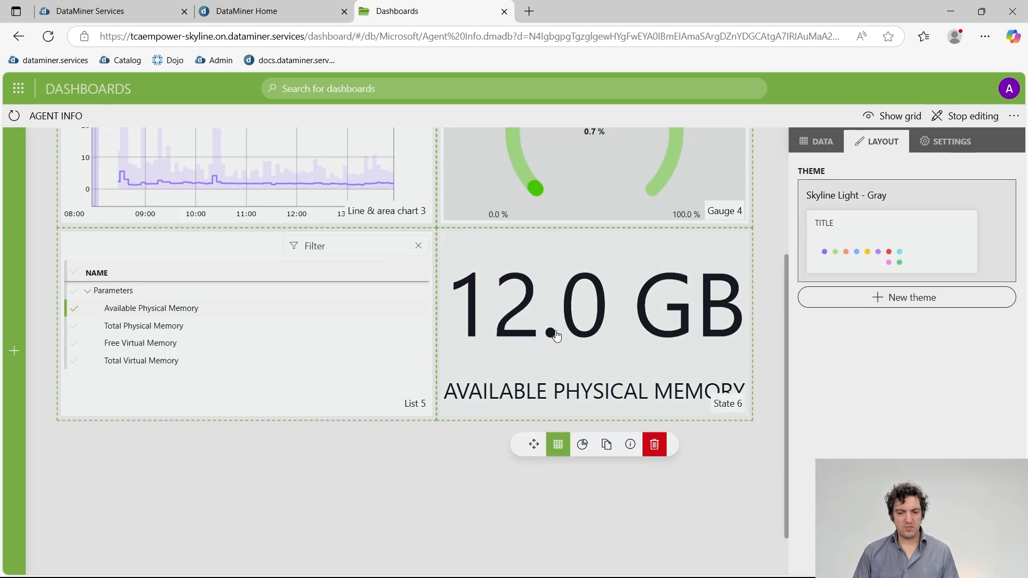
mouse_move(172, 300)
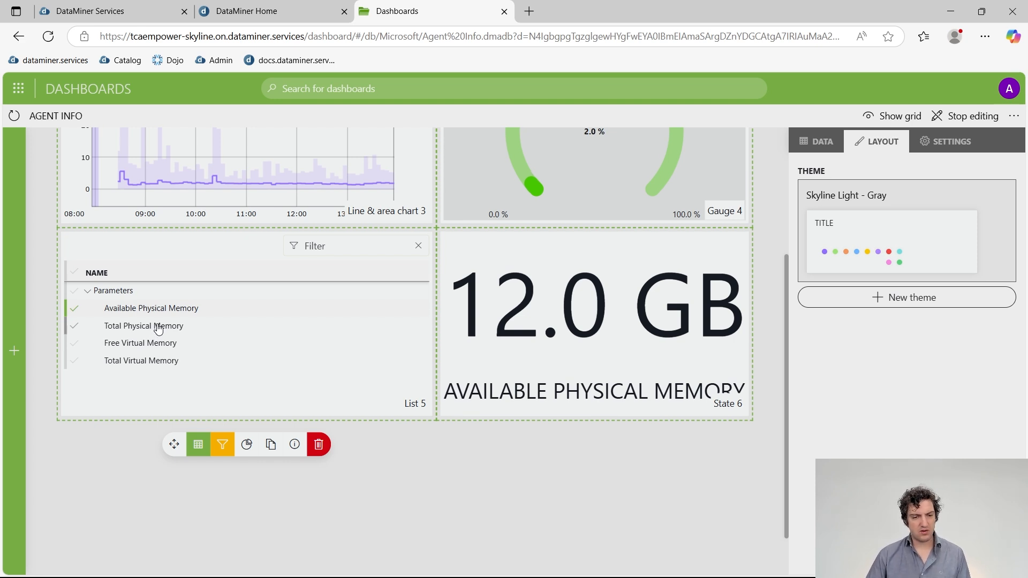
left_click(159, 329)
left_click(150, 312, "ctrl")
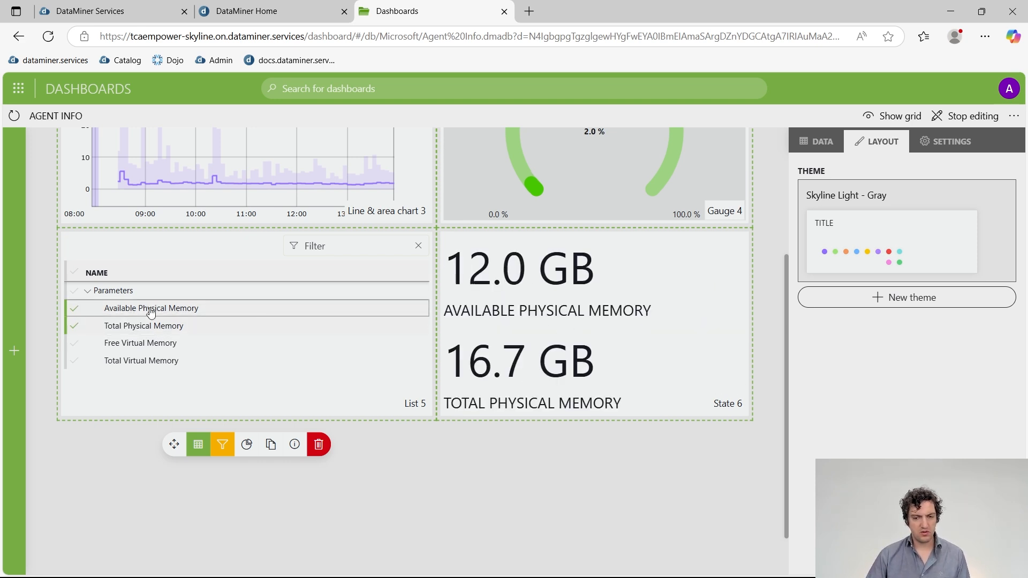
left_click(128, 360)
left_click(491, 320)
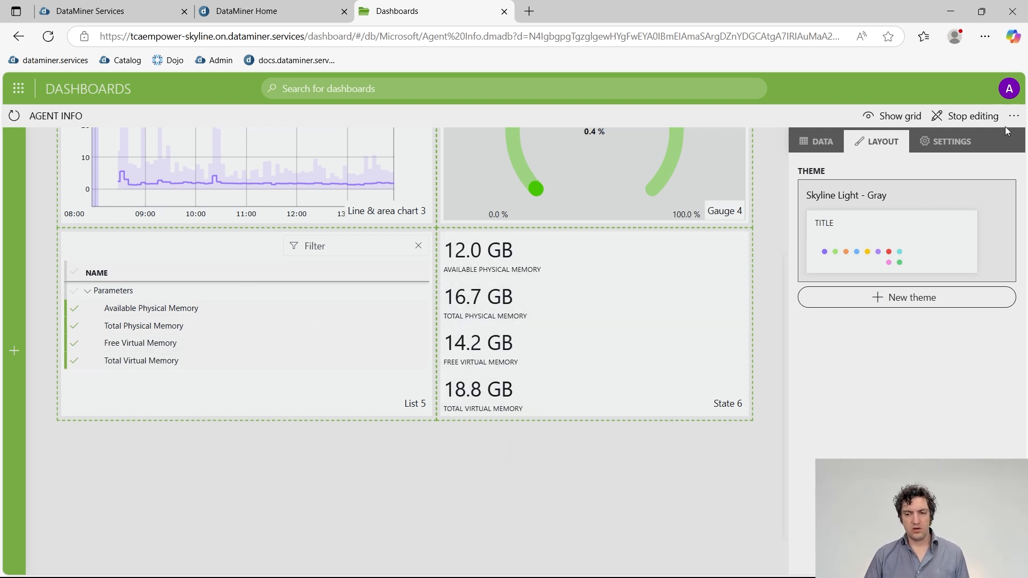
Test in view mode by selecting only Available Physical Memory, then resume editing.
left_click(968, 117)
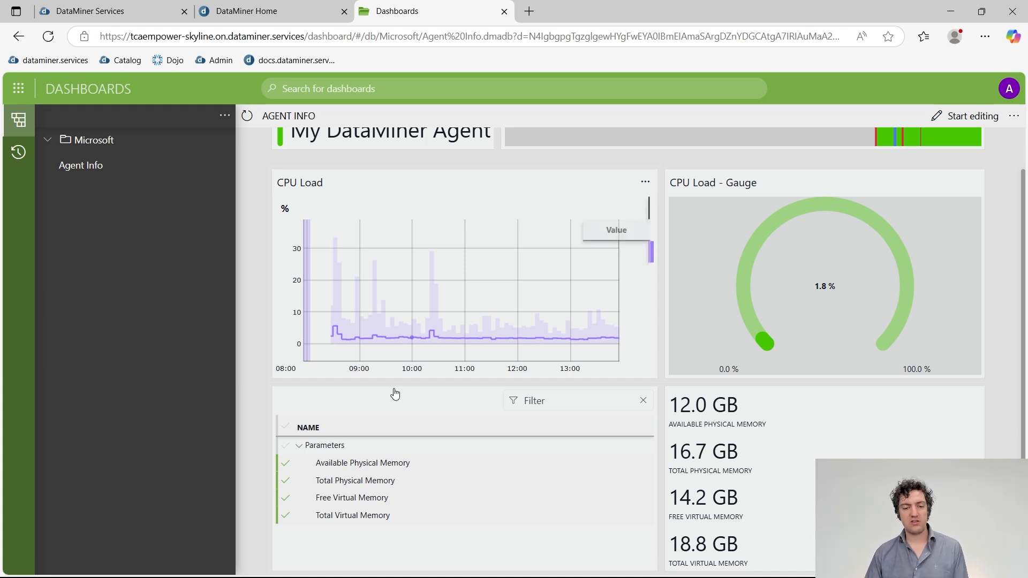
left_click(388, 469)
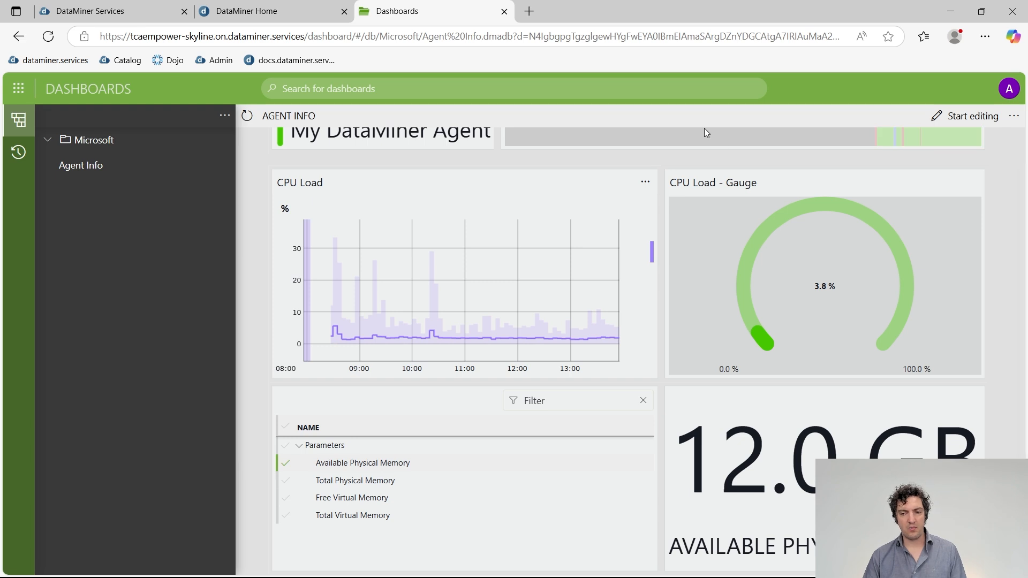
left_click(965, 116)
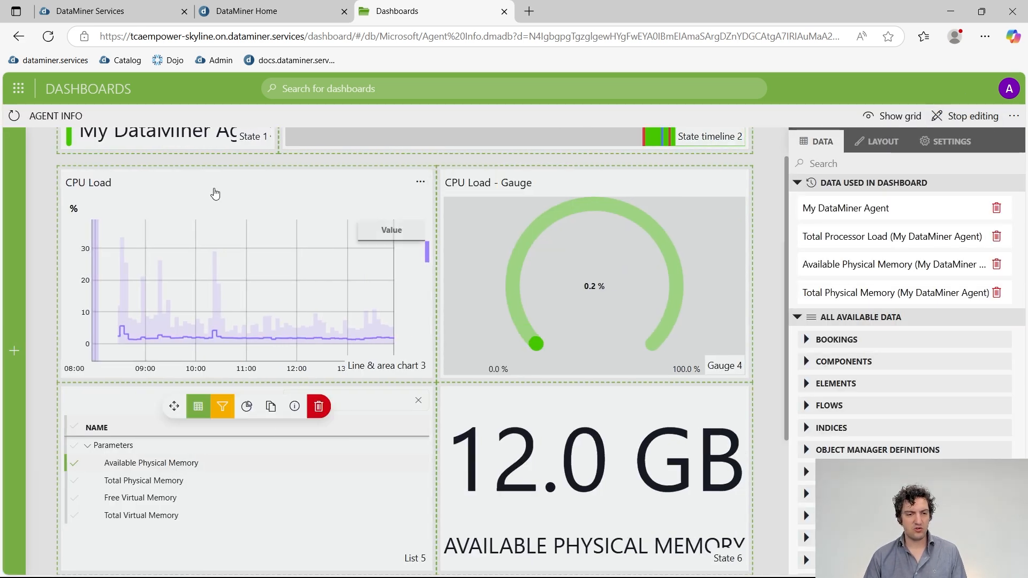
left_click(23, 178)
scroll(107, 434, "down", 1)
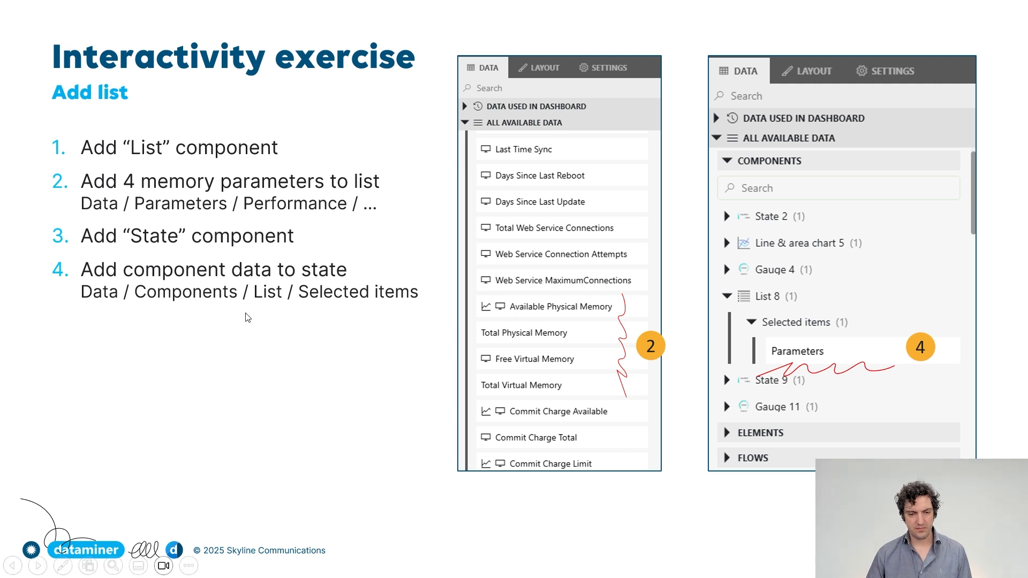
Advance to the 'Earn DevOps Points!' slide.
left_click(287, 352)
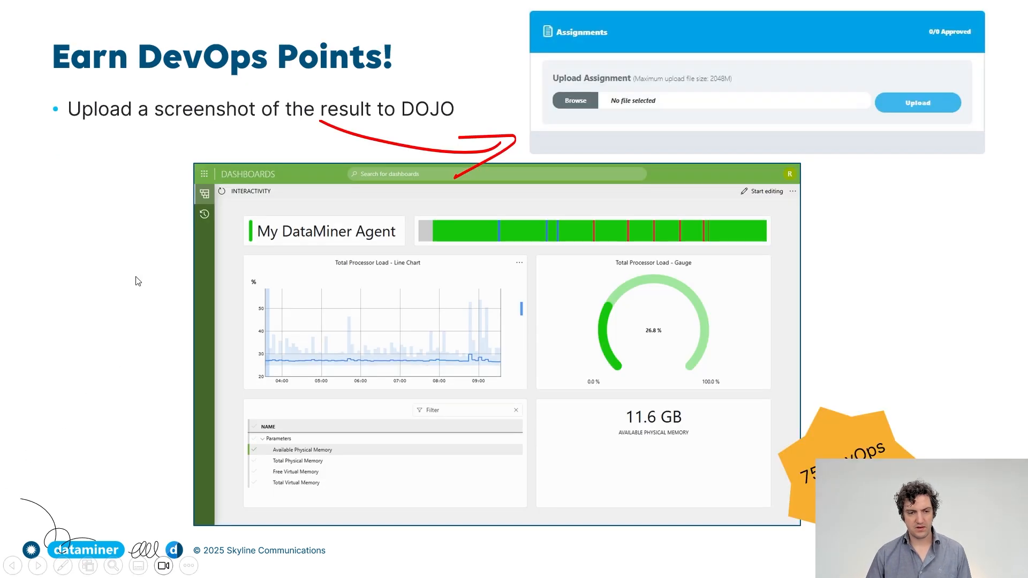
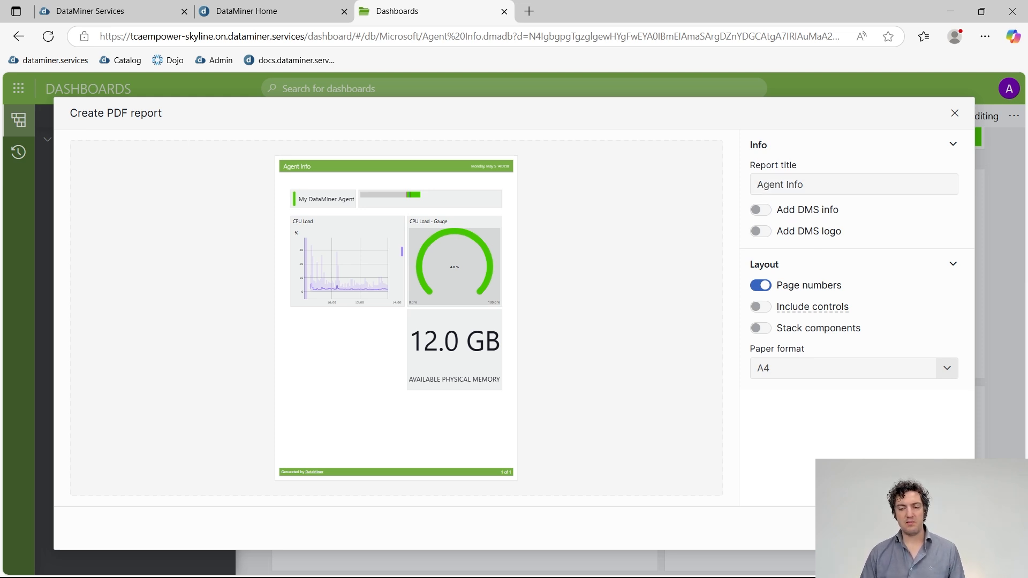
Close the PDF report and bring up the Share options for the Agent Info dashboard.
left_click(931, 529)
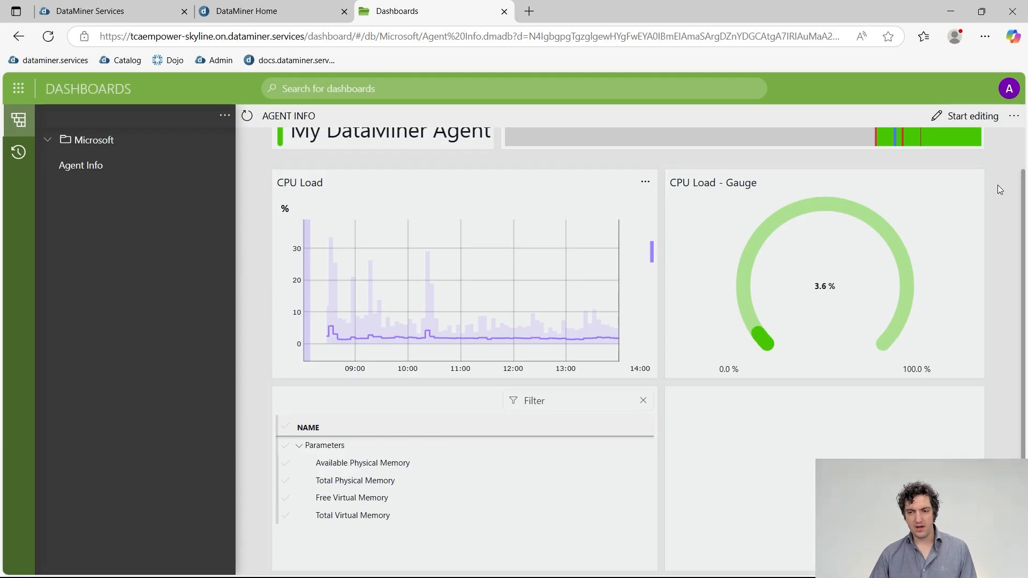
left_click(1013, 116)
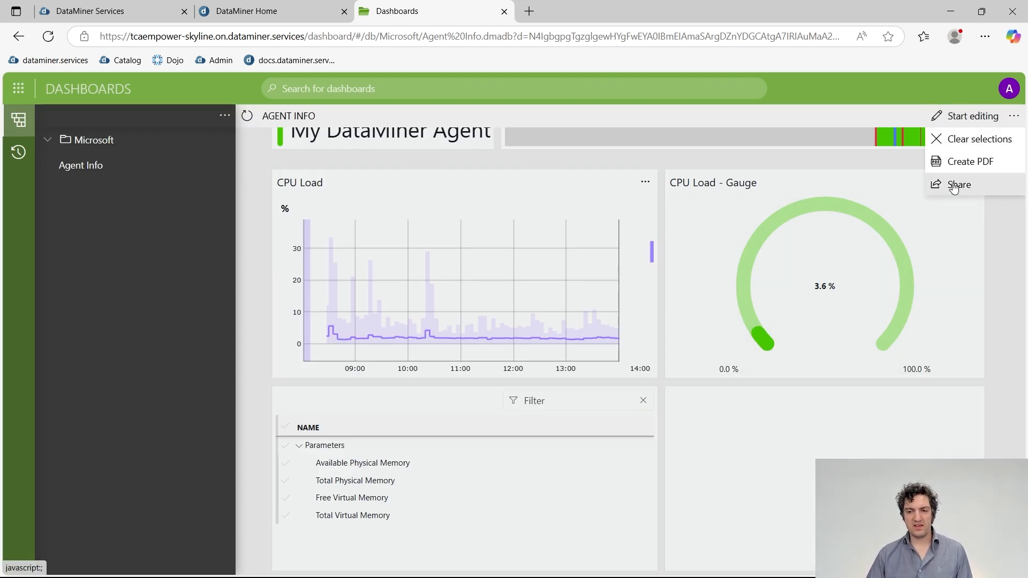
left_click(953, 184)
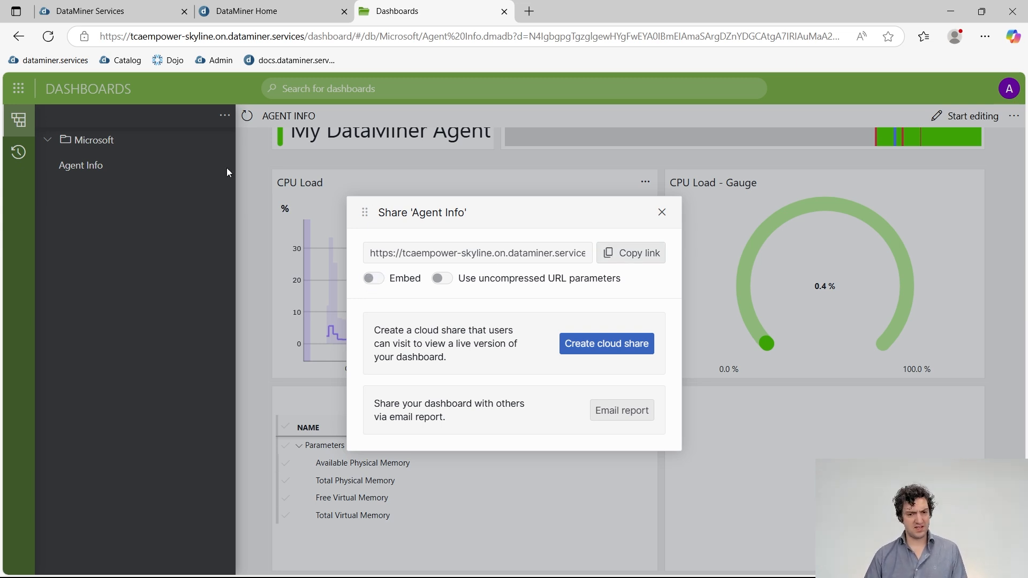
Leave embedding off for the share link and create a cloud share.
left_click(373, 279)
left_click(479, 252)
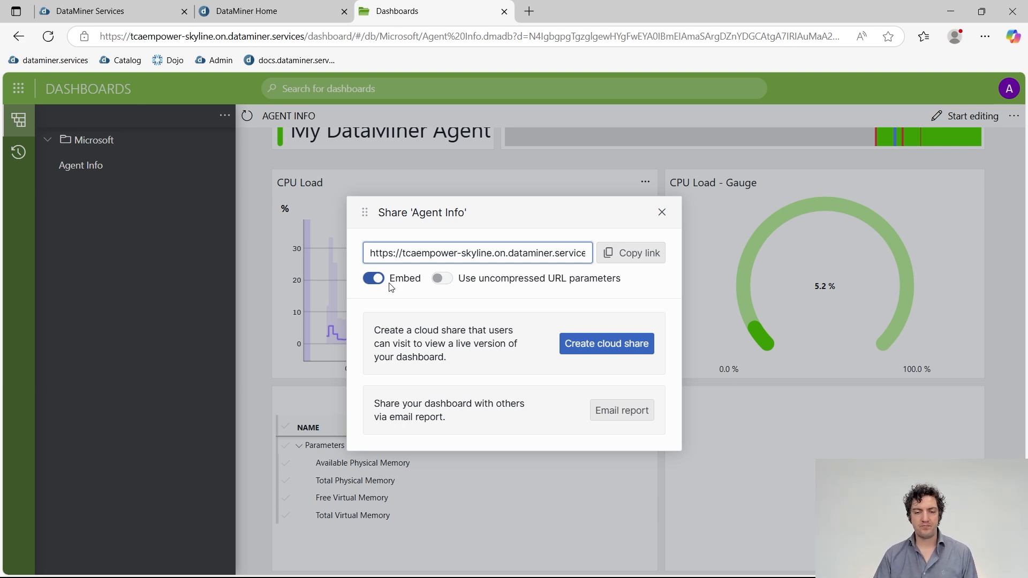
left_click(368, 282)
left_click(368, 281)
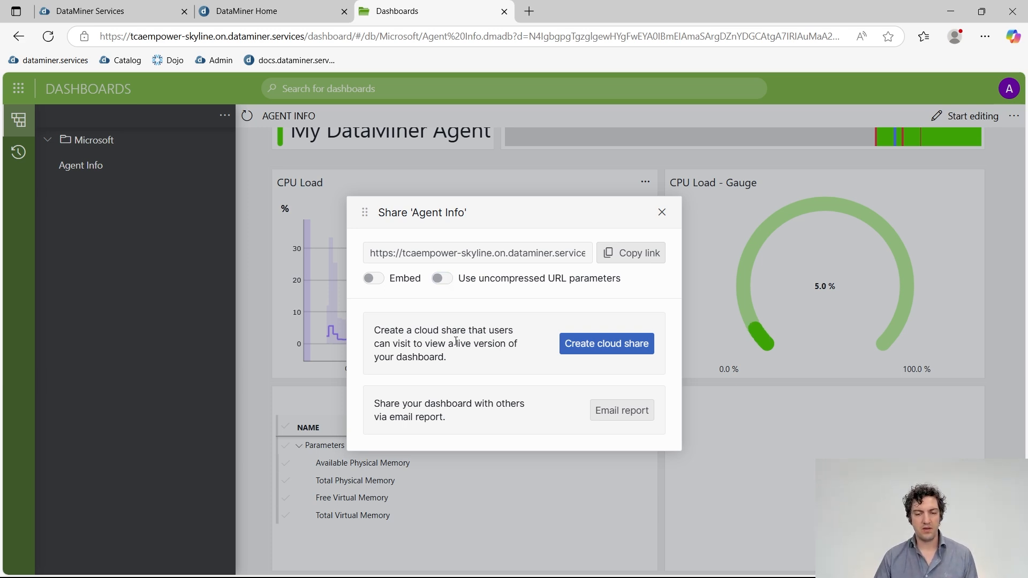
left_click(595, 348)
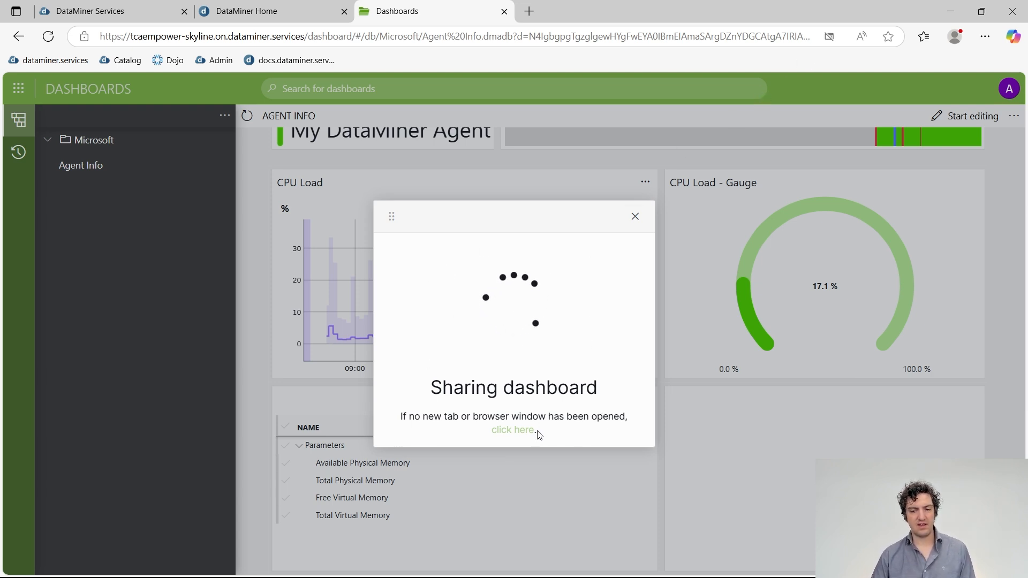
Always allow pop-ups from the dashboards site, then follow the 'click here' link to cloud sharing.
left_click(830, 37)
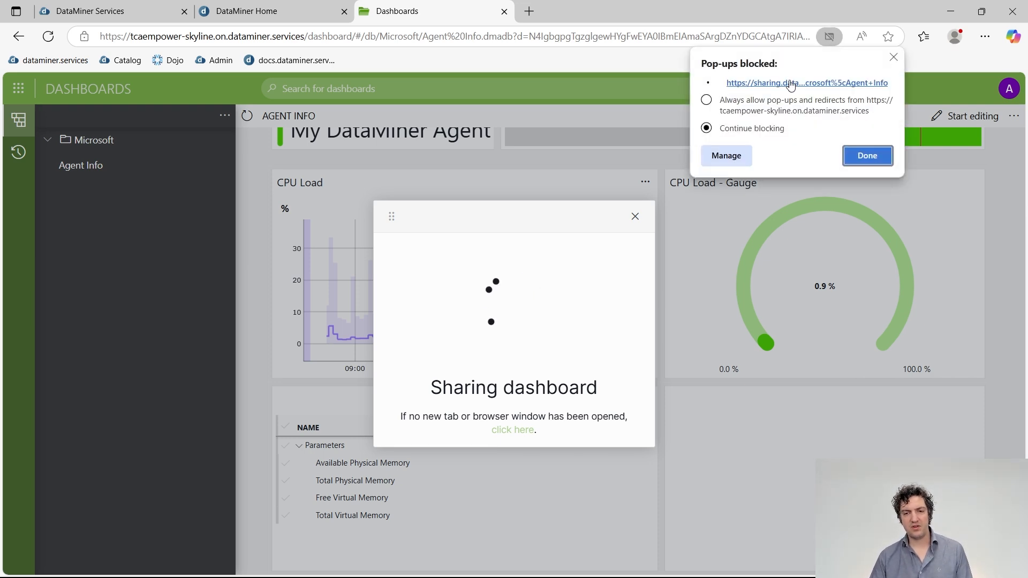
left_click(706, 100)
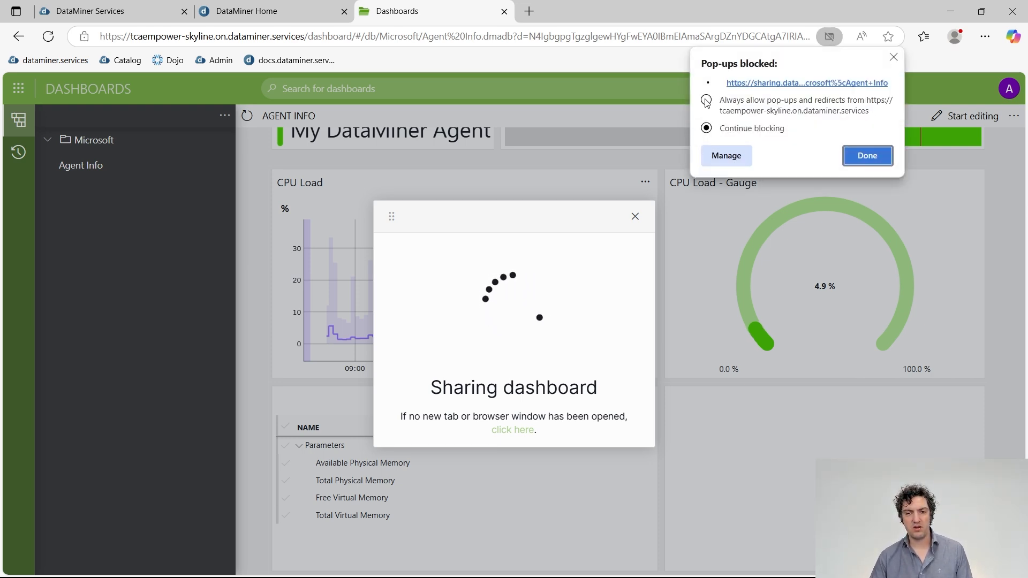
left_click(856, 159)
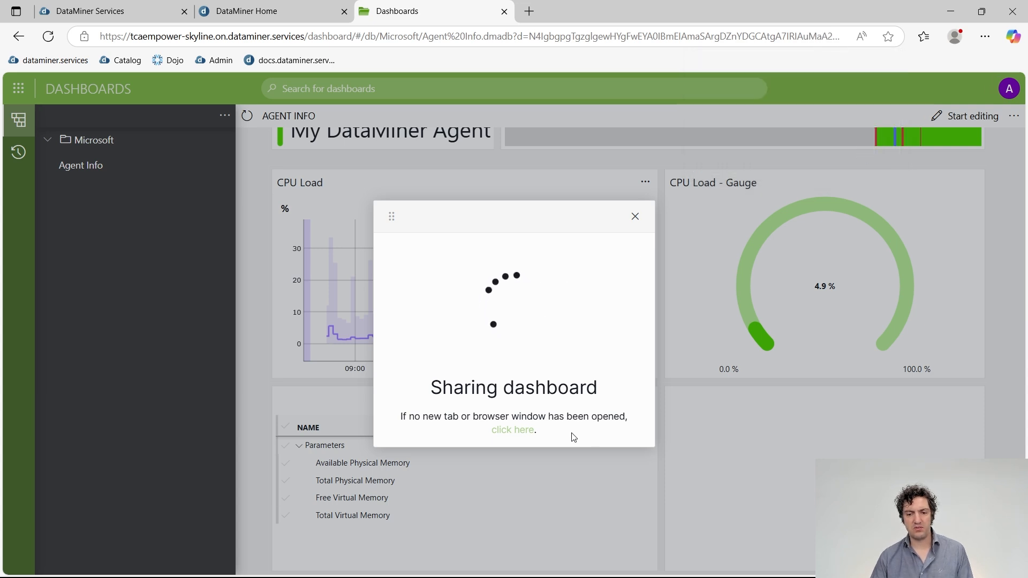
left_click(521, 429)
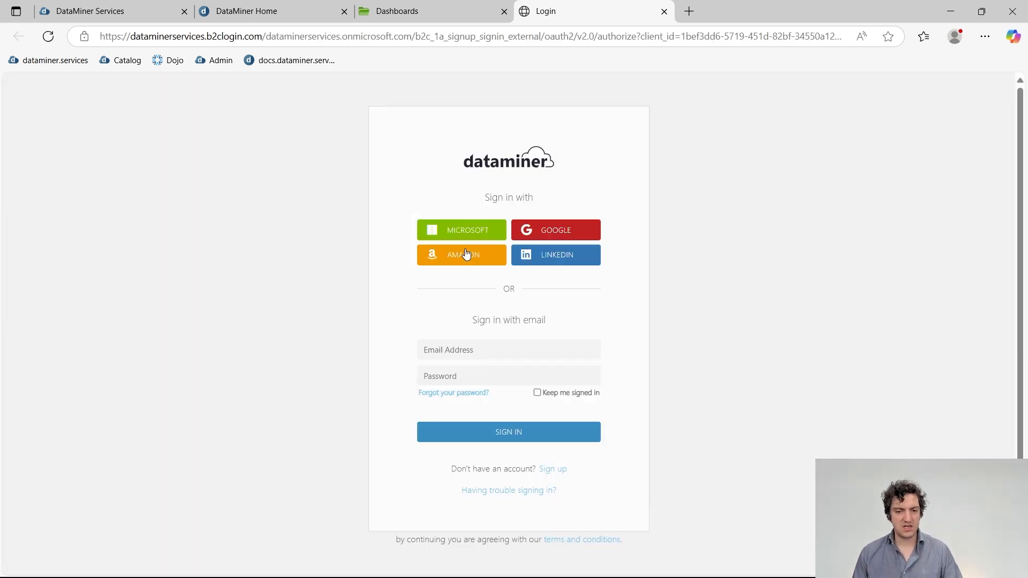
Sign in with Microsoft, enter the recipient's e-mail address, and name the share 'TCA Empower'.
left_click(449, 231)
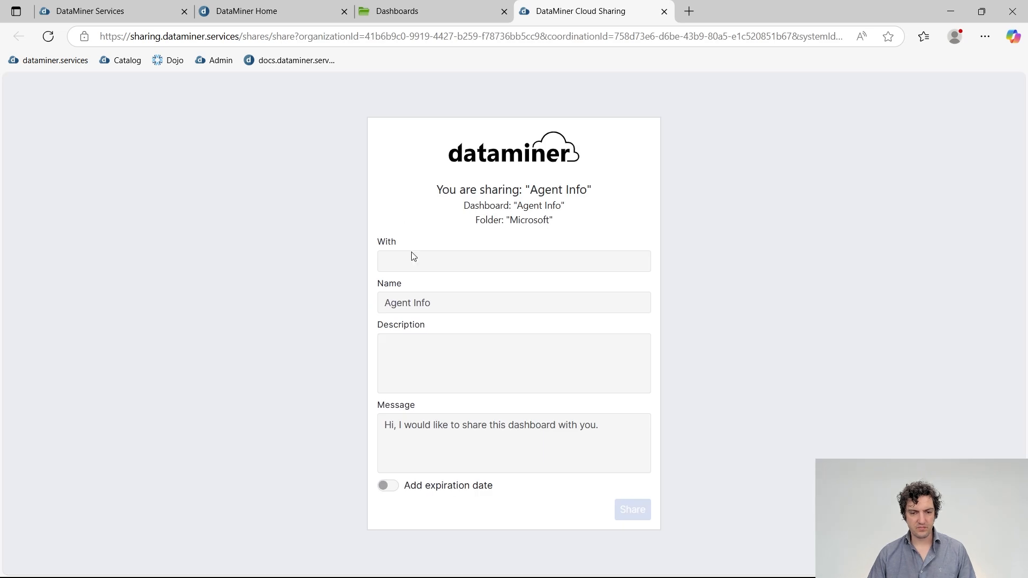
left_click(427, 265)
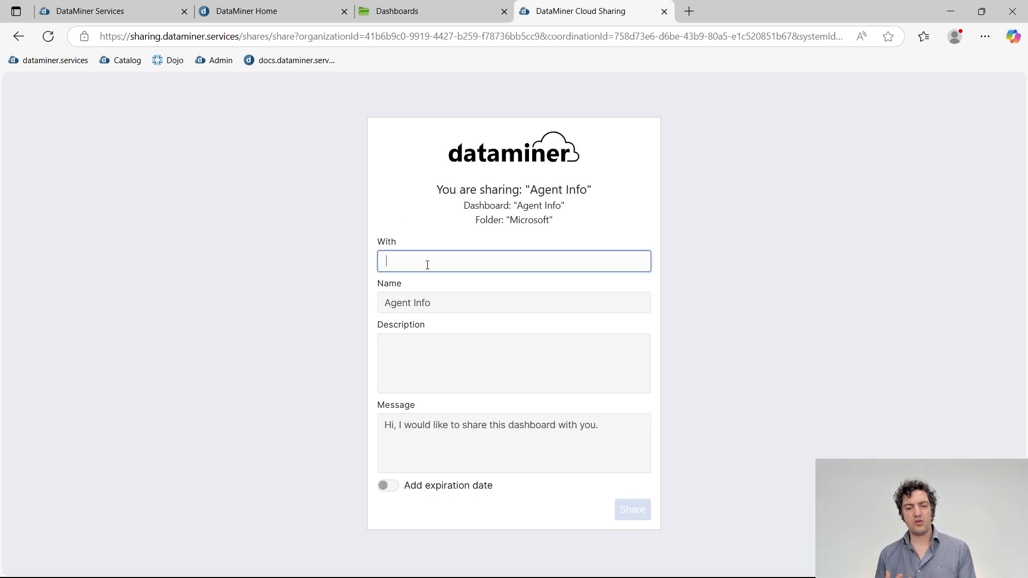
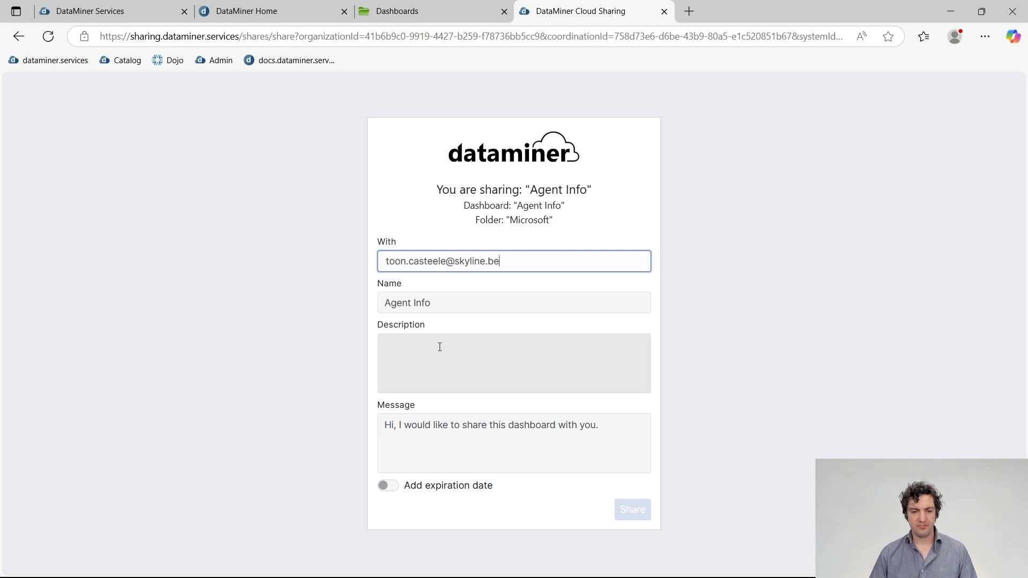
left_click(450, 303)
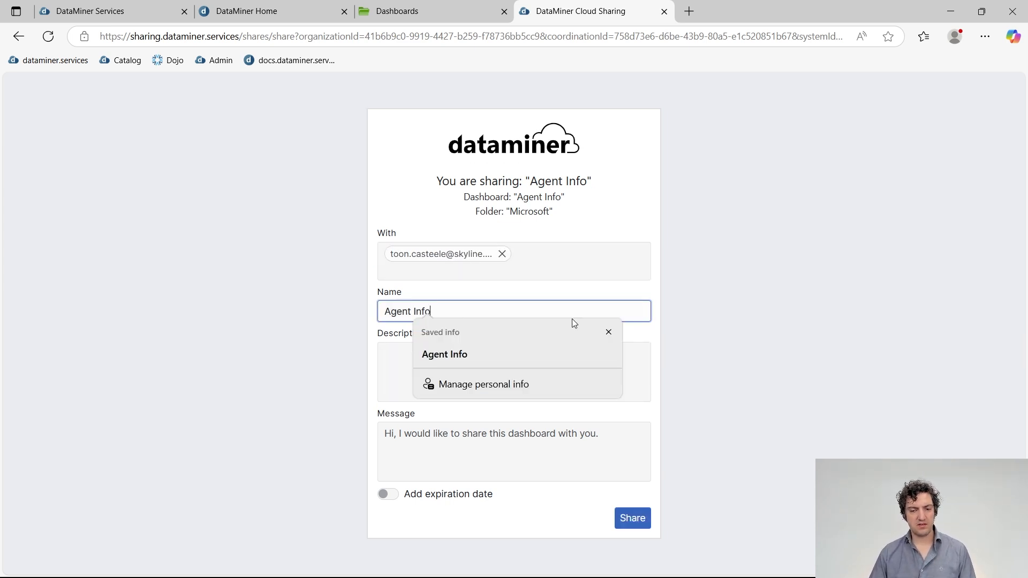
type("T")
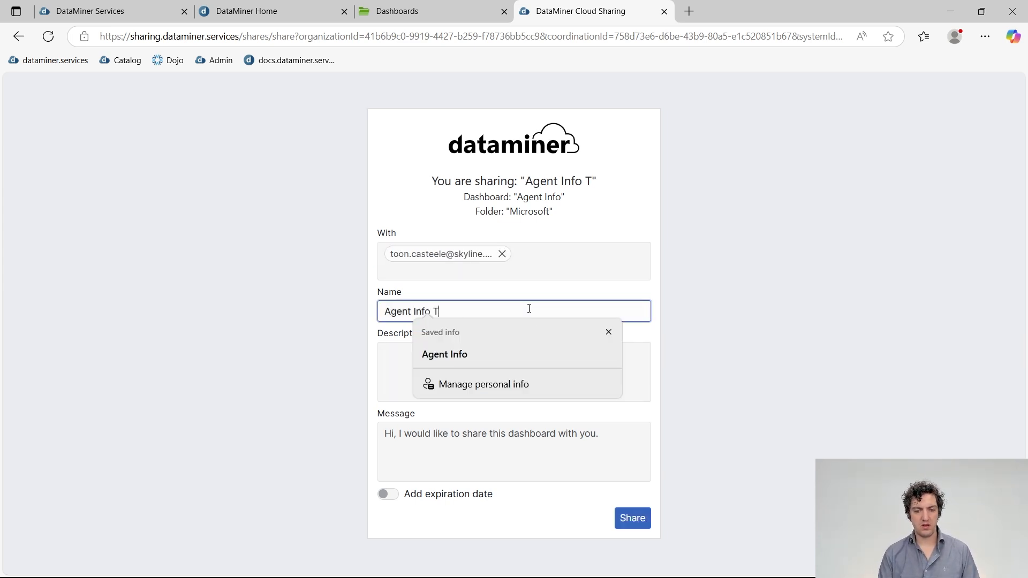
type("CA Empo")
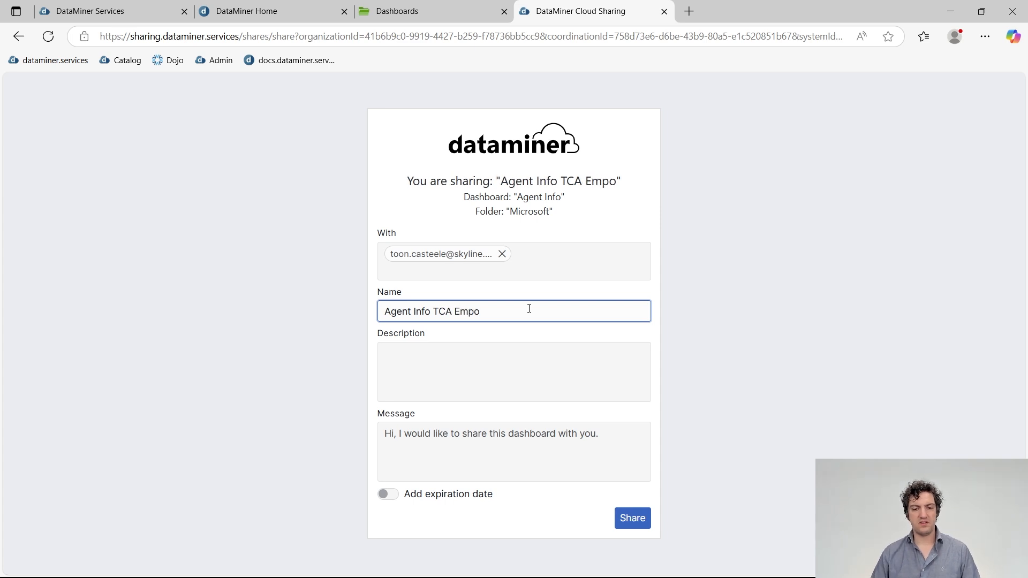
type("wer")
left_click(485, 366)
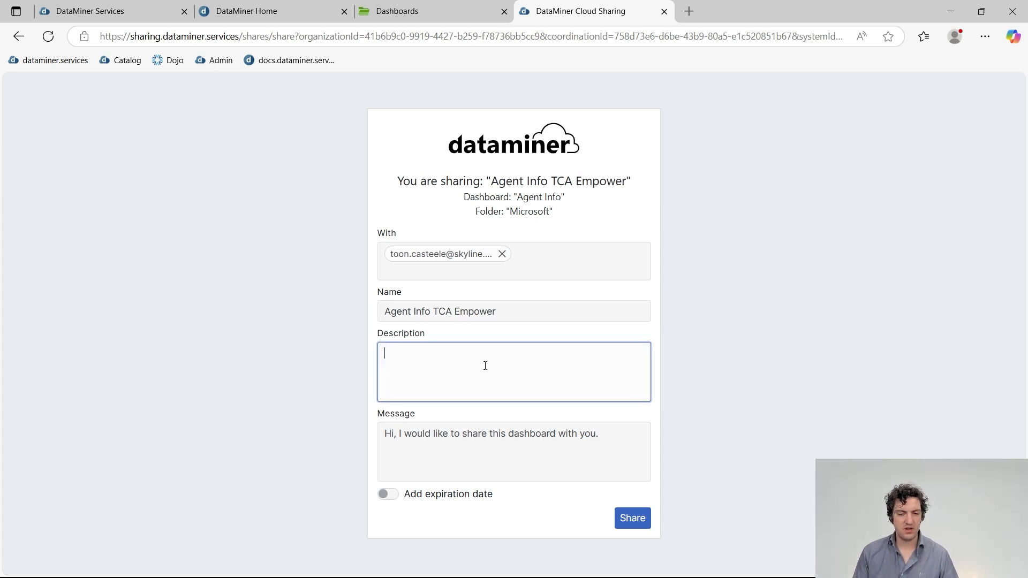
left_click(612, 429)
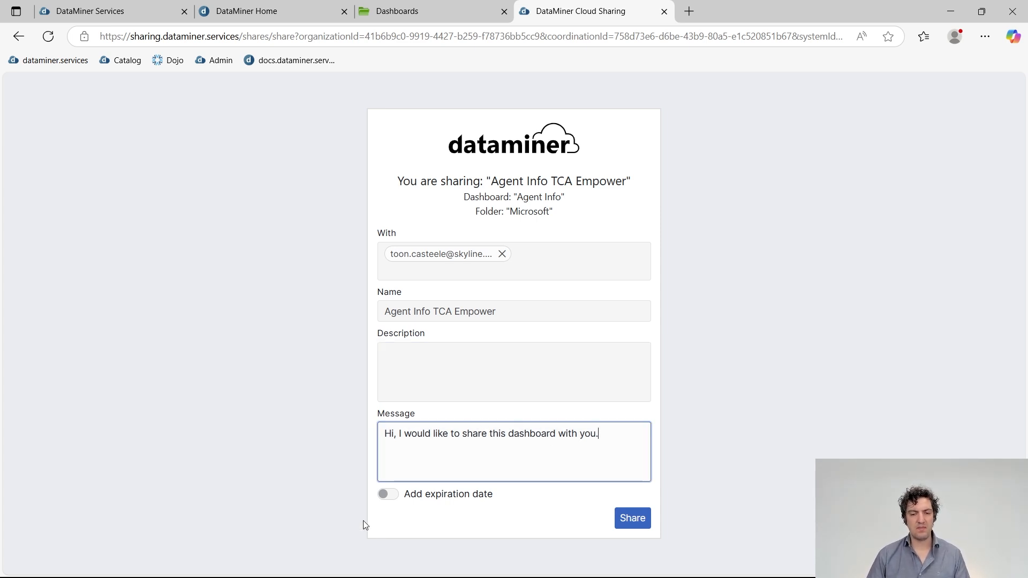
Set the expiration date to 12/05/2025 14:03 and share the dashboard.
left_click(389, 494)
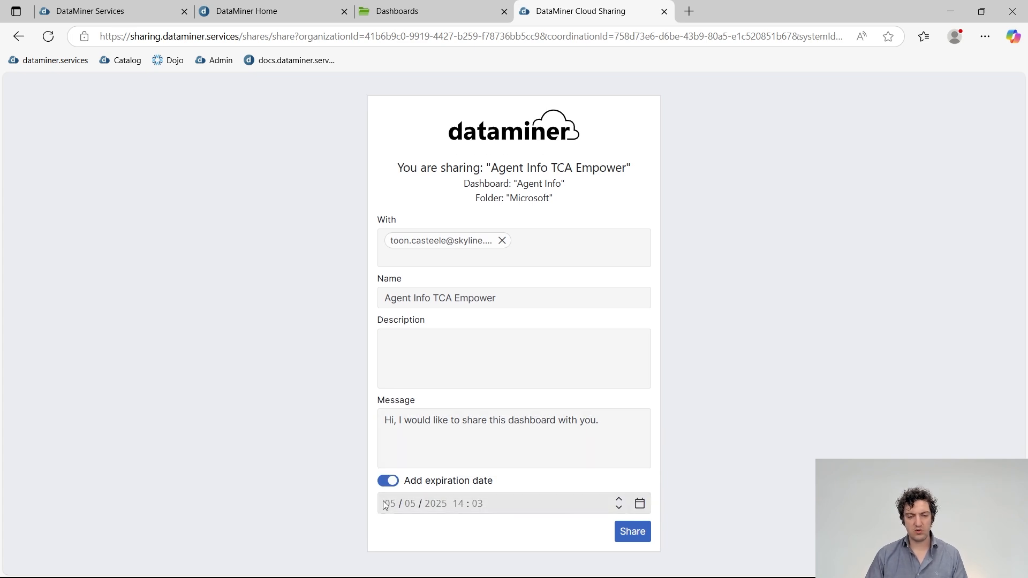
left_click(387, 503)
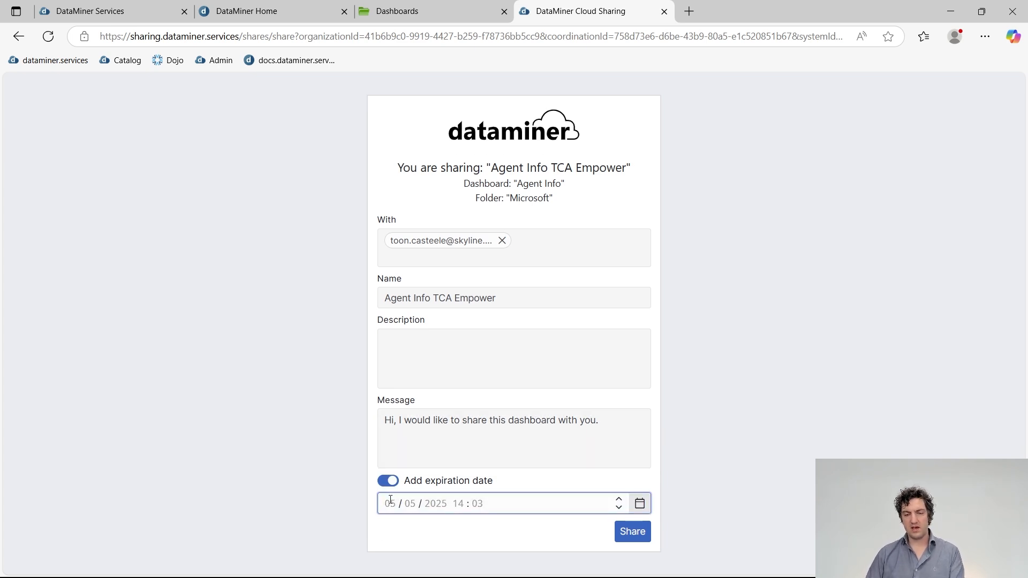
type("0")
type("12")
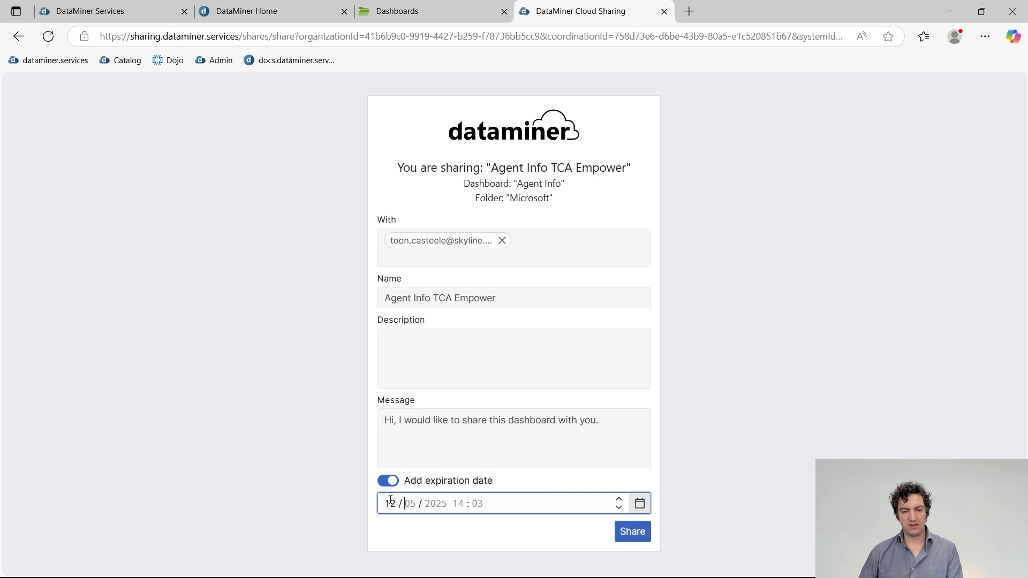
left_click(575, 506)
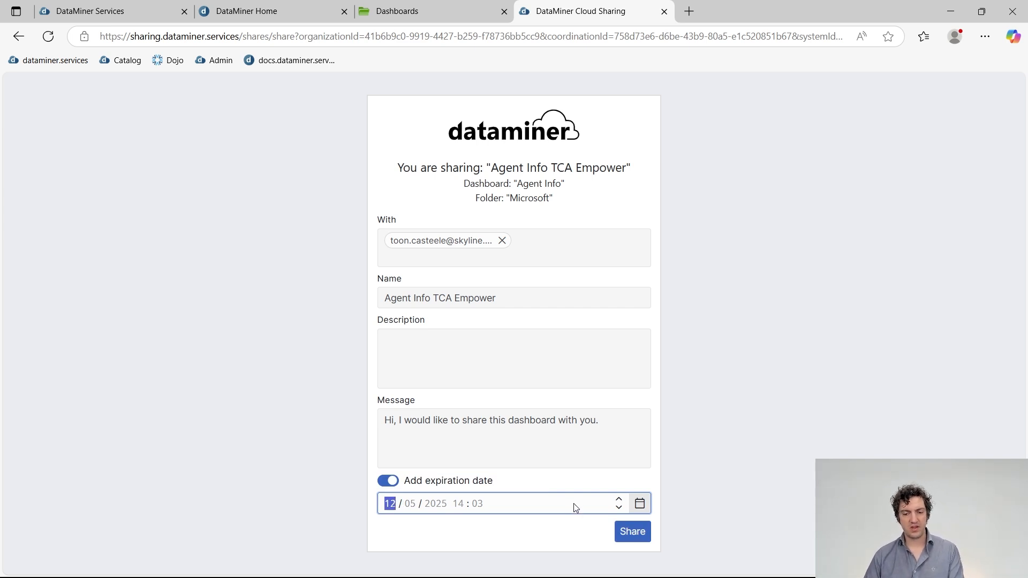
left_click(635, 533)
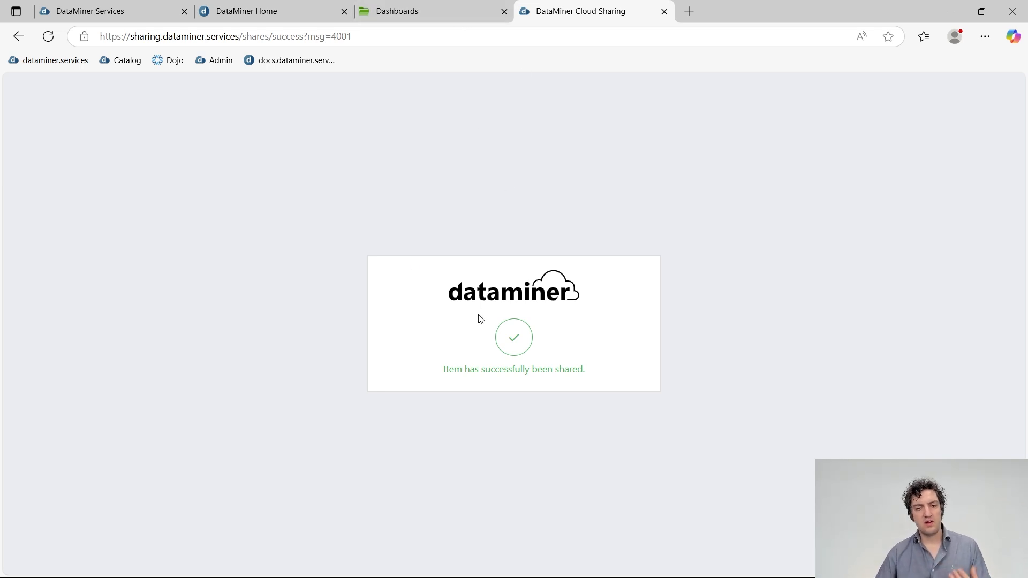
From the Agent Info dashboard, open its existing TCA Empower cloud share settings via the Shared label.
left_click(435, 10)
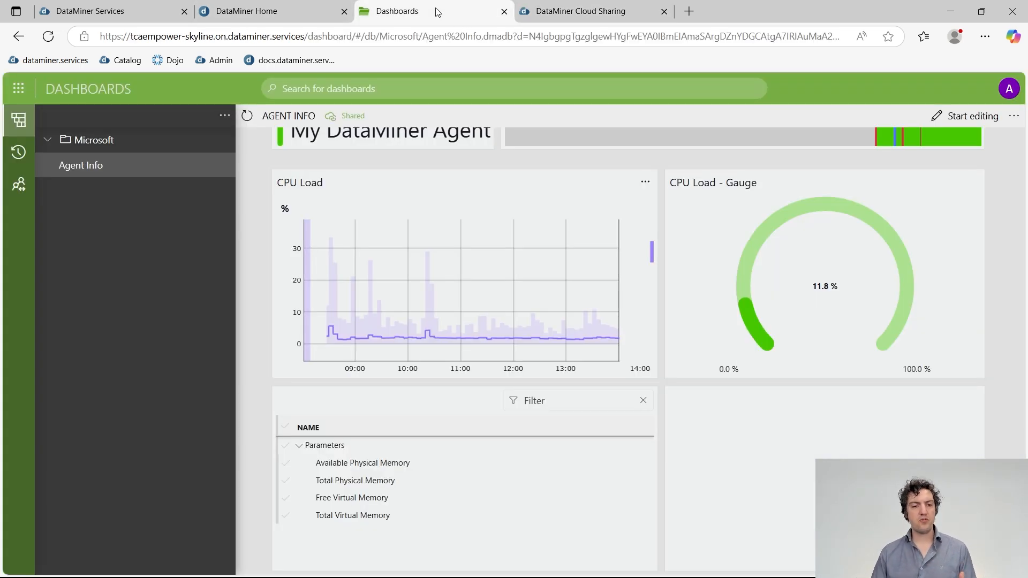
left_click(347, 118)
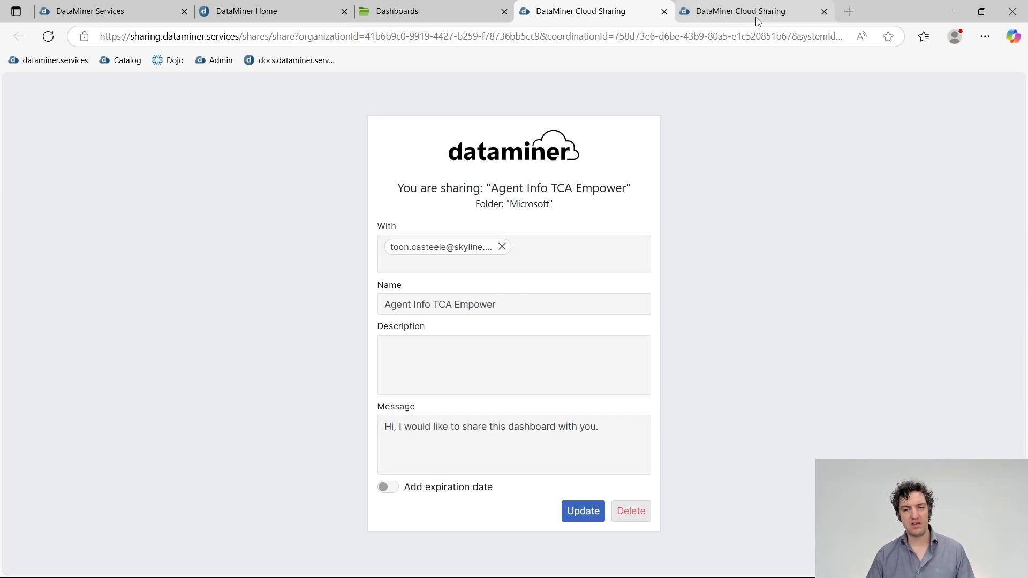
Go to admin.dataminer.services and sign in with a Microsoft account.
left_click(715, 24)
left_click(712, 39)
type("ad")
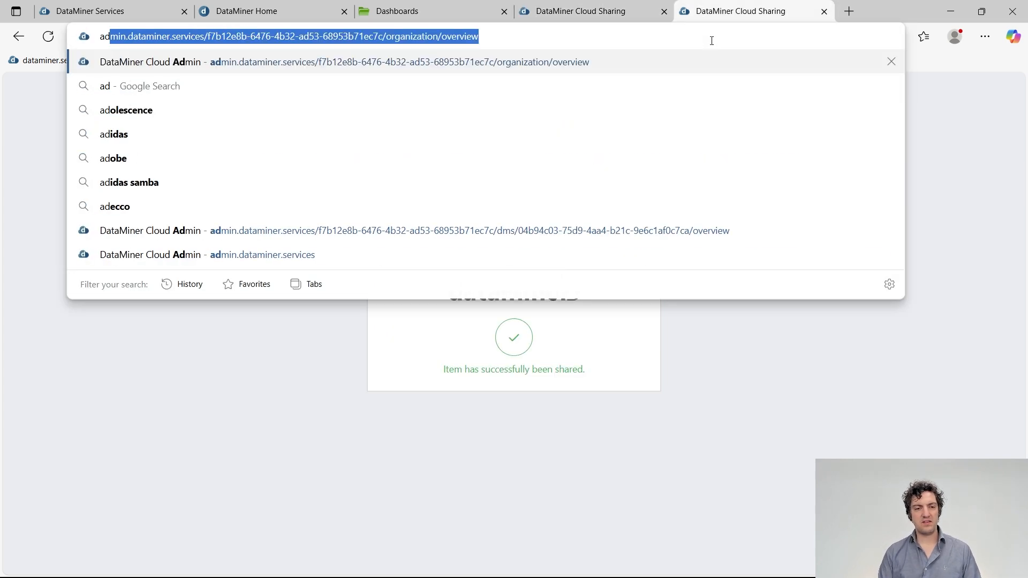
type("min")
key("End")
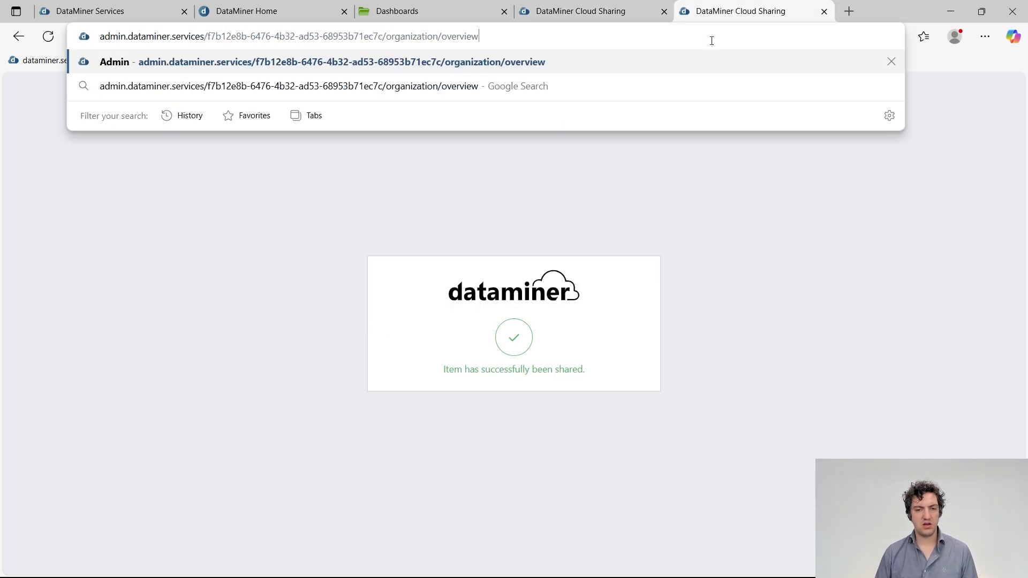
key("ctrl+shift+Left")
key("ctrl+shift+Left")
key("ctrl+shift+Left")
key("ctrl+shift+Left")
key("ctrl+shift+Left")
key("ctrl+shift+Left")
key("ctrl+shift+Left")
key("BackSpace")
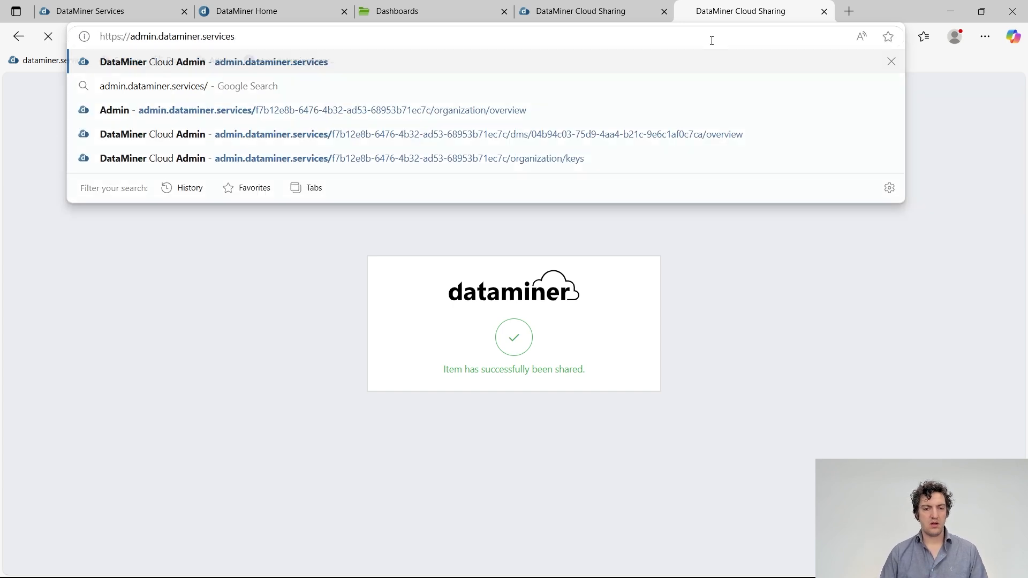
key("Return")
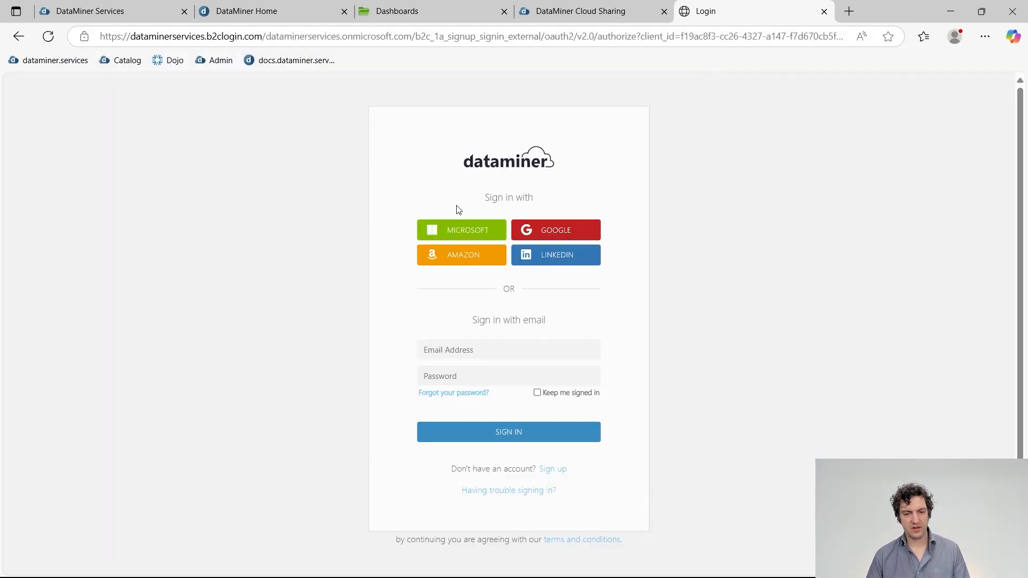
left_click(465, 231)
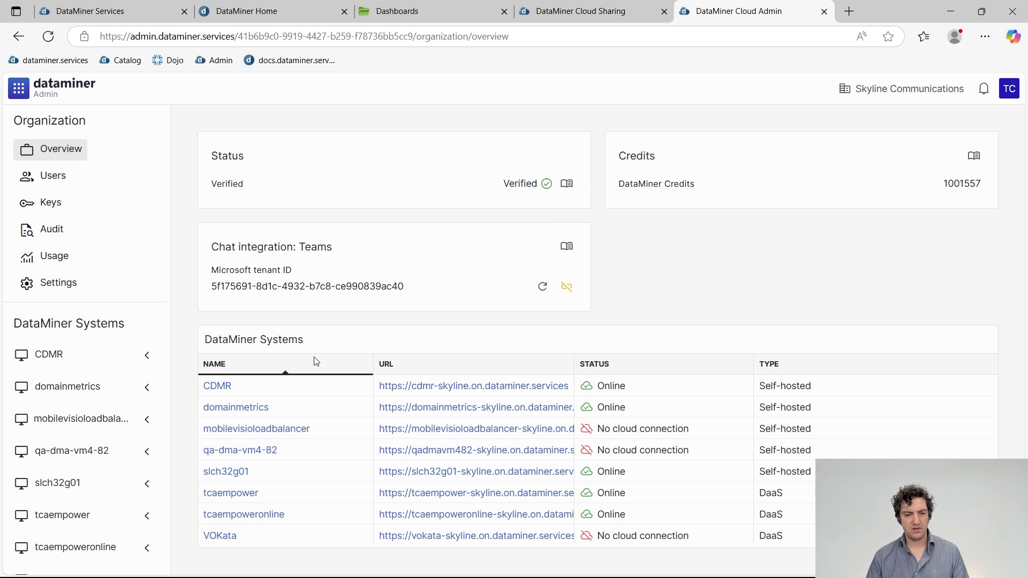
Verify the Agent Info TCA Empower share under tcaempower's Outgoing Shares, then return to Dashboards.
scroll(111, 188, "down", 1)
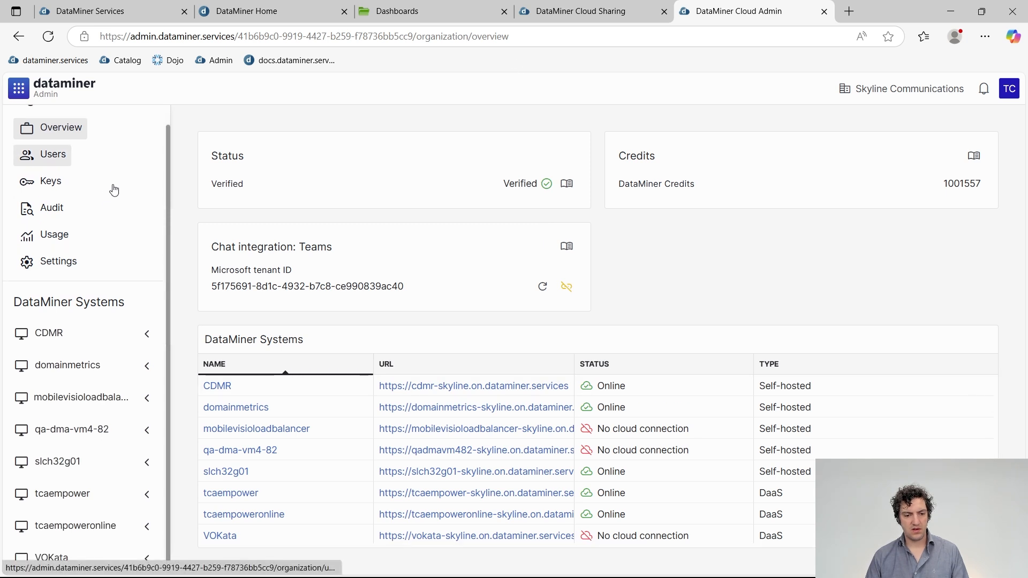
left_click(148, 498)
scroll(69, 508, "down", 3)
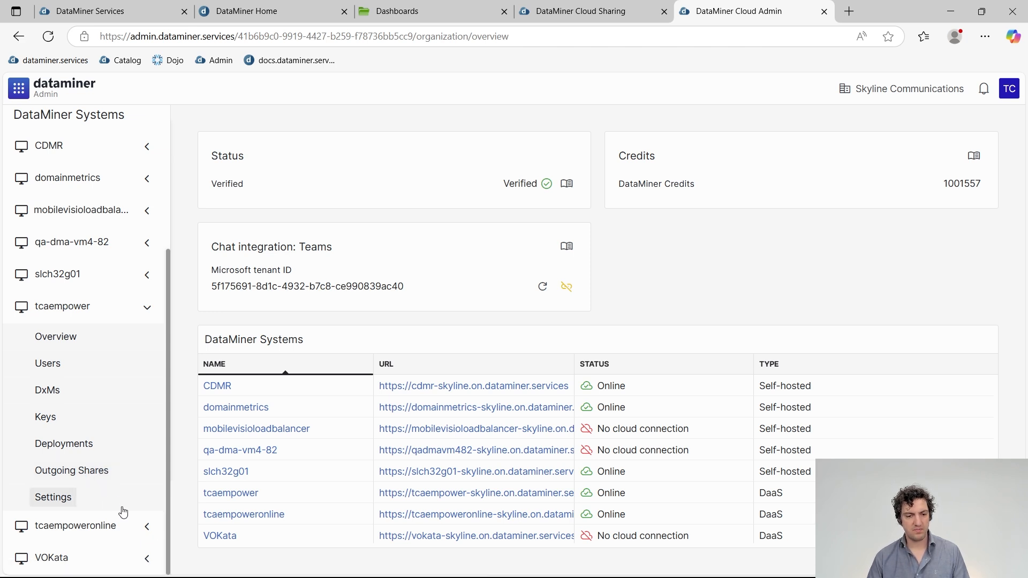
left_click(102, 471)
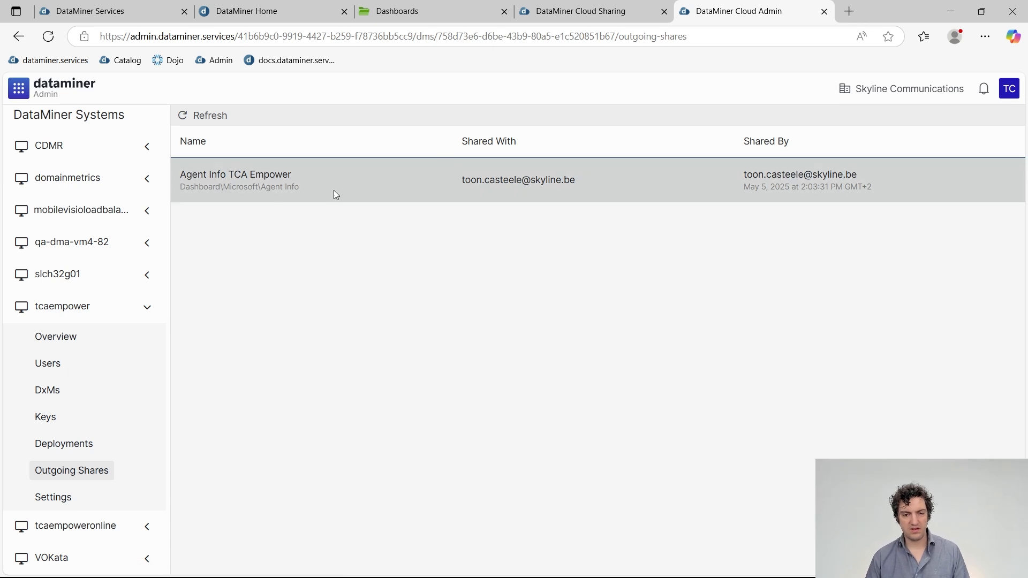
left_click(335, 192)
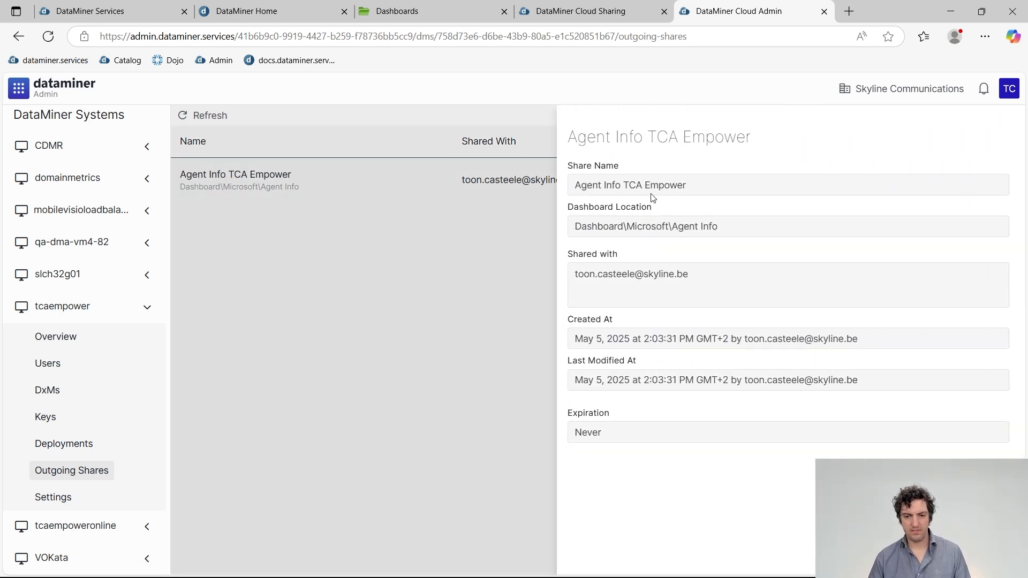
left_click(538, 262)
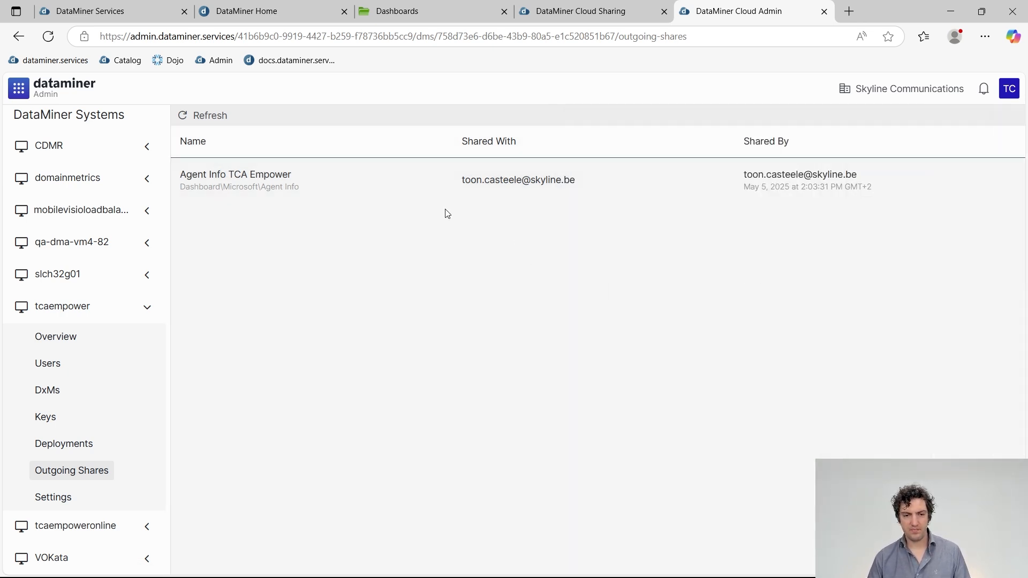
left_click(449, 14)
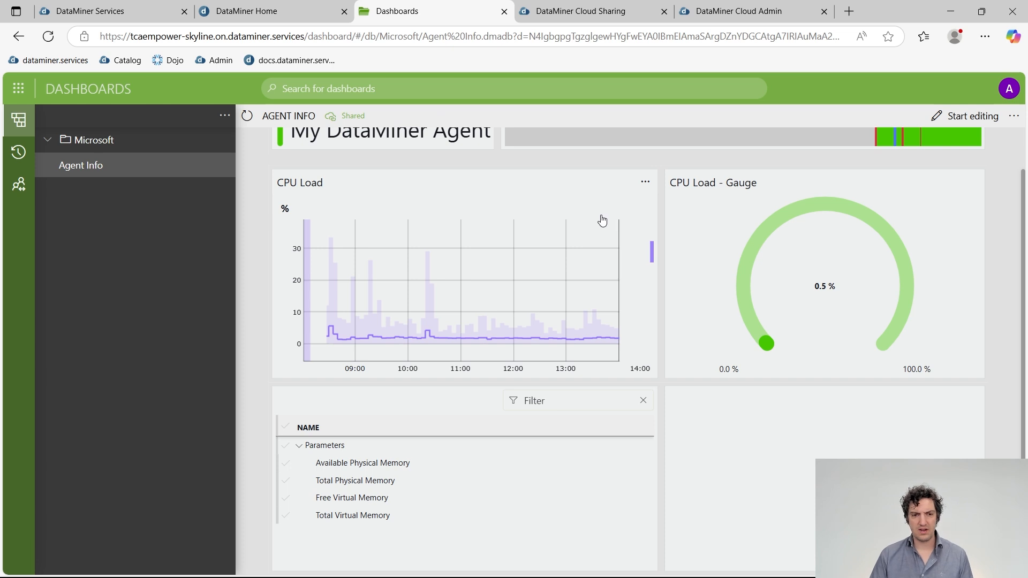
Return to the PowerPoint slide show and advance to the Sharing & reporting slide.
key("alt+Tab")
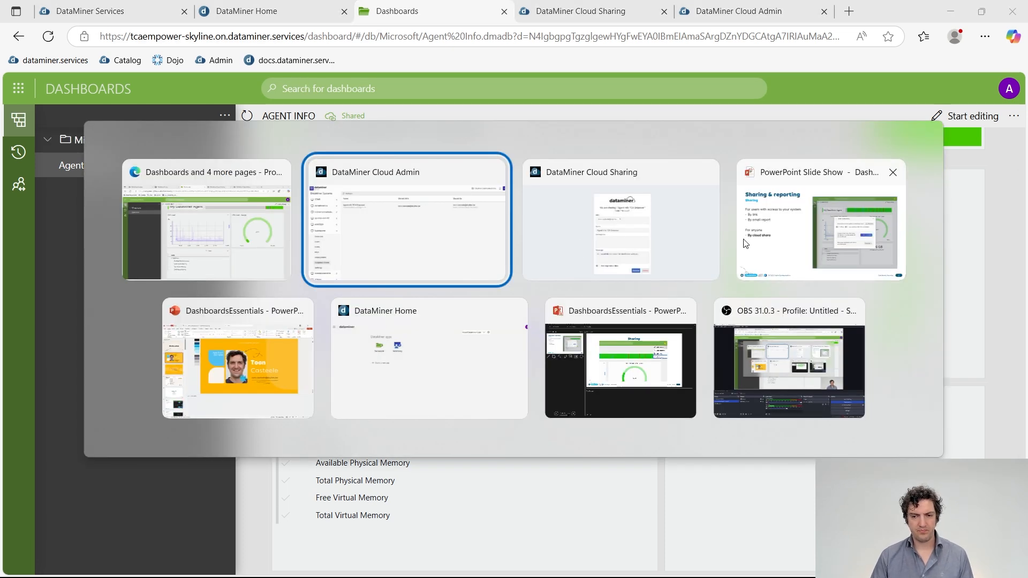
key("Tab")
left_click(750, 245)
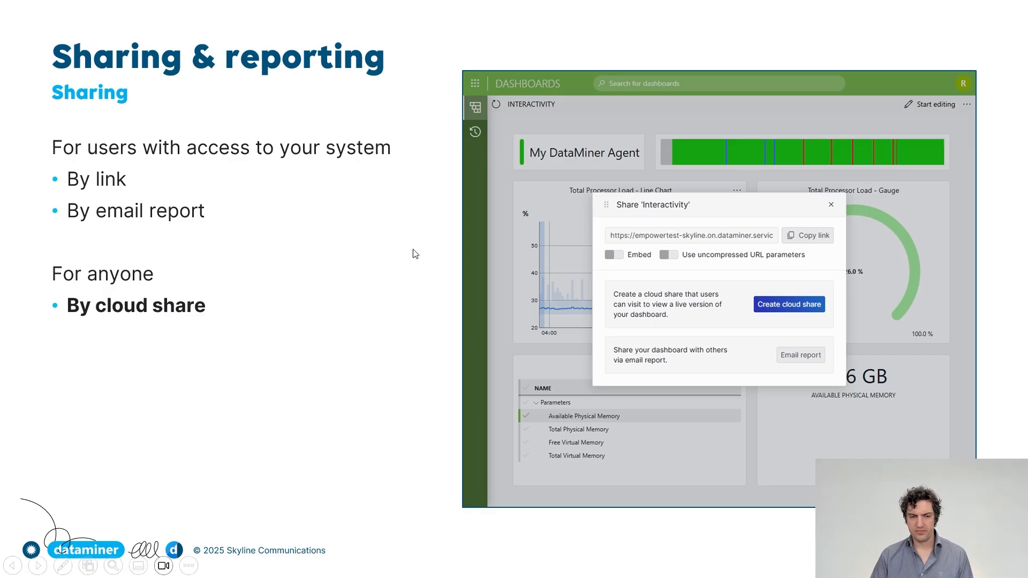
left_click(385, 229)
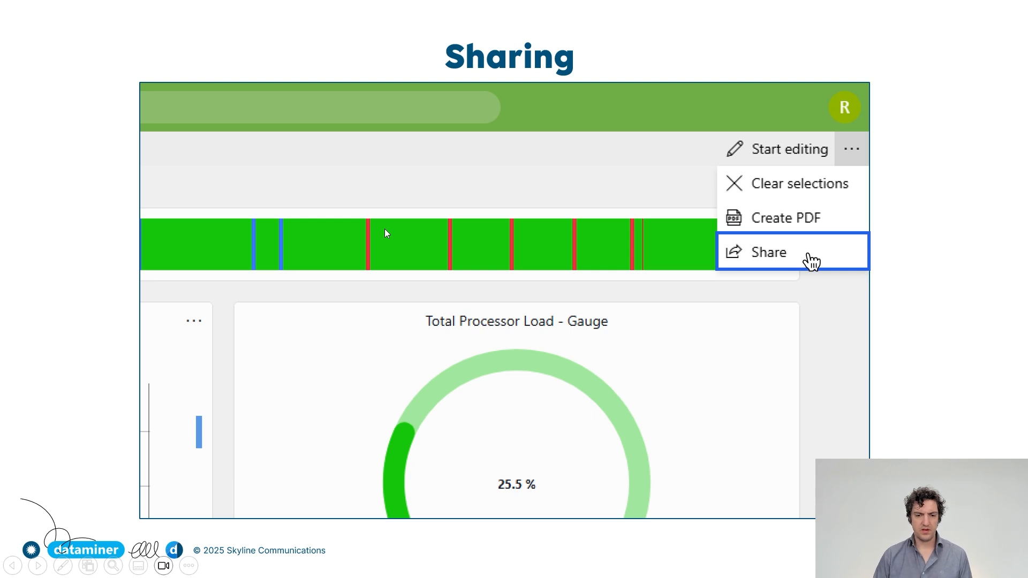